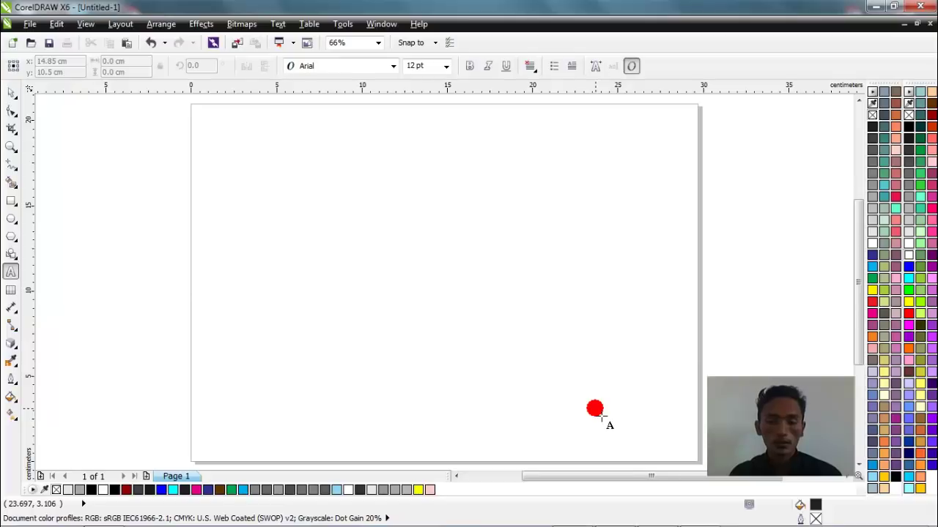
Add the artistic text "Style" slightly above the middle of the page
{"action": "left_click", "coordinate": [11, 92]}
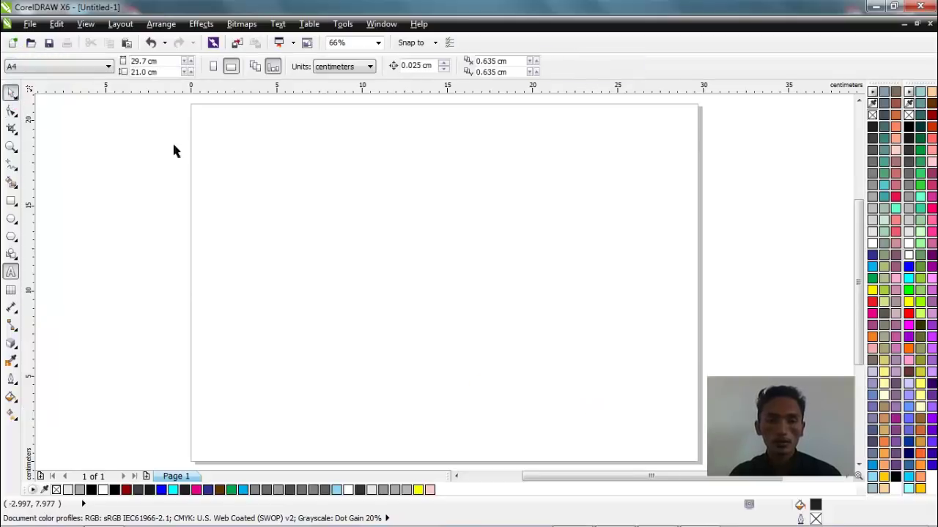
{"action": "left_click", "coordinate": [410, 196]}
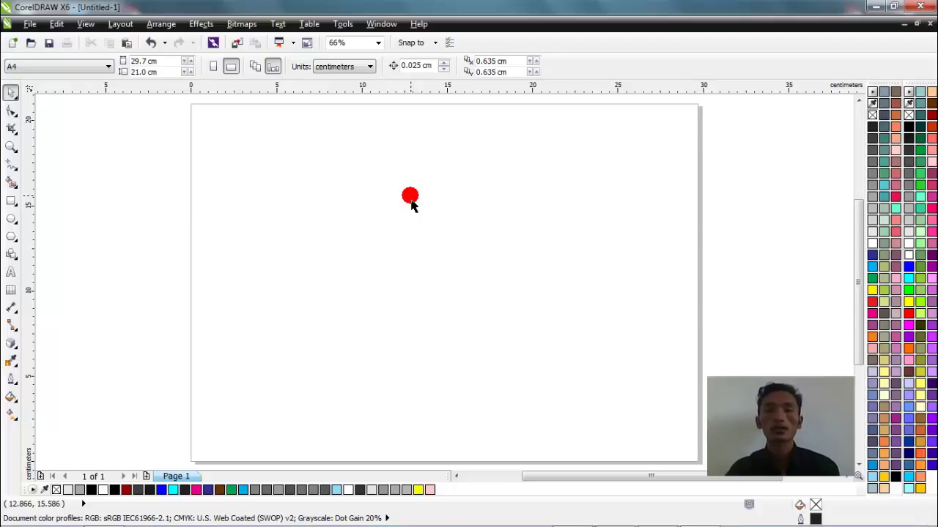
{"action": "left_click", "coordinate": [10, 273]}
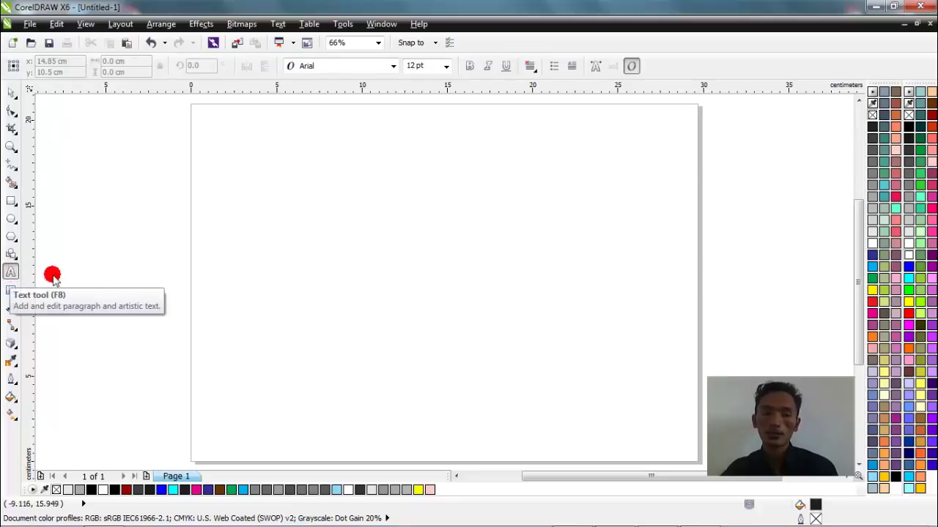
{"action": "left_click", "coordinate": [320, 230]}
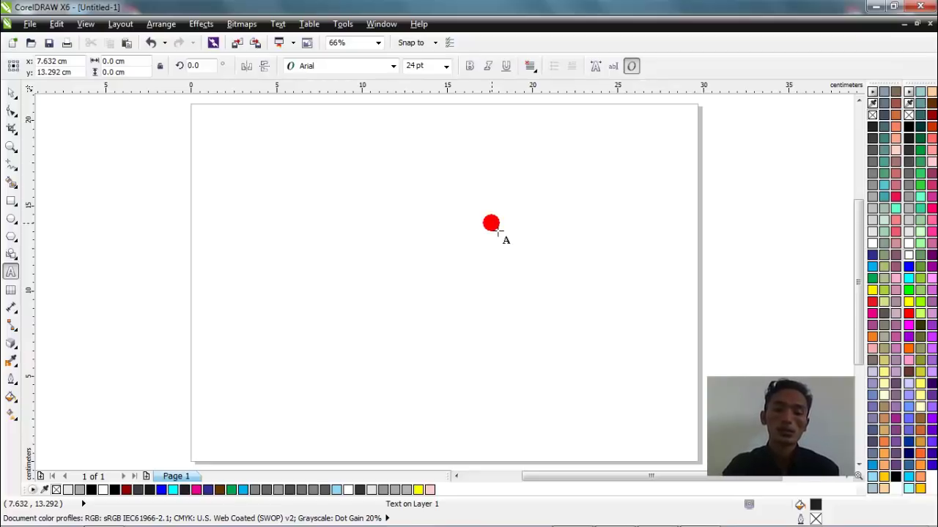
{"action": "type", "text": "T"}
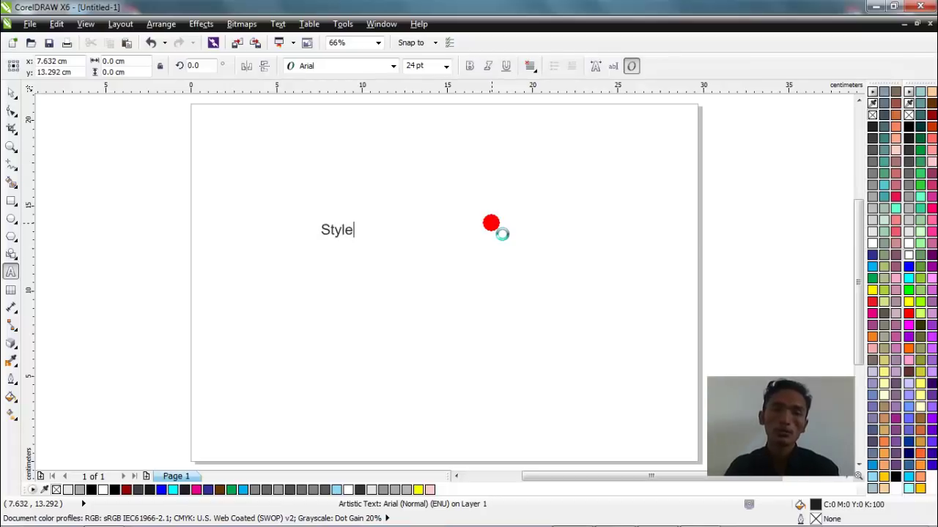
{"action": "left_click", "coordinate": [11, 92]}
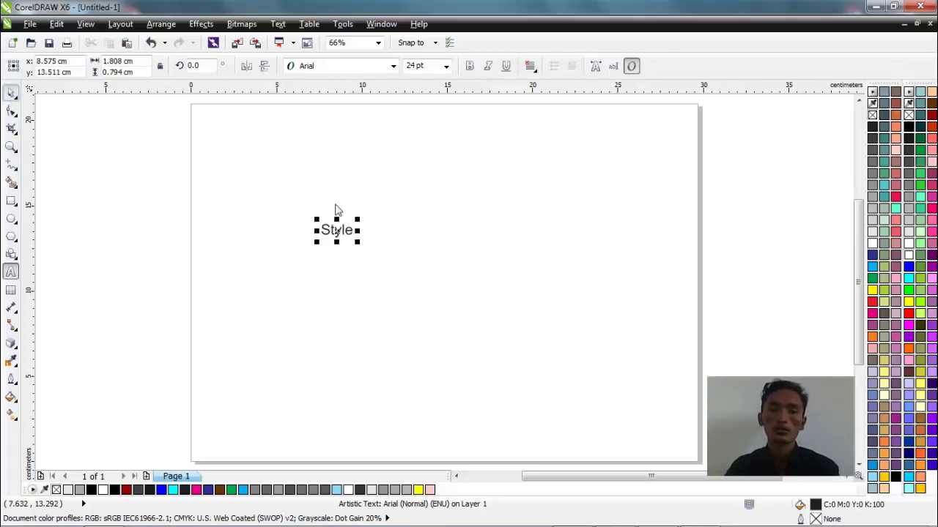
Append "3D" to the existing text so it reads "Style 3D"
{"action": "double_click", "coordinate": [352, 230]}
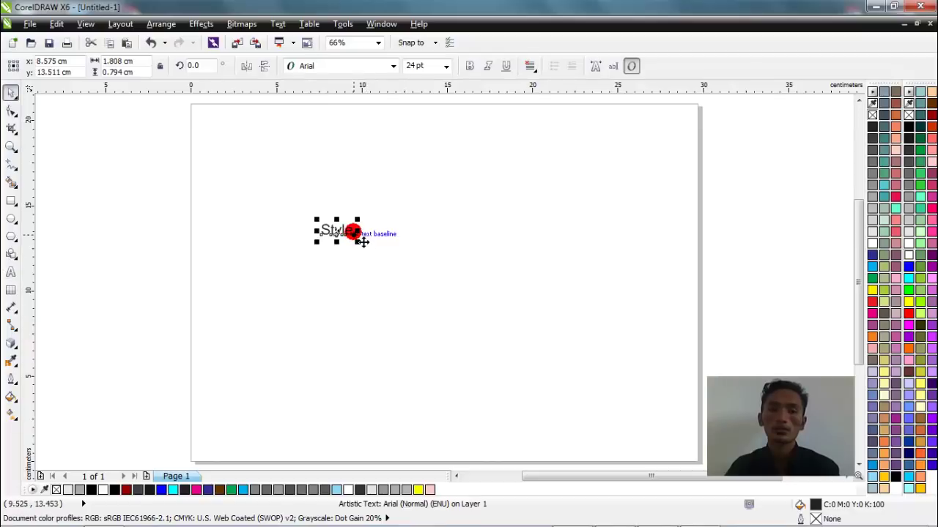
{"action": "left_click", "coordinate": [432, 243]}
{"action": "left_click", "coordinate": [421, 249]}
{"action": "left_click", "coordinate": [421, 249]}
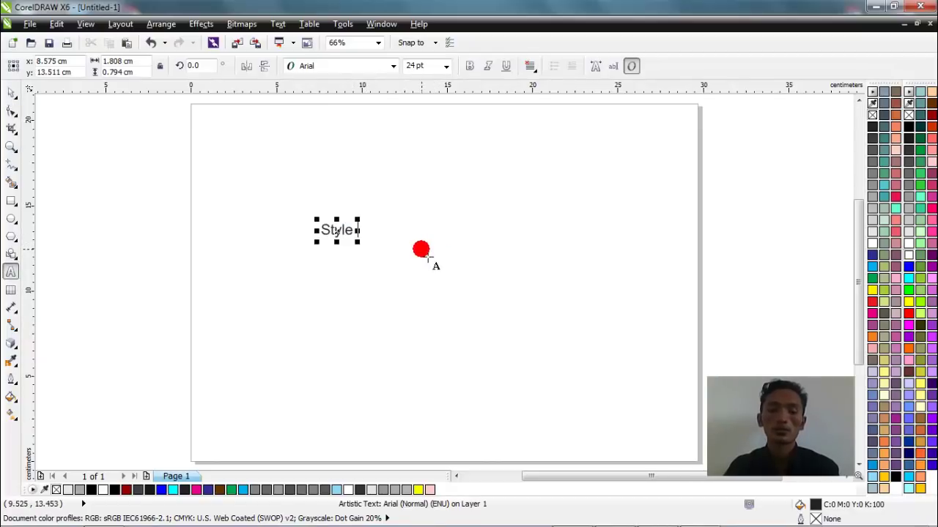
{"action": "left_click", "coordinate": [421, 249]}
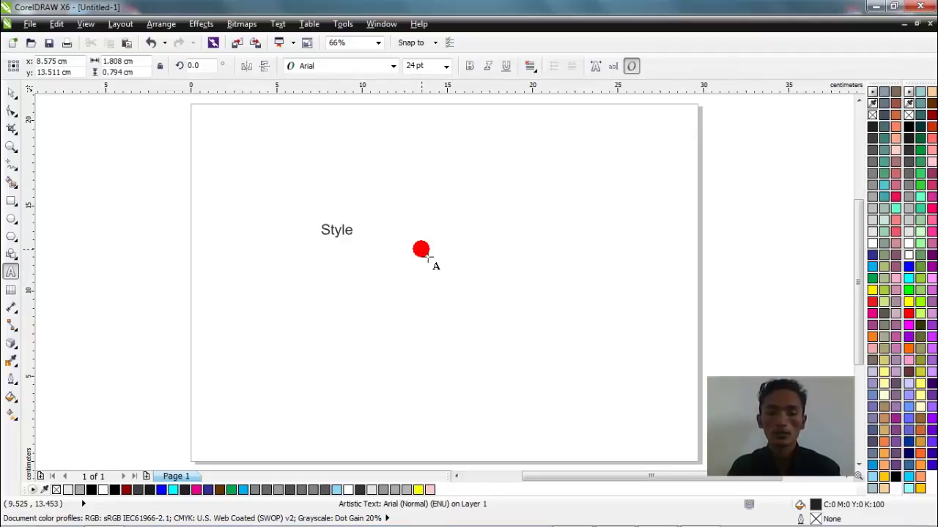
{"action": "type", "text": "#"}
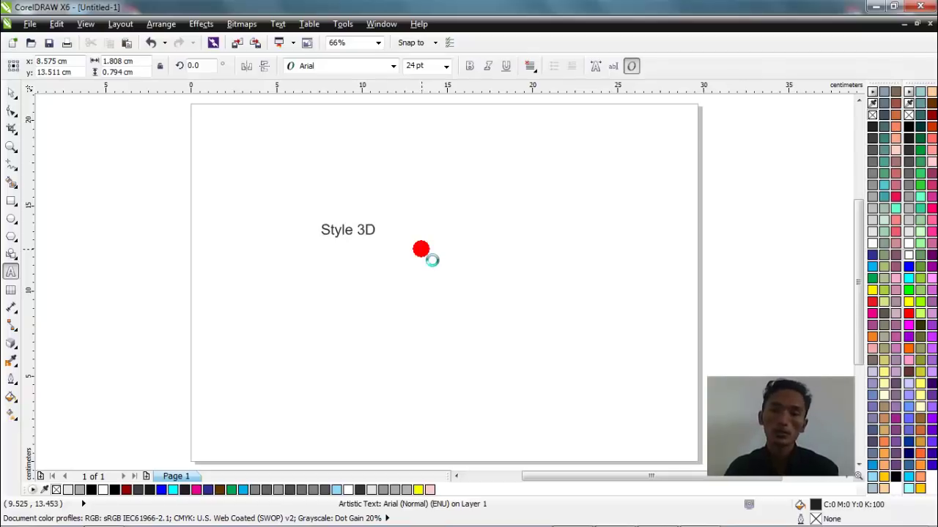
Set the text to 150 pt in the Candy Shop Black Personal Use font
{"action": "left_click", "coordinate": [11, 93]}
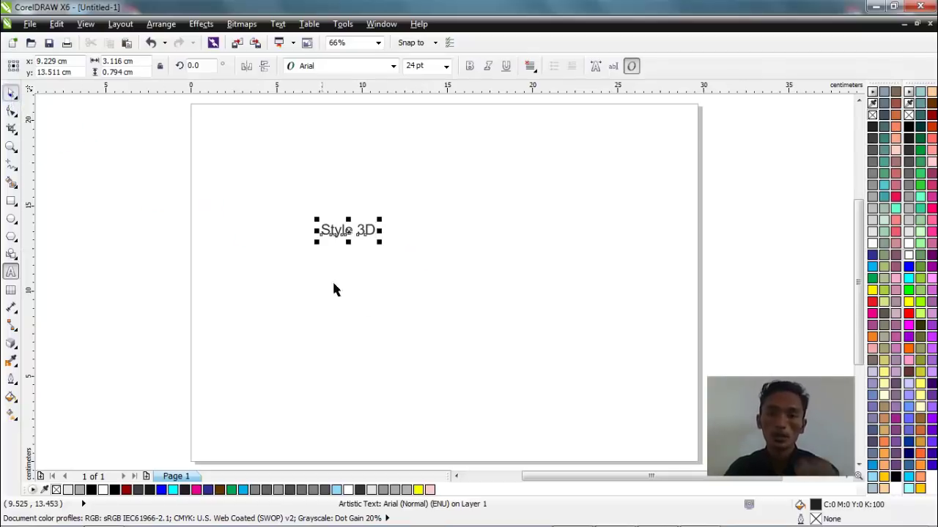
{"action": "left_click", "coordinate": [445, 66]}
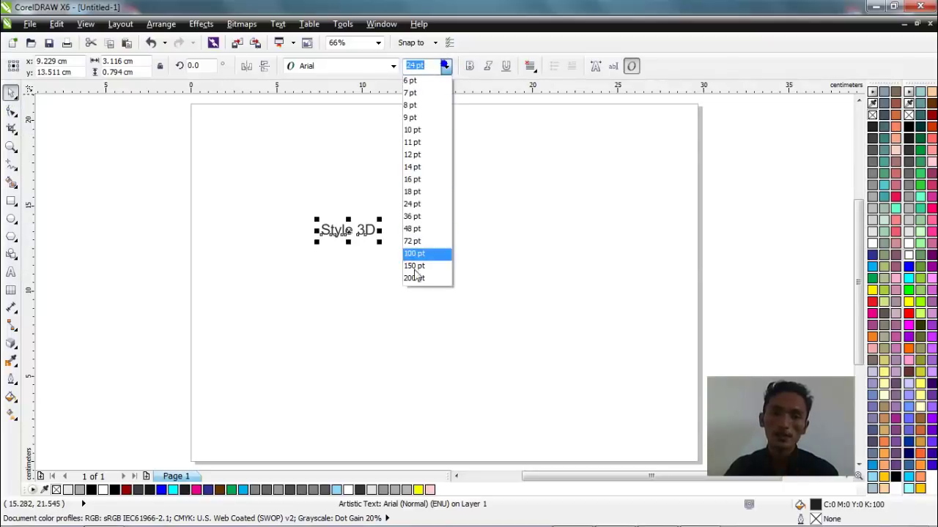
{"action": "left_click", "coordinate": [415, 266]}
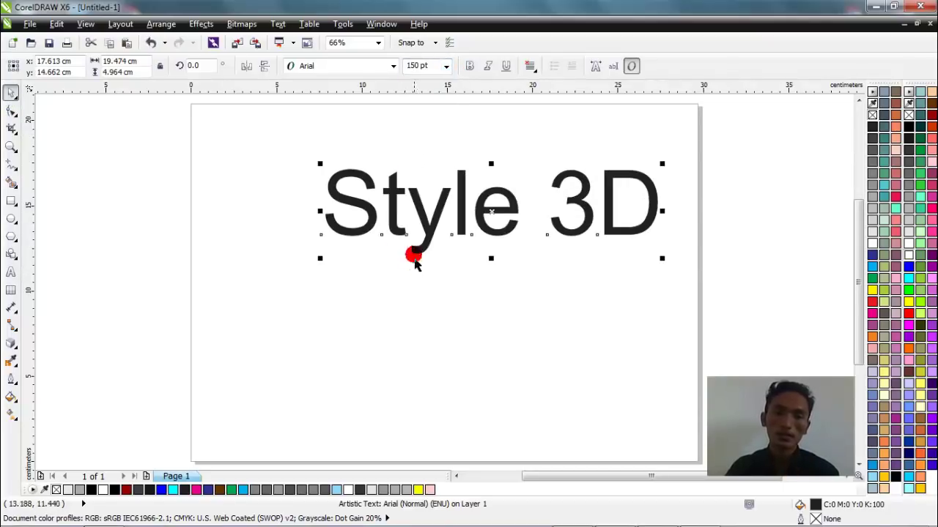
{"action": "left_click", "coordinate": [393, 67]}
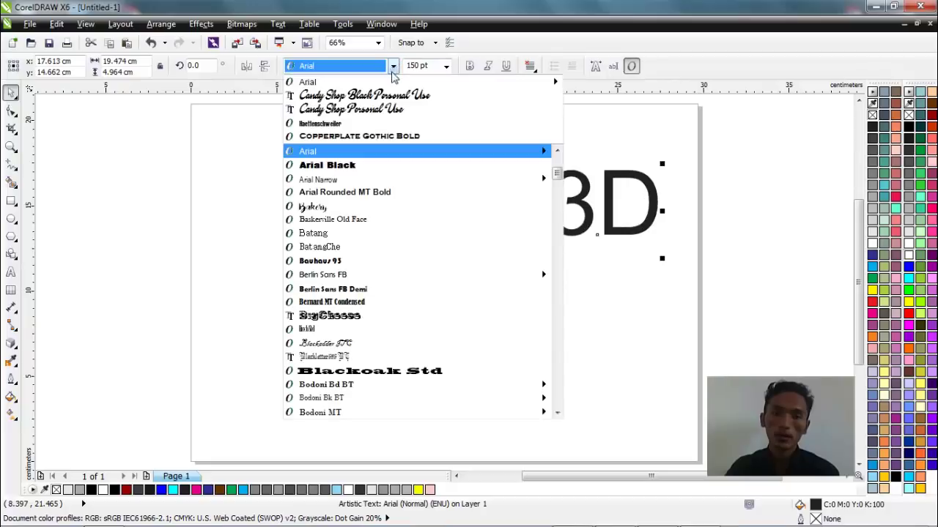
{"action": "left_click", "coordinate": [364, 96]}
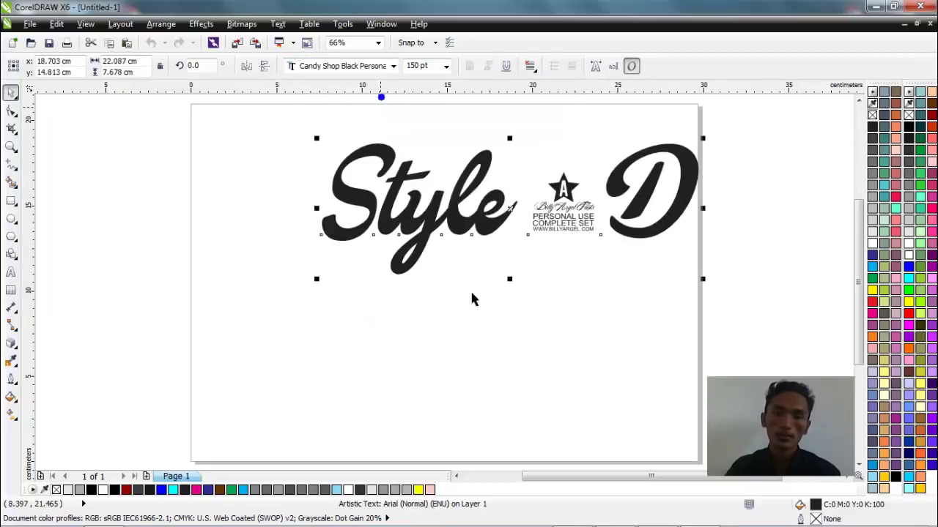
Remove "3D" from the text, keeping only the word "Style"
{"action": "double_click", "coordinate": [602, 216]}
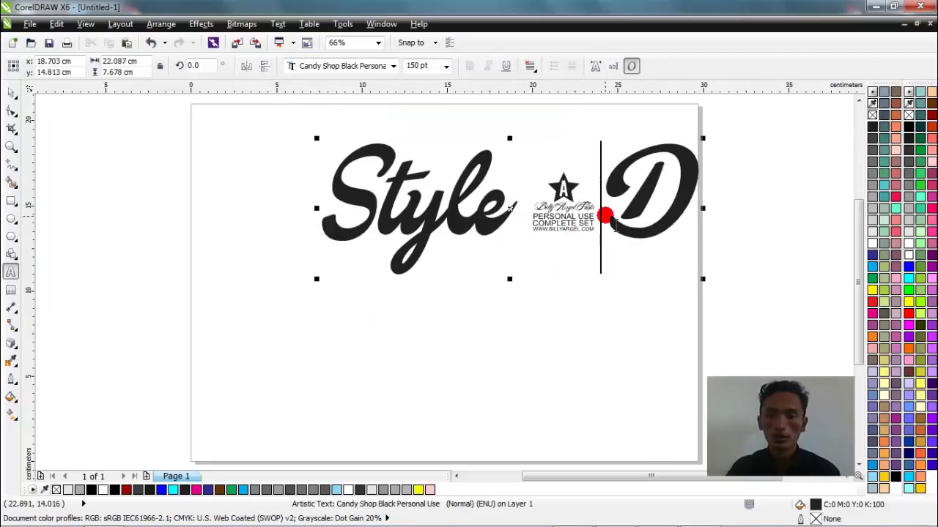
{"action": "key", "text": "BackSpace"}
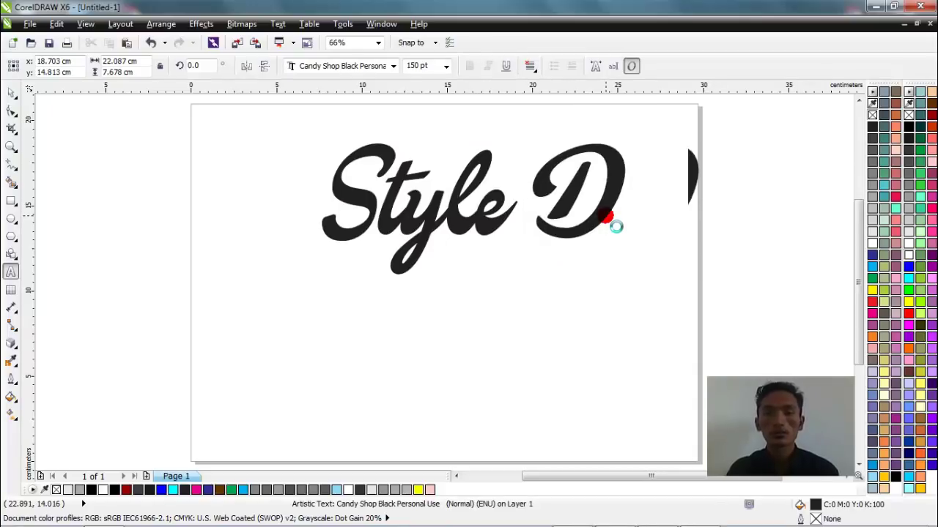
{"action": "left_click", "coordinate": [534, 222]}
{"action": "type", "text": "3"}
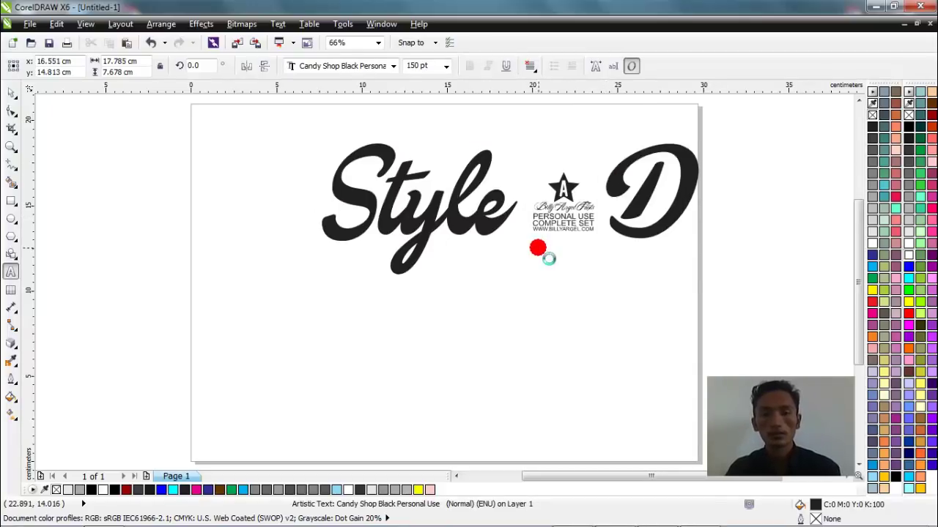
{"action": "key", "text": "BackSpace"}
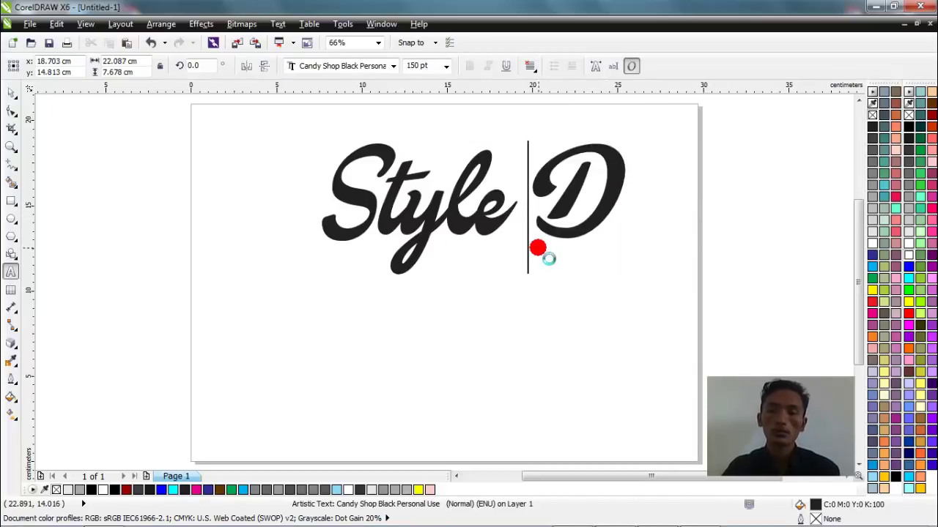
{"action": "key", "text": "Delete"}
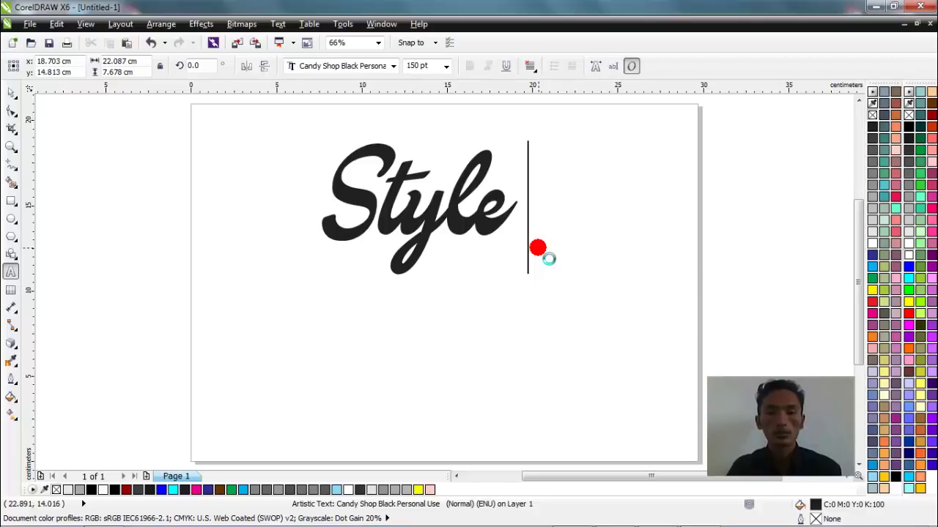
{"action": "type", "text": "type"}
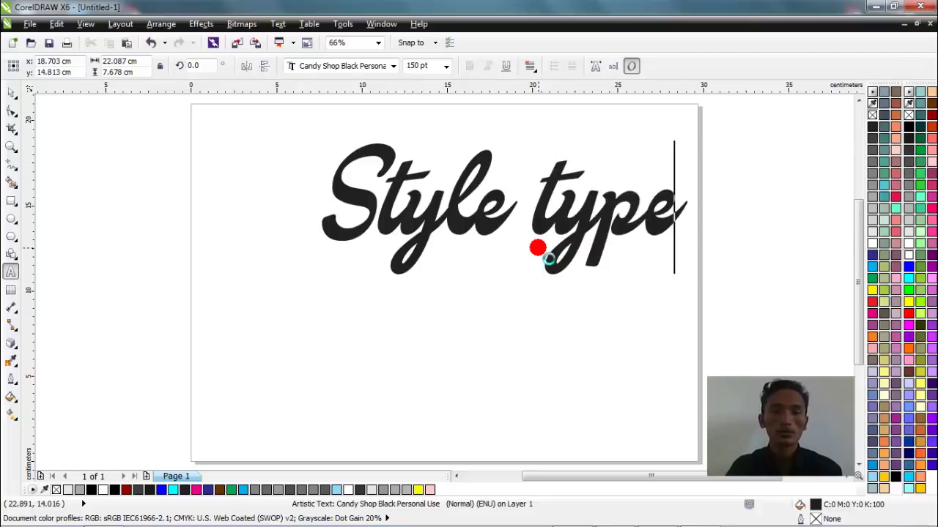
{"action": "key", "text": "BackSpace"}
{"action": "key", "text": "BackSpace"}
{"action": "key", "text": "BackSpace"}
{"action": "key", "text": "BackSpace"}
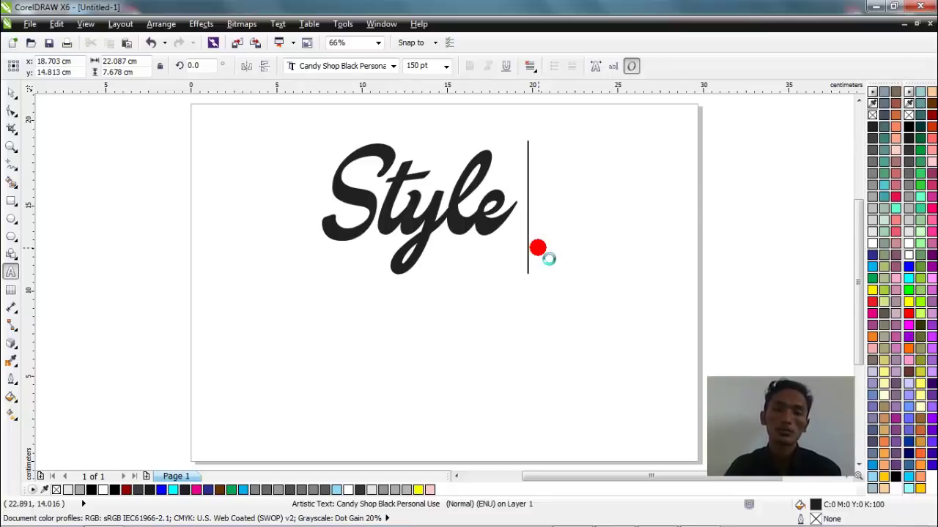
Enlarge the "Style" text to about 13.4 by 9 cm and centre it on the page
{"action": "left_click", "coordinate": [531, 258]}
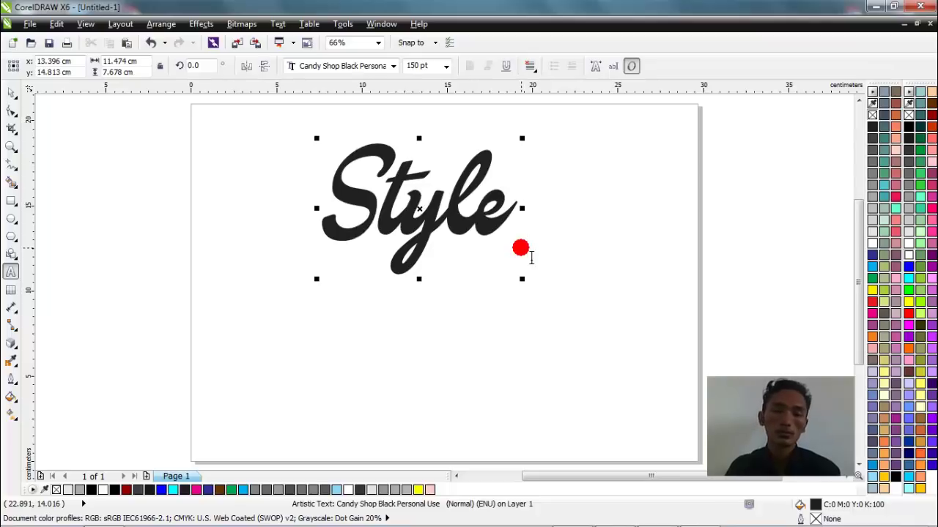
{"action": "left_click", "coordinate": [11, 93]}
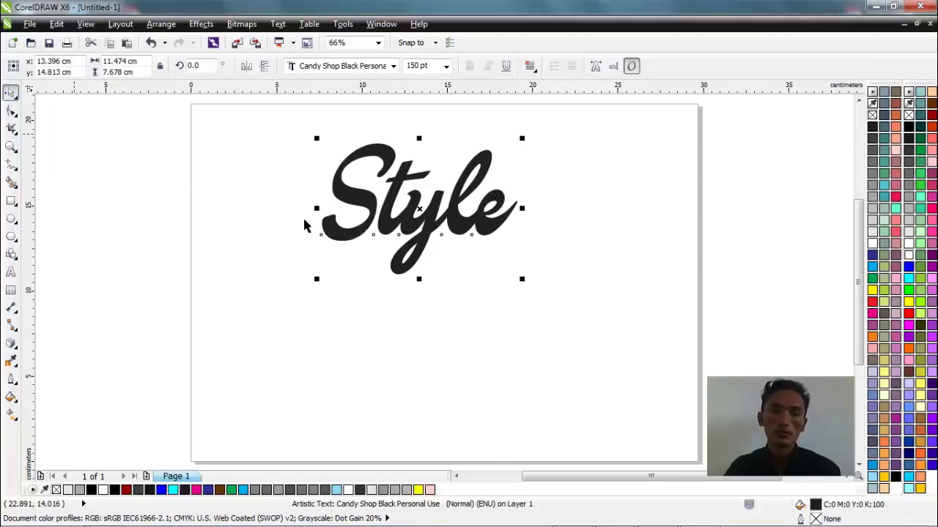
{"action": "left_click_drag", "start_coordinate": [521, 280], "coordinate": [557, 341]}
{"action": "left_click", "coordinate": [687, 325]}
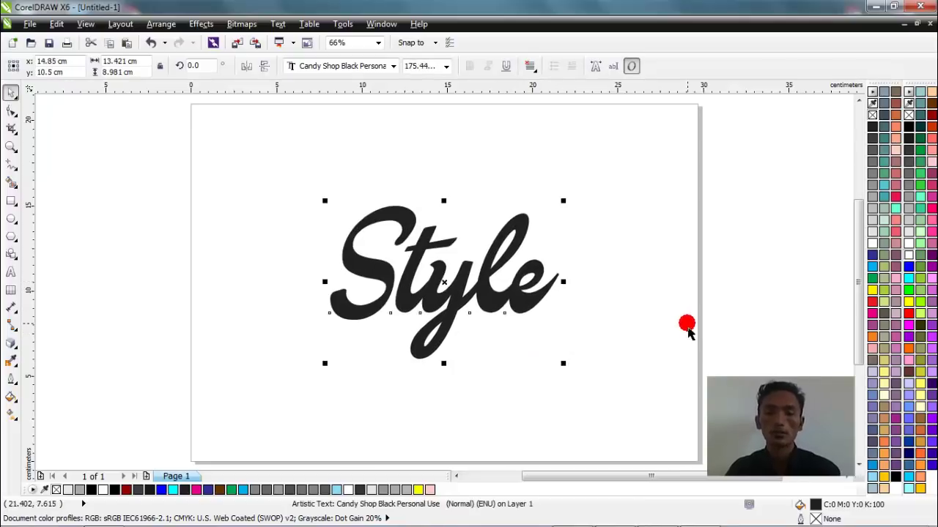
Fill the "Style" text with pure RGB black
{"action": "scroll", "coordinate": [445, 326], "scroll_direction": "up", "scroll_amount": 2}
{"action": "left_click", "coordinate": [444, 322]}
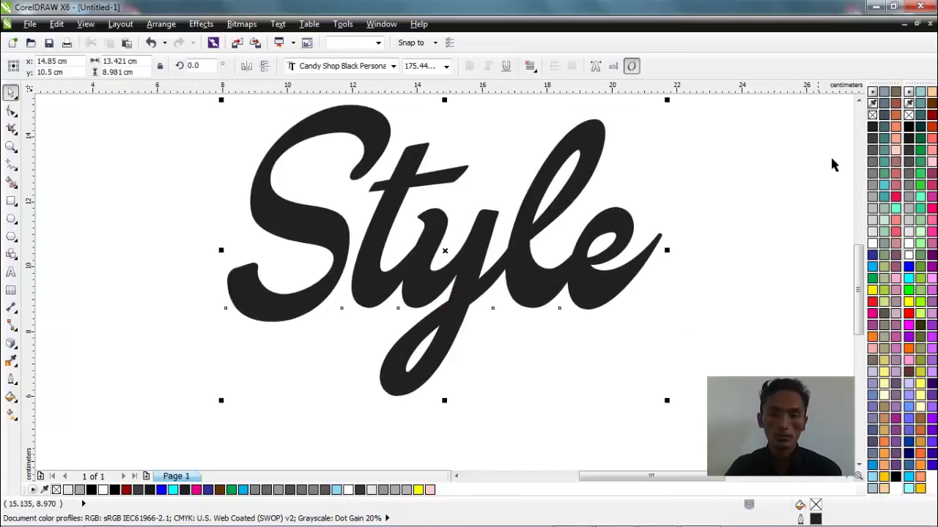
{"action": "left_click", "coordinate": [909, 125]}
{"action": "left_click", "coordinate": [722, 322]}
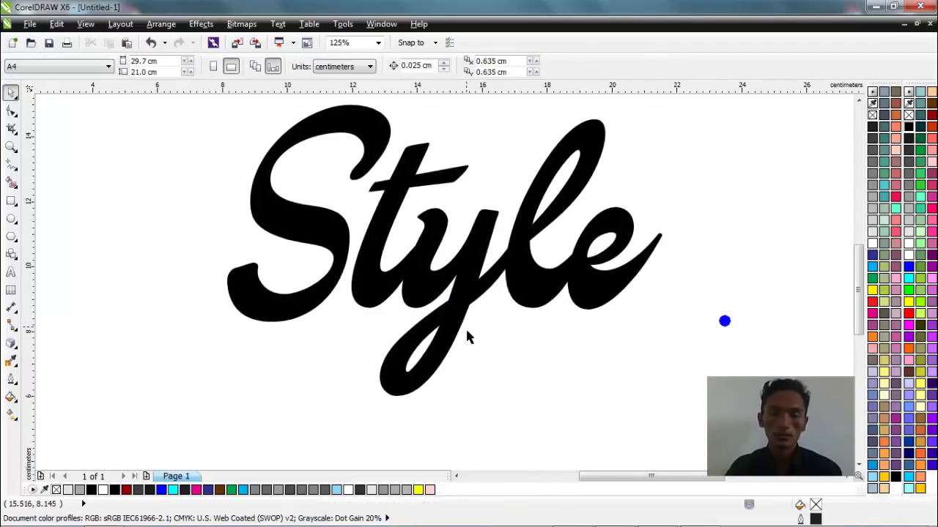
Add a perspective effect to the "Style" text
{"action": "scroll", "coordinate": [465, 326], "scroll_direction": "down", "scroll_amount": 2}
{"action": "left_click", "coordinate": [438, 350]}
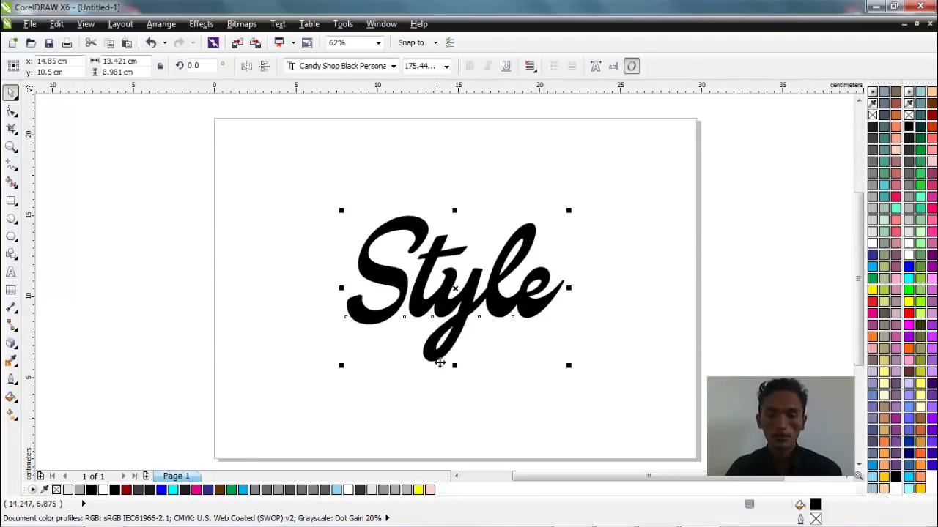
{"action": "scroll", "coordinate": [428, 361], "scroll_direction": "up", "scroll_amount": 2}
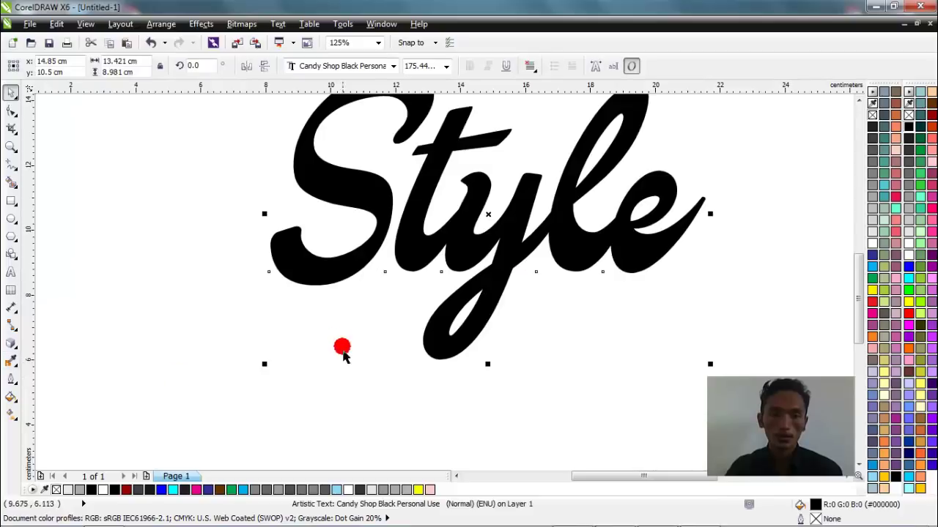
{"action": "left_click", "coordinate": [200, 25]}
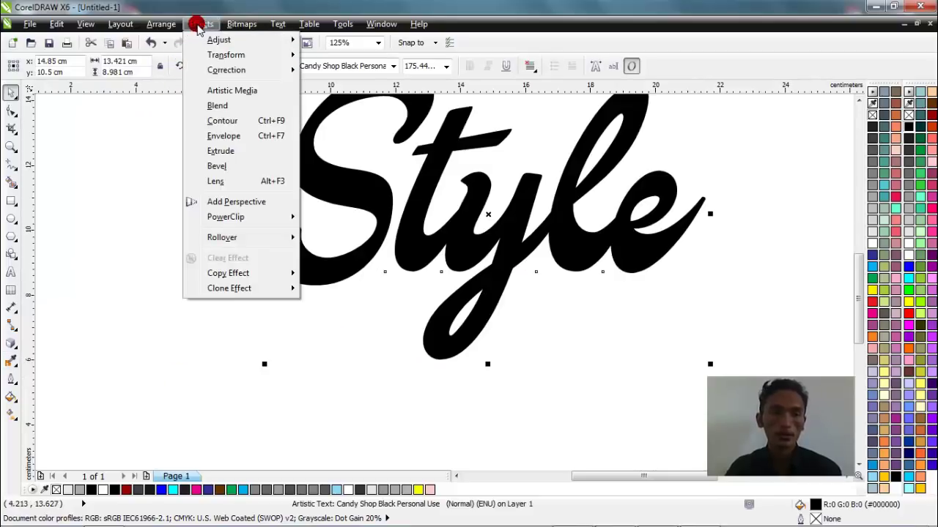
{"action": "left_click", "coordinate": [241, 203]}
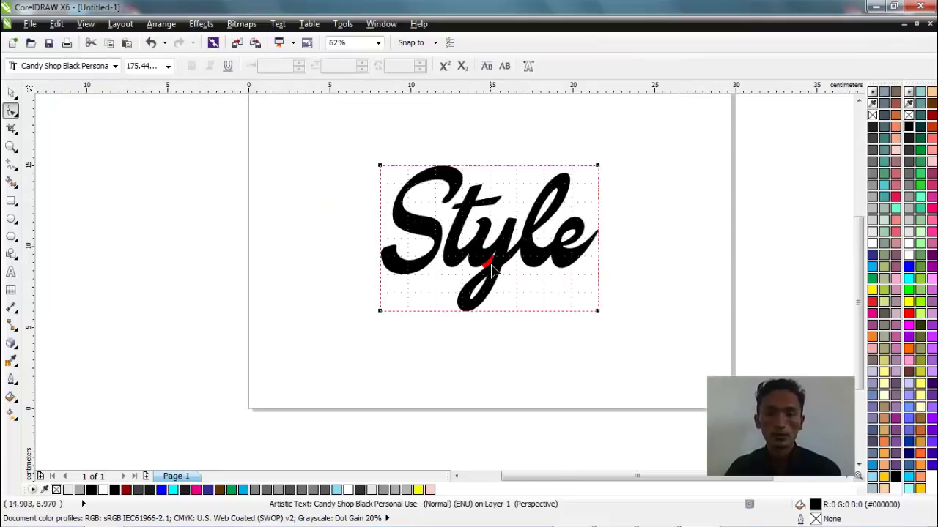
{"action": "scroll", "coordinate": [489, 265], "scroll_direction": "down", "scroll_amount": 2}
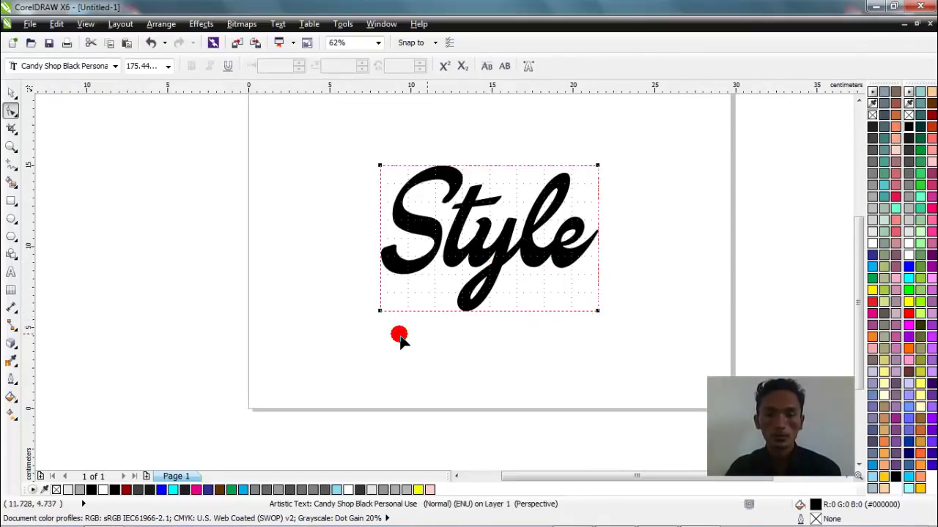
Widen the base of the "Style" perspective shape by moving both lower corners outward
{"action": "left_click_drag", "start_coordinate": [597, 313], "coordinate": [631, 311]}
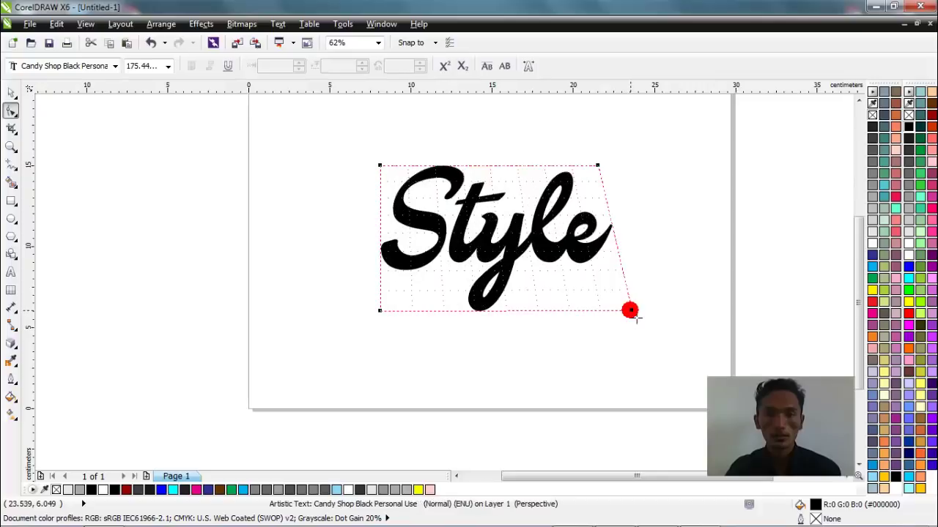
{"action": "left_click_drag", "start_coordinate": [382, 316], "coordinate": [355, 313]}
{"action": "left_click_drag", "start_coordinate": [631, 310], "coordinate": [644, 311]}
{"action": "left_click_drag", "start_coordinate": [355, 313], "coordinate": [341, 313]}
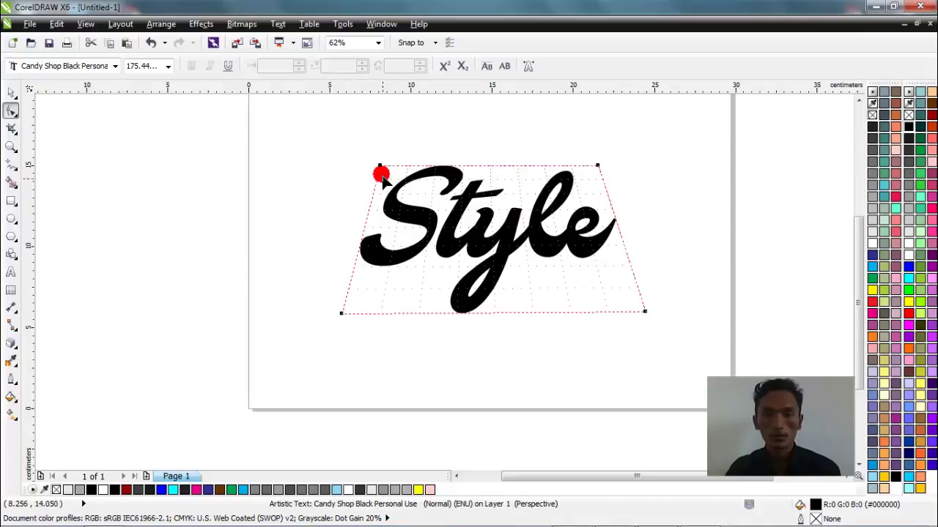
Narrow the upper edge of the perspective shape by moving both top corners inward, and bring the lower corners in slightly
{"action": "left_click_drag", "start_coordinate": [380, 167], "coordinate": [394, 165]}
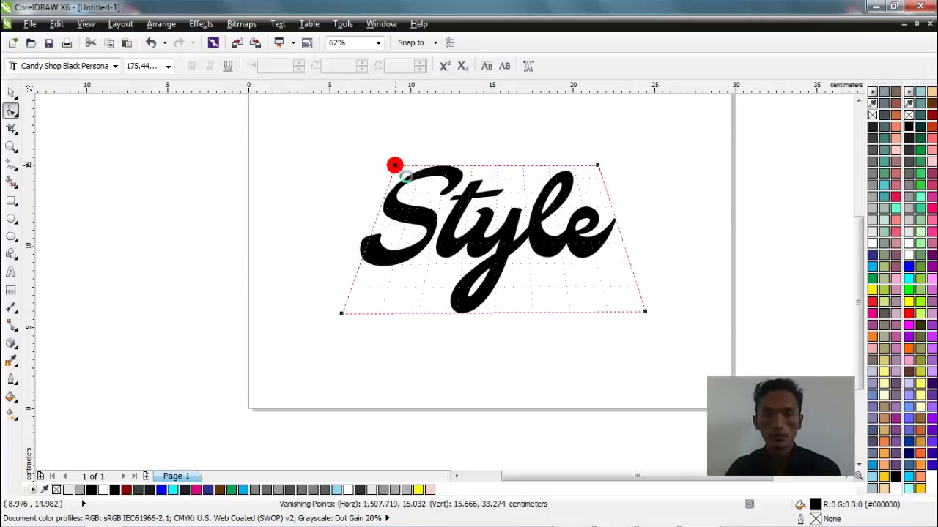
{"action": "mouse_move", "coordinate": [598, 165]}
{"action": "left_mouse_down"}
{"action": "mouse_move", "coordinate": [598, 176]}
{"action": "mouse_move", "coordinate": [586, 166]}
{"action": "left_mouse_up"}
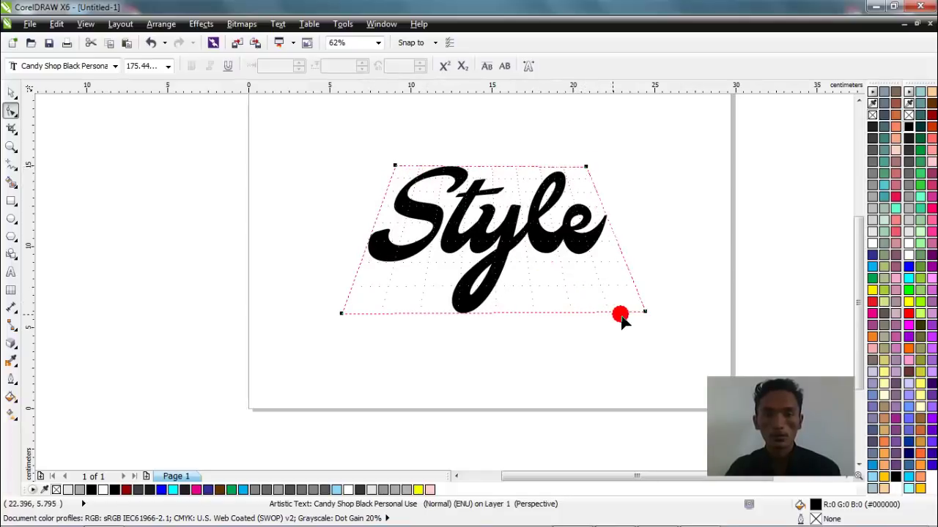
{"action": "left_click_drag", "start_coordinate": [624, 318], "coordinate": [640, 314]}
{"action": "left_click_drag", "start_coordinate": [342, 313], "coordinate": [351, 315]}
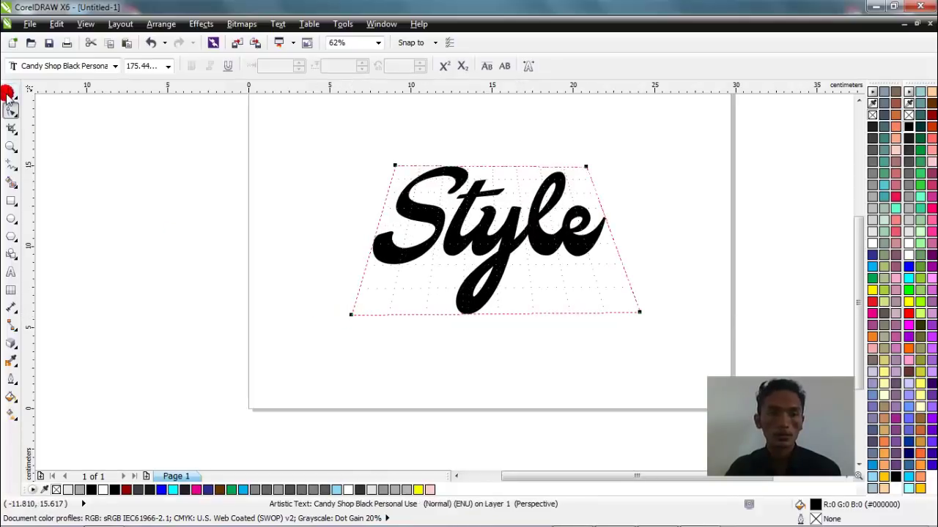
{"action": "left_click", "coordinate": [10, 92]}
{"action": "left_click", "coordinate": [143, 227]}
Add a one-step outside contour with an offset of about 1.17 cm to the "Style" text
{"action": "scroll", "coordinate": [504, 183], "scroll_direction": "down", "scroll_amount": 1}
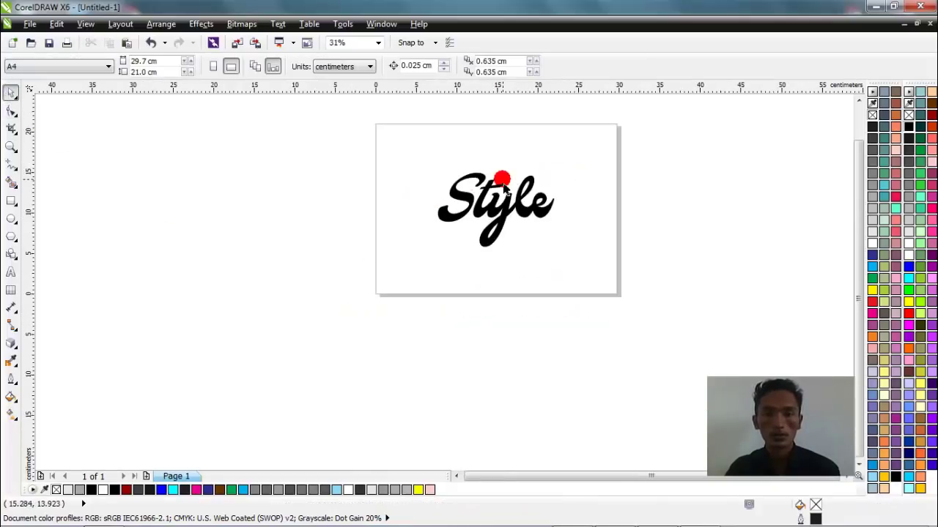
{"action": "scroll", "coordinate": [504, 183], "scroll_direction": "up", "scroll_amount": 1}
{"action": "scroll", "coordinate": [505, 183], "scroll_direction": "up", "scroll_amount": 2}
{"action": "scroll", "coordinate": [511, 322], "scroll_direction": "down", "scroll_amount": 2}
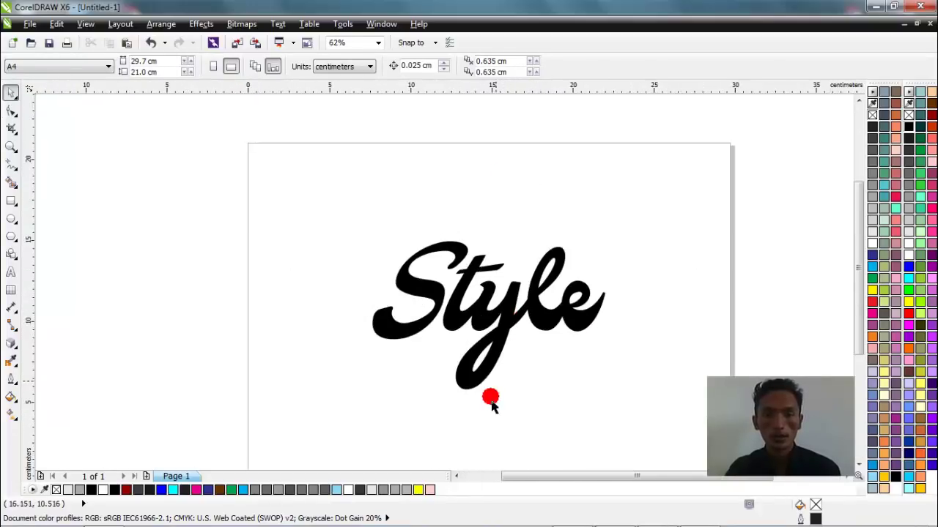
{"action": "scroll", "coordinate": [481, 408], "scroll_direction": "up", "scroll_amount": 2}
{"action": "left_click", "coordinate": [493, 331]}
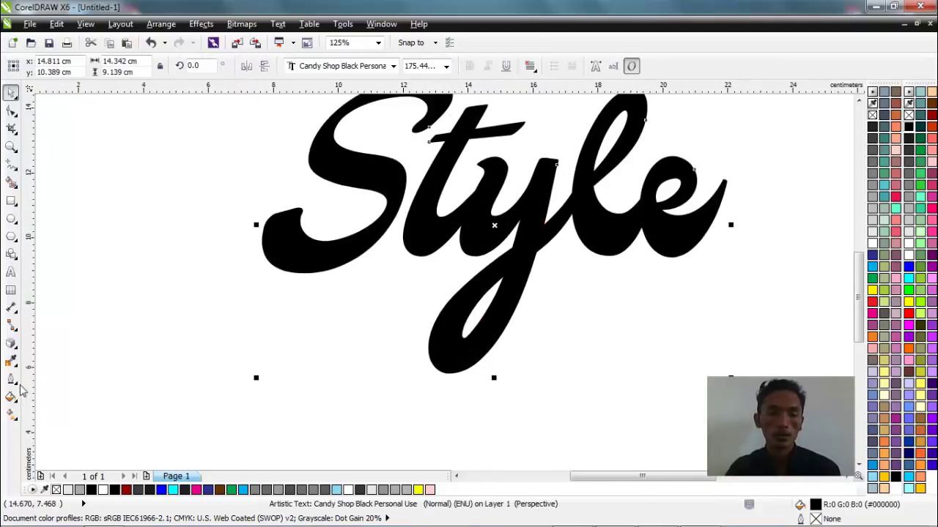
{"action": "left_click", "coordinate": [18, 352]}
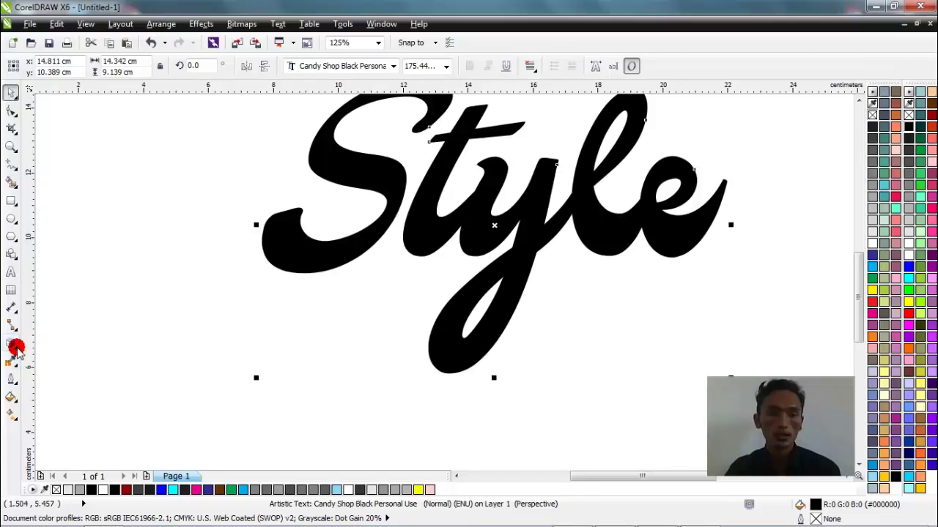
{"action": "left_click", "coordinate": [60, 357]}
{"action": "left_click", "coordinate": [303, 278]}
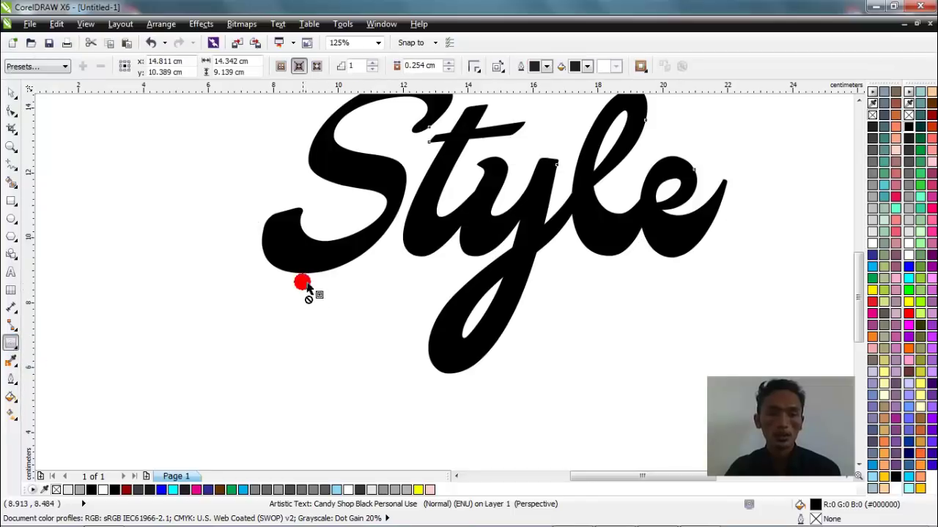
{"action": "scroll", "coordinate": [498, 334], "scroll_direction": "down", "scroll_amount": 1}
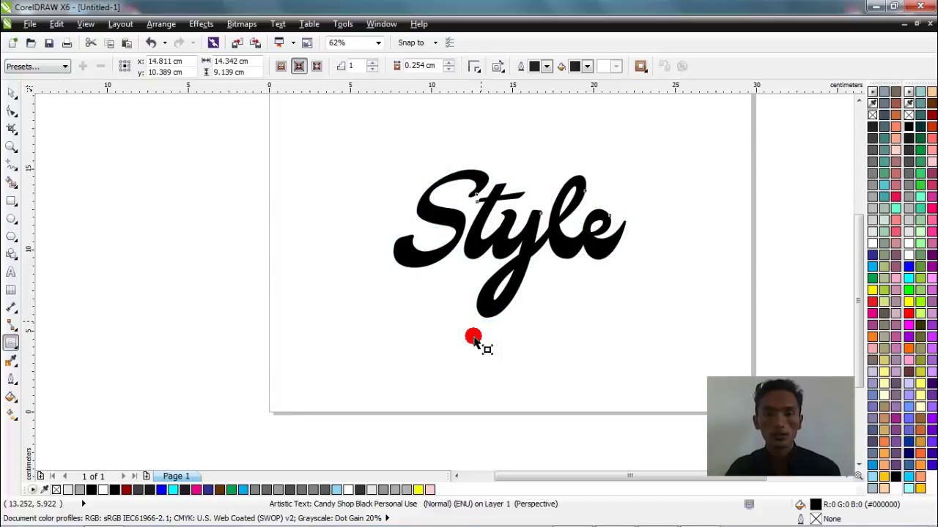
{"action": "mouse_move", "coordinate": [475, 342]}
{"action": "left_mouse_down"}
{"action": "mouse_move", "coordinate": [482, 347]}
{"action": "mouse_move", "coordinate": [472, 339]}
{"action": "left_mouse_up"}
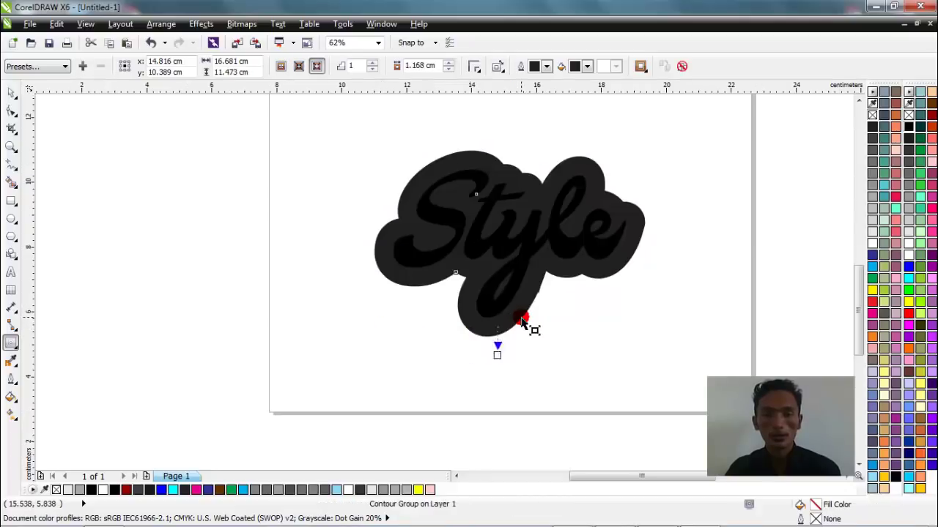
Reduce the outside contour offset around the "Style" text to about 0.16 cm
{"action": "scroll", "coordinate": [522, 322], "scroll_direction": "up", "scroll_amount": 2}
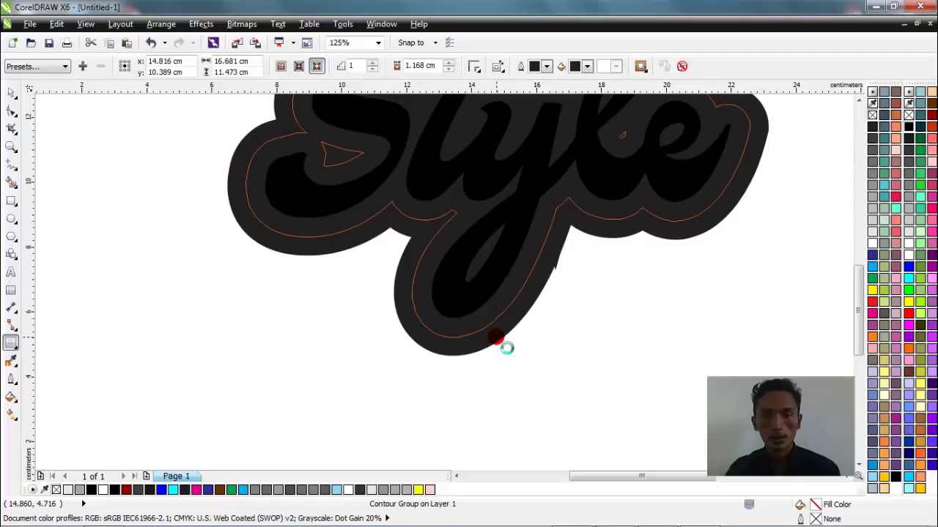
{"action": "left_click_drag", "start_coordinate": [505, 347], "coordinate": [503, 346]}
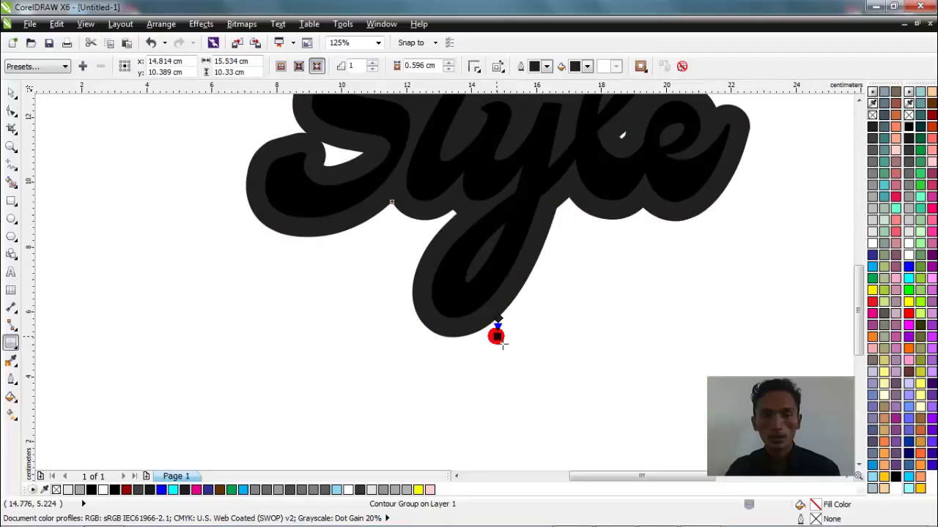
{"action": "scroll", "coordinate": [502, 345], "scroll_direction": "up", "scroll_amount": 2}
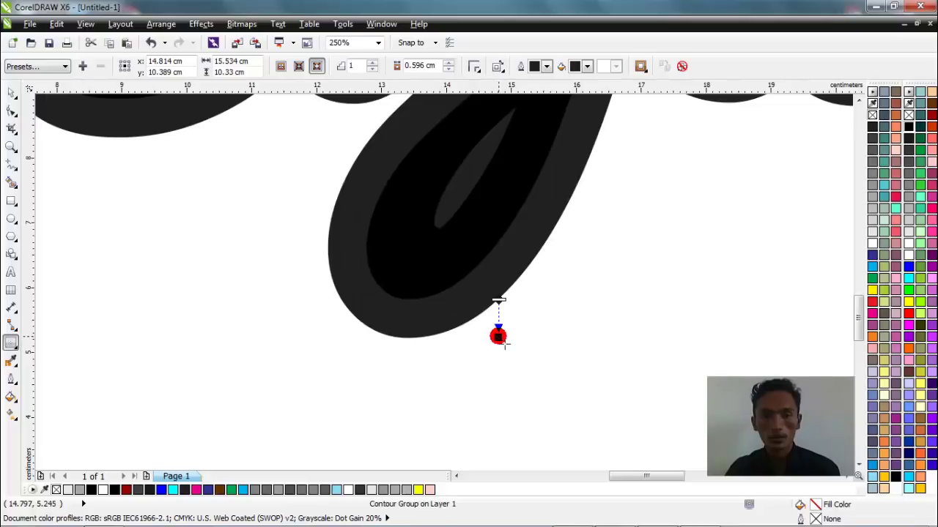
{"action": "left_click_drag", "start_coordinate": [497, 342], "coordinate": [511, 329]}
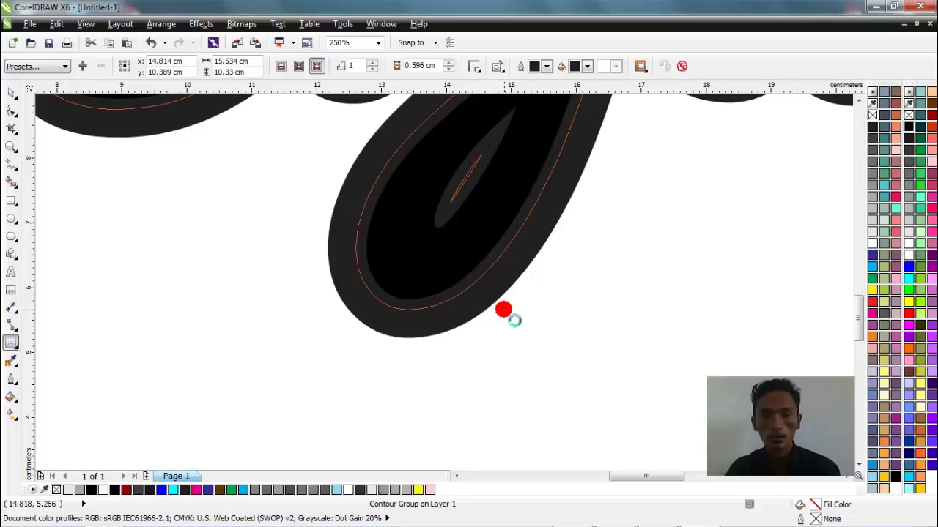
{"action": "scroll", "coordinate": [509, 315], "scroll_direction": "down", "scroll_amount": 3}
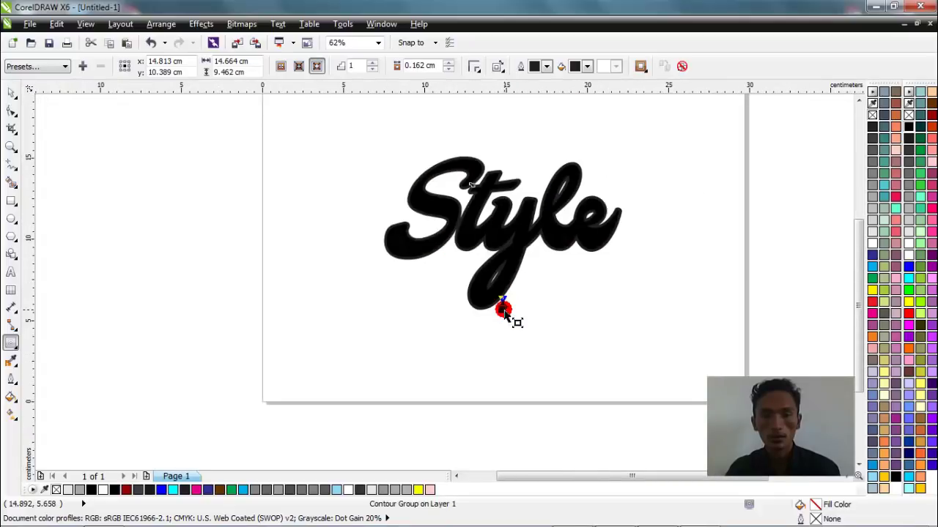
{"action": "scroll", "coordinate": [506, 313], "scroll_direction": "up", "scroll_amount": 3}
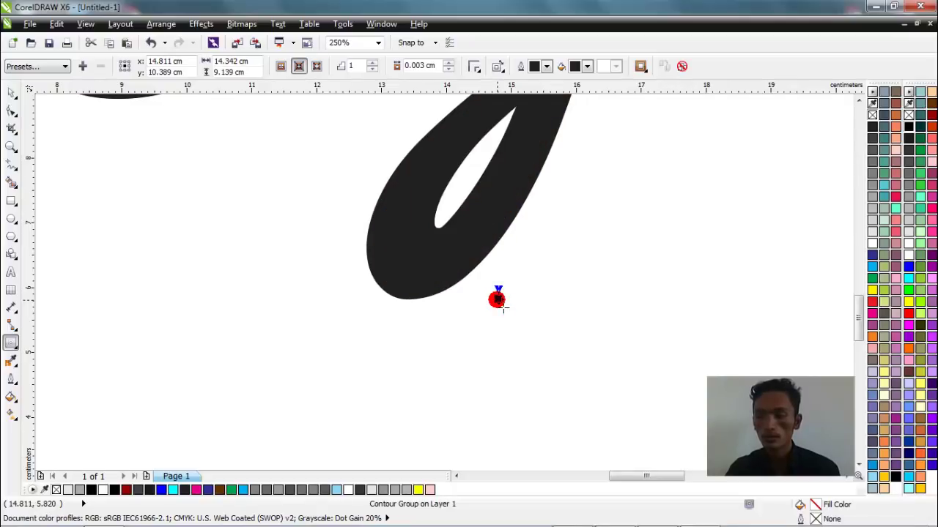
{"action": "scroll", "coordinate": [496, 302], "scroll_direction": "down", "scroll_amount": 4}
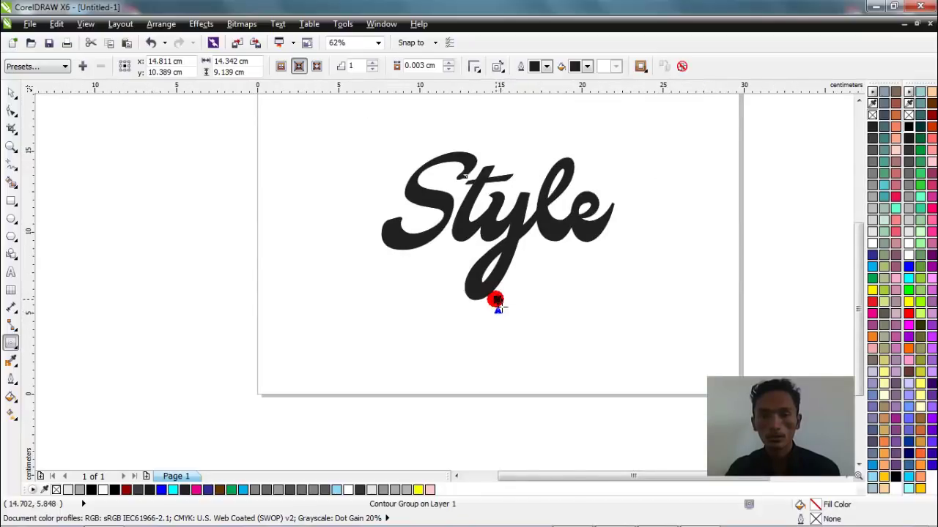
{"action": "scroll", "coordinate": [497, 302], "scroll_direction": "up", "scroll_amount": 4}
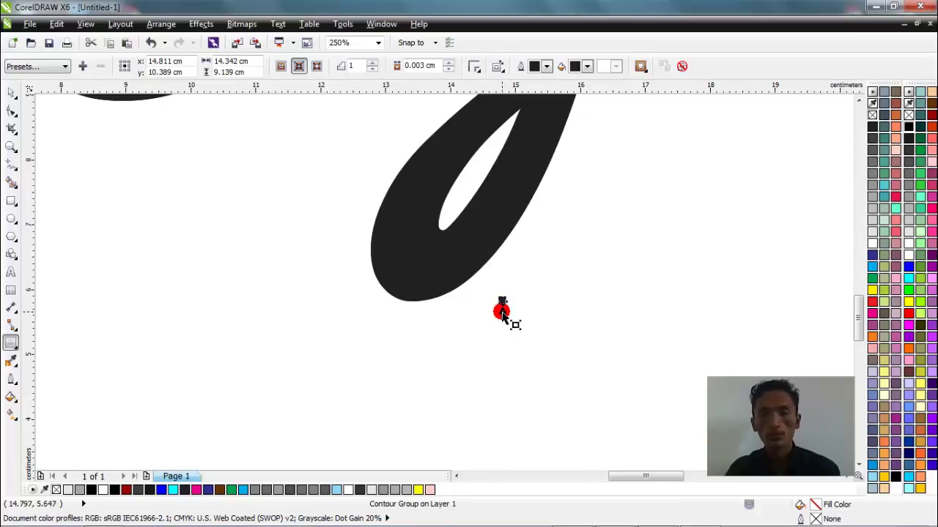
{"action": "scroll", "coordinate": [501, 312], "scroll_direction": "up", "scroll_amount": 5}
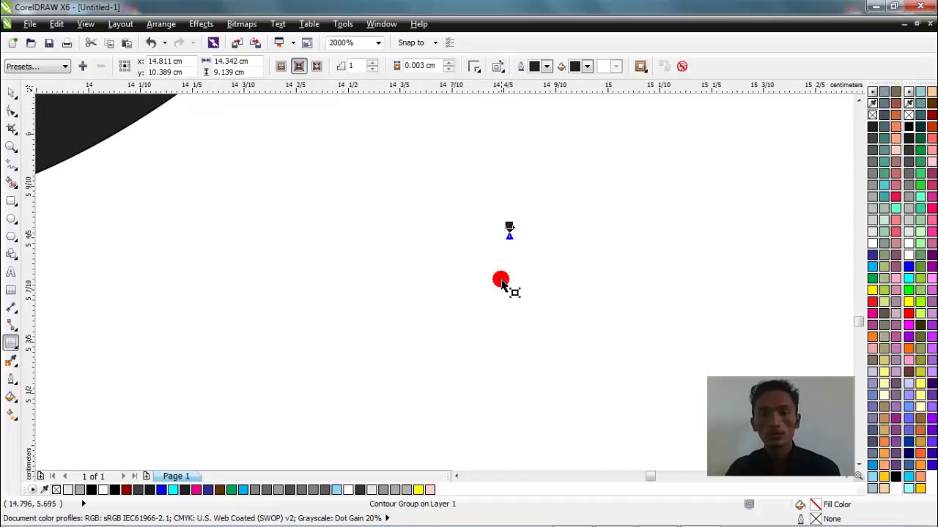
{"action": "left_click", "coordinate": [509, 226]}
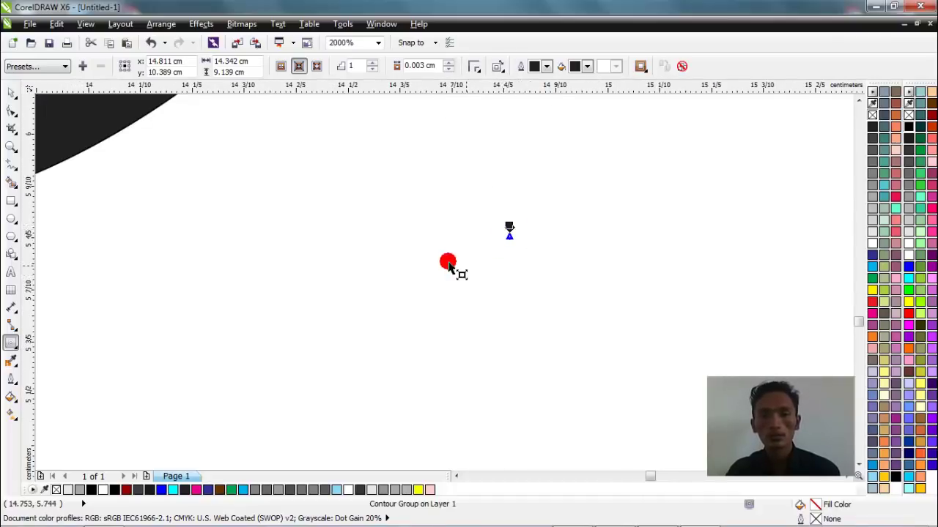
{"action": "scroll", "coordinate": [429, 256], "scroll_direction": "down", "scroll_amount": 10}
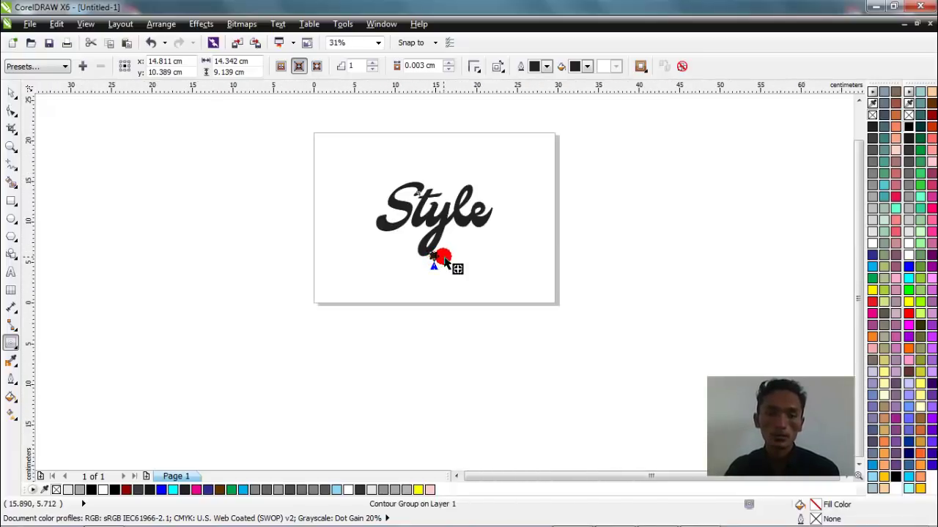
{"action": "left_click_drag", "start_coordinate": [443, 259], "coordinate": [439, 260]}
Thin the outside contour around "Style" to an offset of about 0.1 cm
{"action": "scroll", "coordinate": [432, 257], "scroll_direction": "up", "scroll_amount": 5}
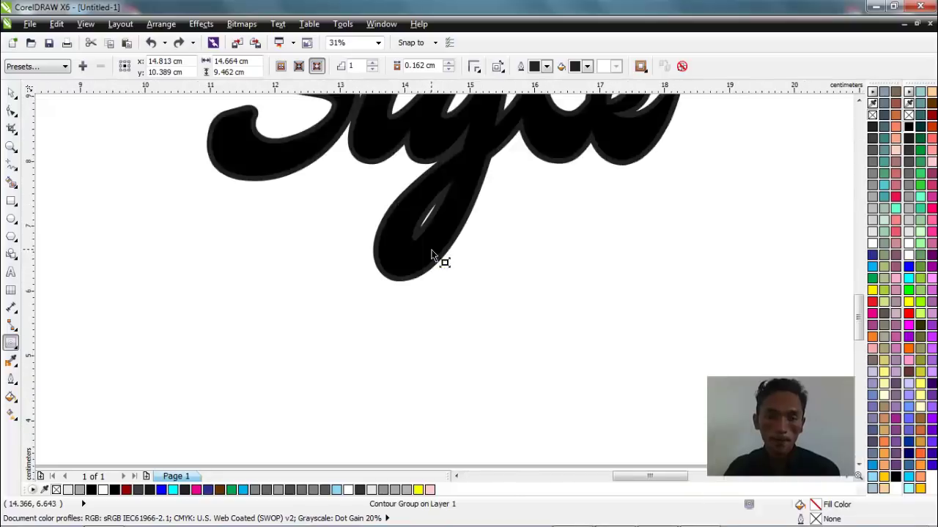
{"action": "scroll", "coordinate": [457, 308], "scroll_direction": "up", "scroll_amount": 4}
{"action": "scroll", "coordinate": [457, 314], "scroll_direction": "up", "scroll_amount": 2}
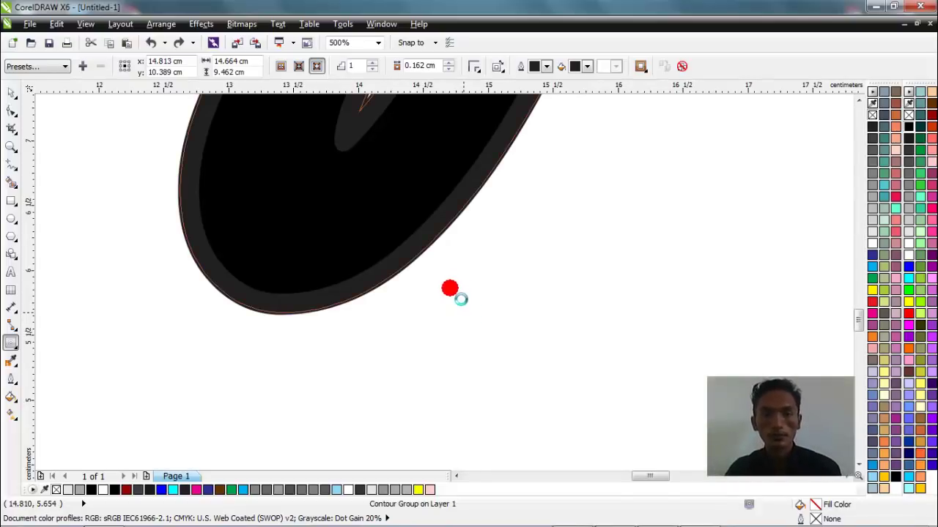
{"action": "scroll", "coordinate": [461, 296], "scroll_direction": "up", "scroll_amount": 3}
{"action": "left_click_drag", "start_coordinate": [502, 310], "coordinate": [508, 391]}
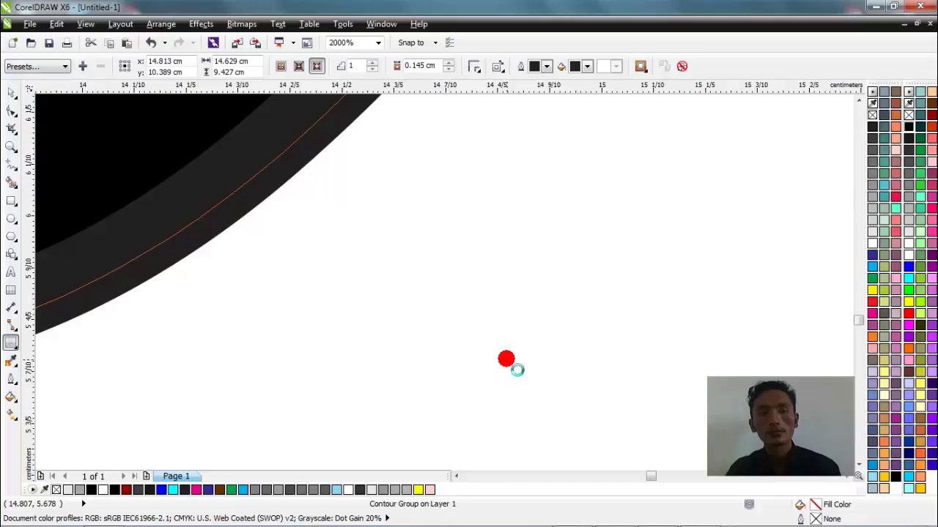
{"action": "scroll", "coordinate": [513, 366], "scroll_direction": "down", "scroll_amount": 7}
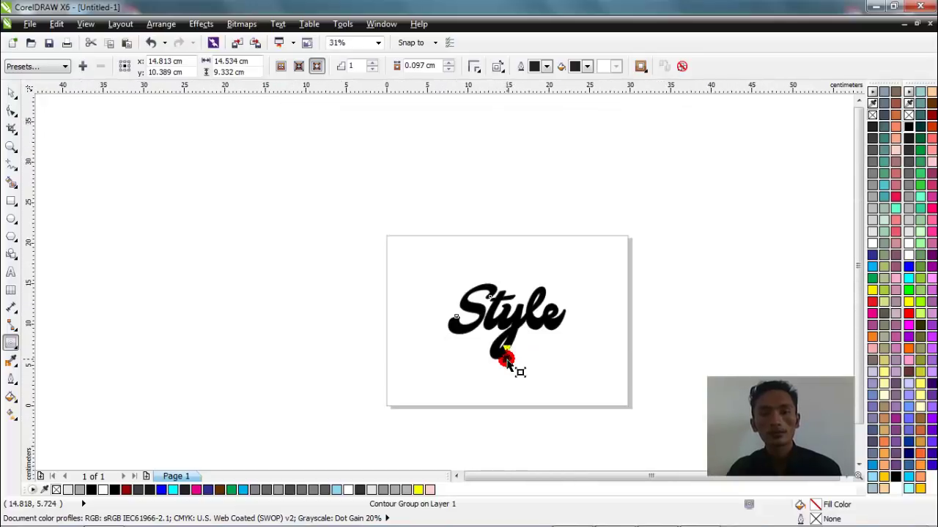
{"action": "scroll", "coordinate": [507, 364], "scroll_direction": "up", "scroll_amount": 1}
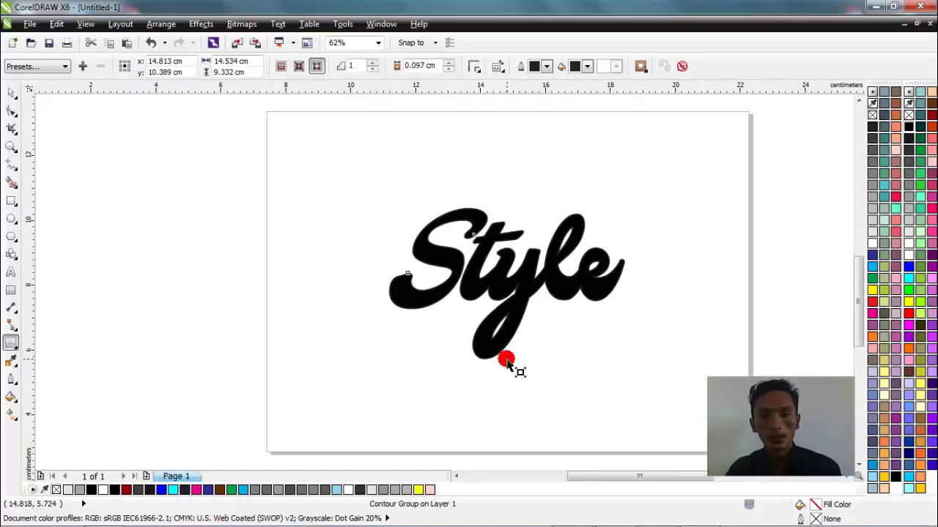
{"action": "scroll", "coordinate": [506, 359], "scroll_direction": "up", "scroll_amount": 1}
Break the contour group apart so the contour is separate from the "Style" text
{"action": "key", "text": "space"}
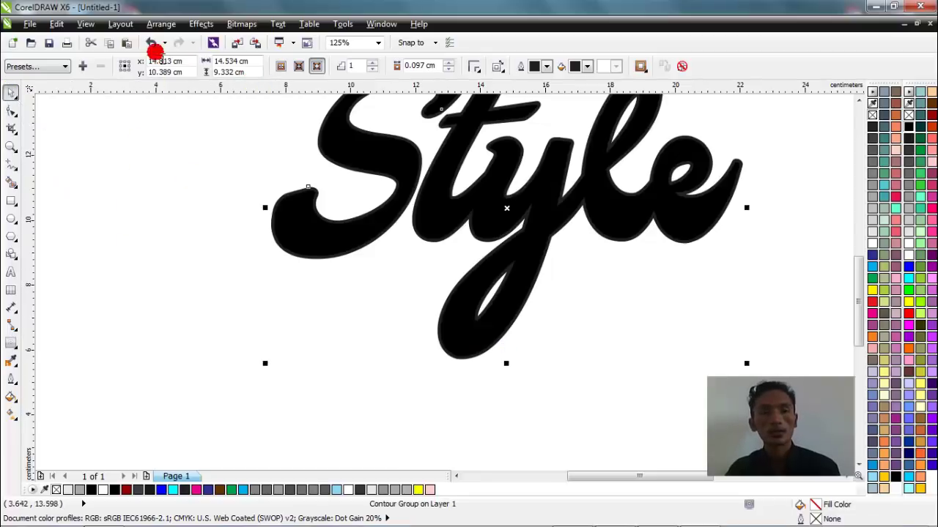
{"action": "left_click", "coordinate": [160, 25]}
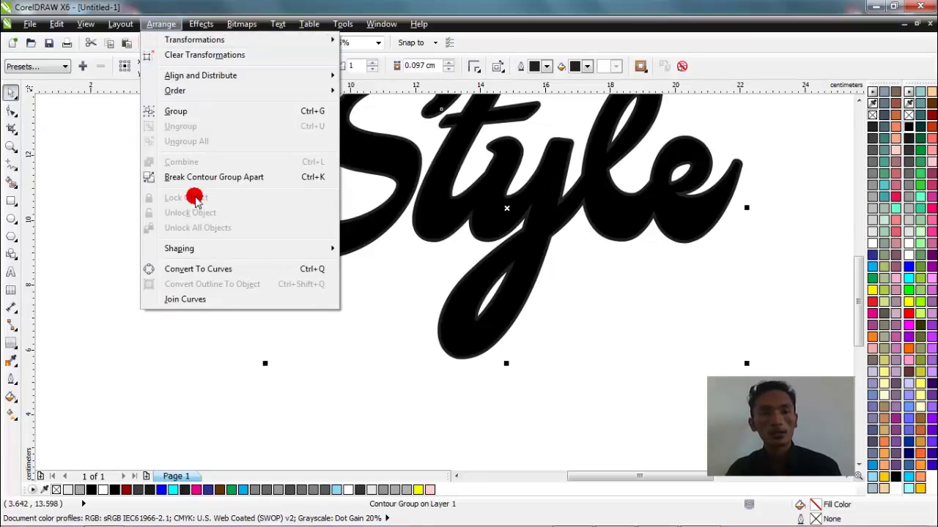
{"action": "left_click", "coordinate": [197, 178]}
{"action": "left_click", "coordinate": [164, 185]}
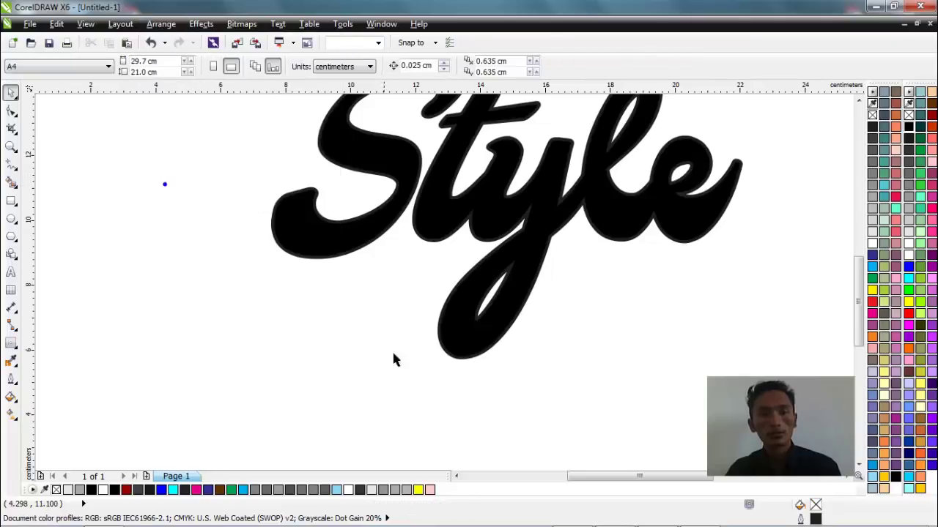
Fill the front "Style" text with white, leaving the separated contour curve as it is
{"action": "left_click", "coordinate": [489, 386]}
{"action": "scroll", "coordinate": [489, 387], "scroll_direction": "up", "scroll_amount": 2}
{"action": "left_click", "coordinate": [467, 314]}
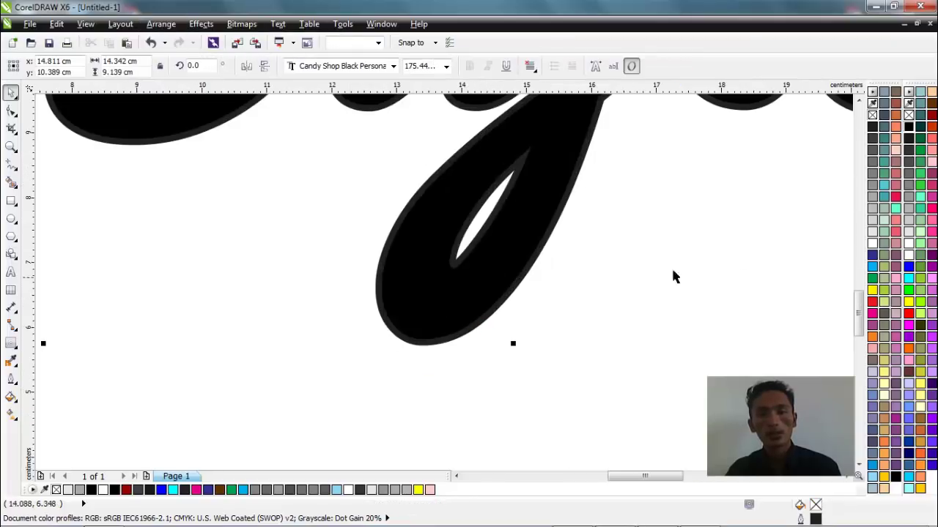
{"action": "left_click", "coordinate": [908, 255]}
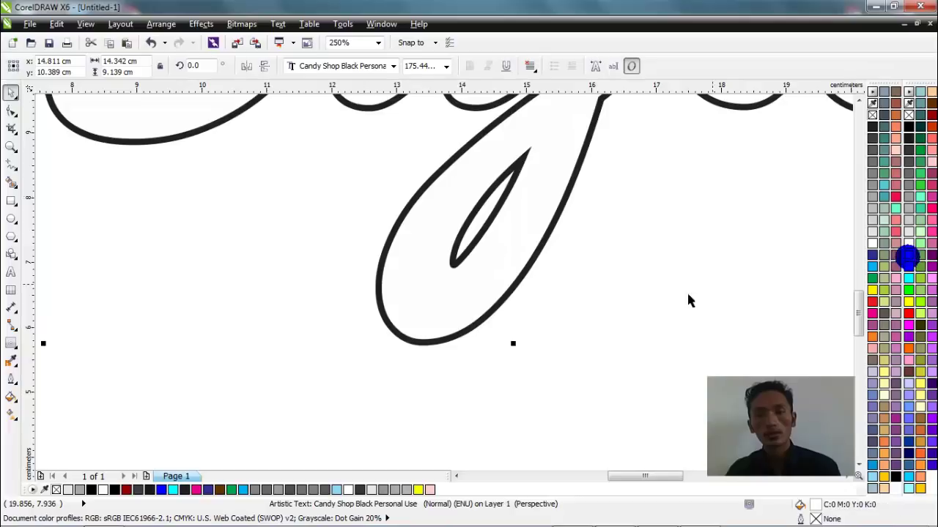
{"action": "left_click", "coordinate": [687, 299]}
Fill the separated contour curve behind the "Style" text with black
{"action": "left_click", "coordinate": [489, 316]}
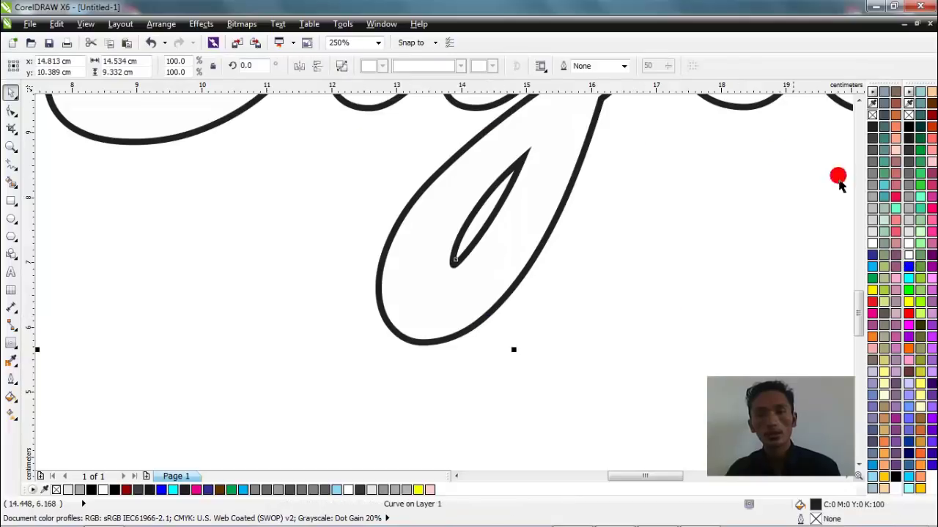
{"action": "left_click", "coordinate": [581, 335]}
{"action": "scroll", "coordinate": [309, 329], "scroll_direction": "down", "scroll_amount": 5}
{"action": "scroll", "coordinate": [268, 334], "scroll_direction": "up", "scroll_amount": 3}
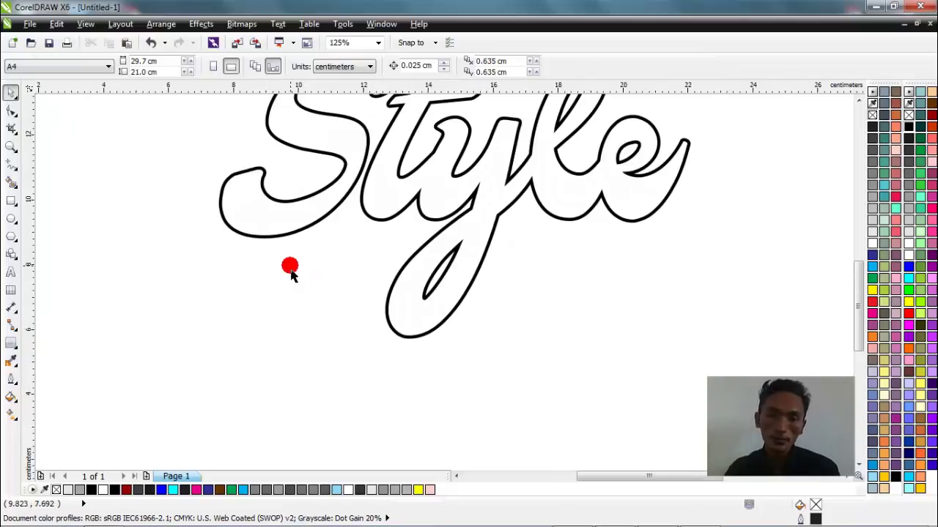
Try moving the black contour curve away from behind the white "Style" text and undo both moves
{"action": "left_click", "coordinate": [422, 340]}
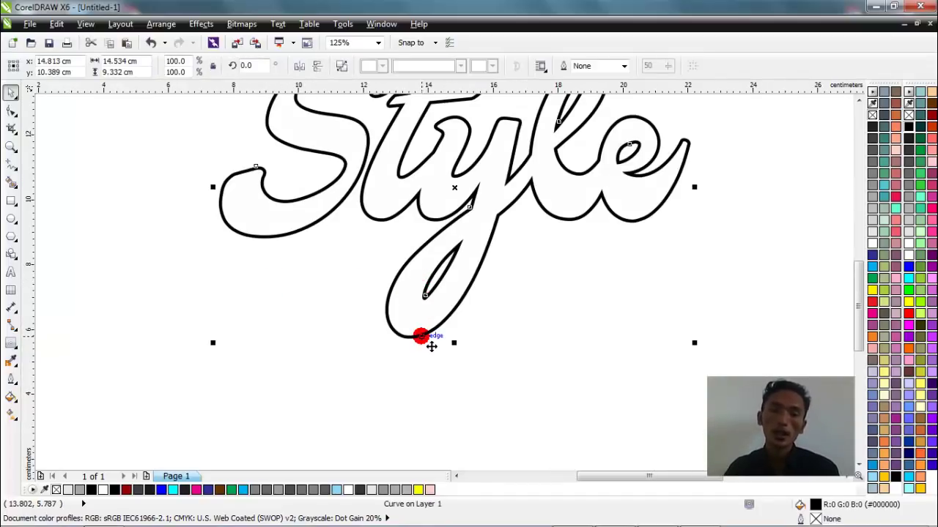
{"action": "left_click_drag", "start_coordinate": [431, 344], "coordinate": [424, 394]}
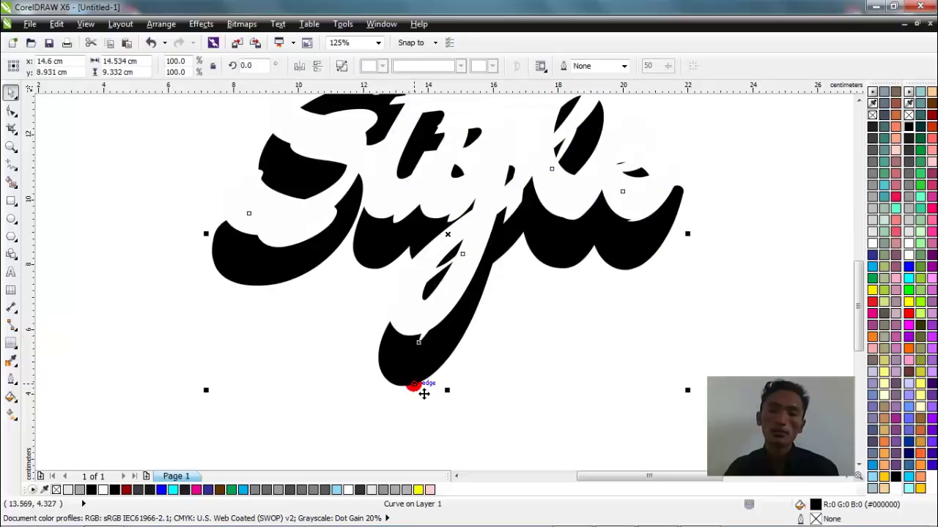
{"action": "scroll", "coordinate": [424, 386], "scroll_direction": "down", "scroll_amount": 2}
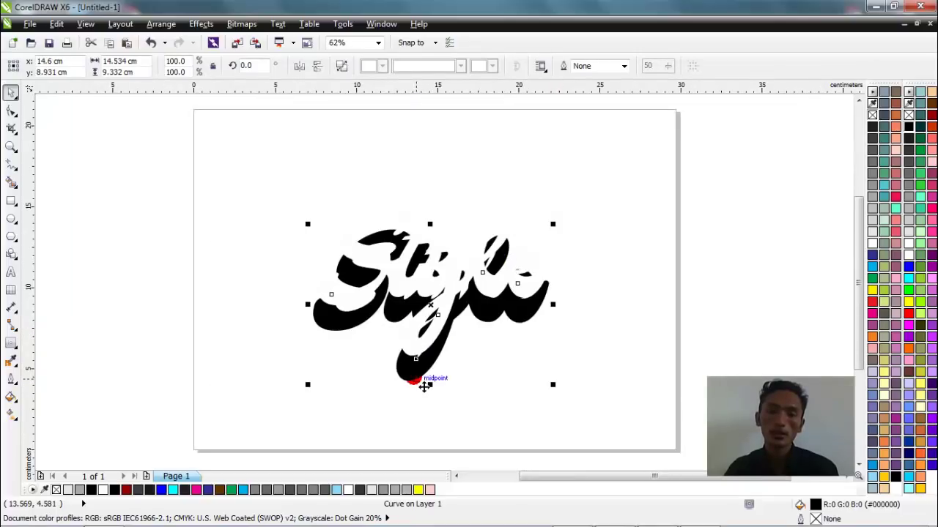
{"action": "left_click_drag", "start_coordinate": [424, 386], "coordinate": [256, 299]}
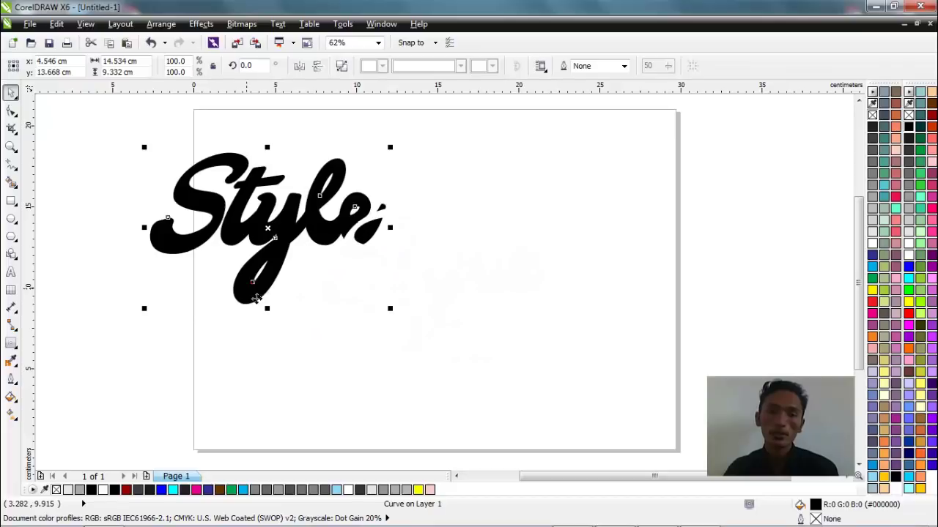
{"action": "key", "text": "ctrl+z"}
{"action": "key", "text": "ctrl+z"}
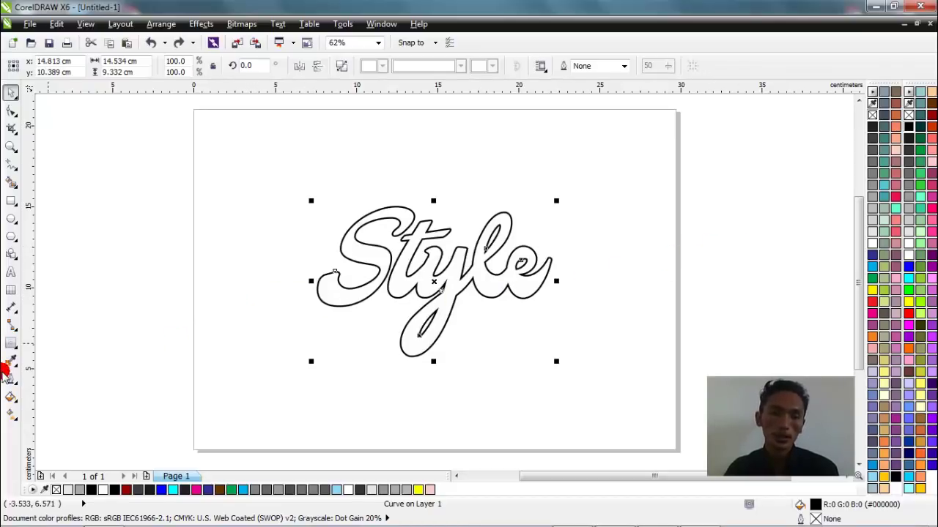
Extrude the black contour curve behind "Style" down to the right, with depth 8 and the vanishing point at about 6.4, -8.4 cm
{"action": "left_click", "coordinate": [16, 349]}
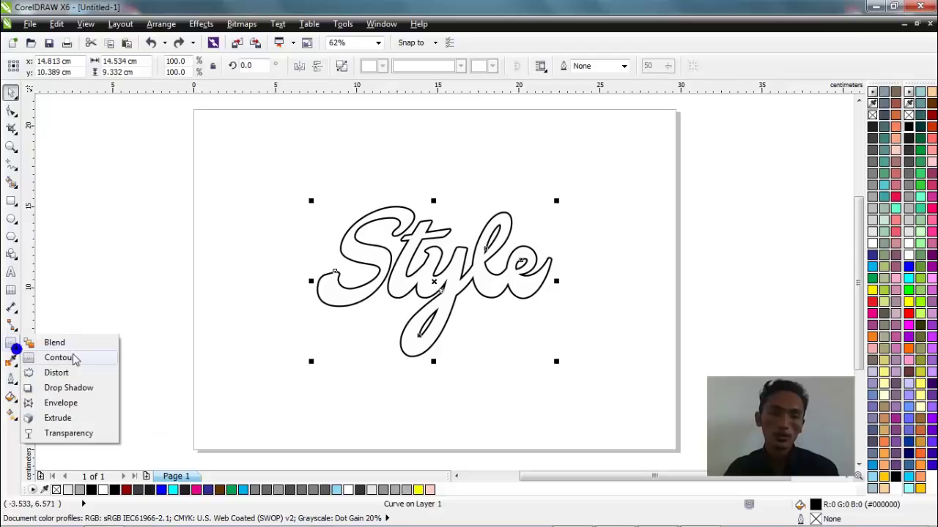
{"action": "left_click", "coordinate": [58, 419]}
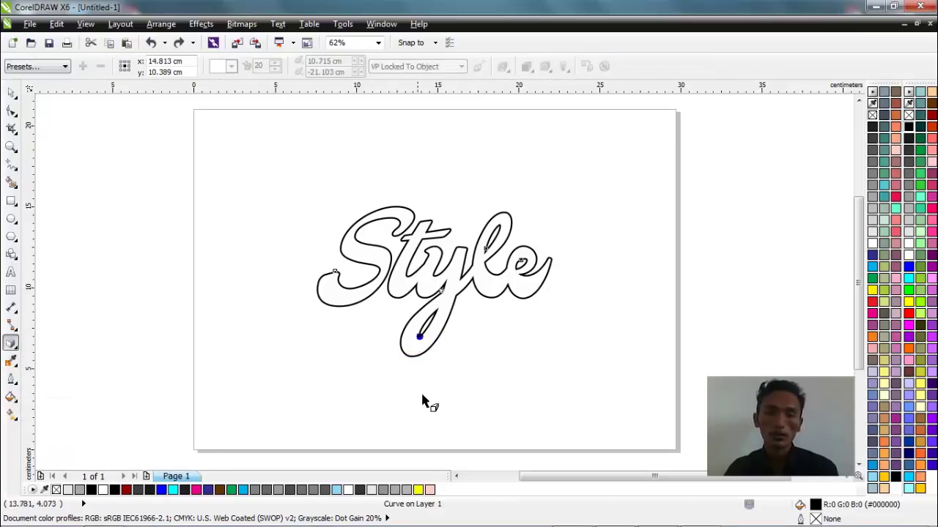
{"action": "left_click_drag", "start_coordinate": [421, 396], "coordinate": [433, 423]}
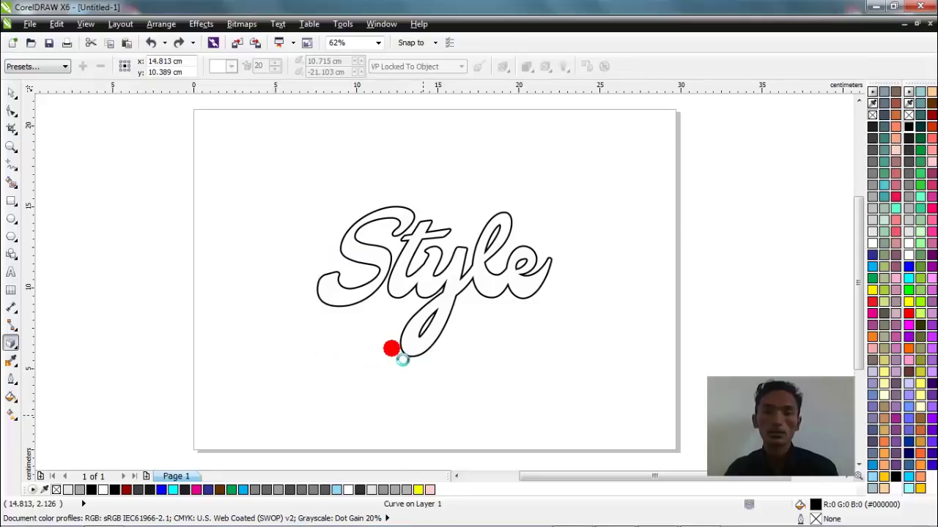
{"action": "mouse_move", "coordinate": [397, 353]}
{"action": "left_mouse_down"}
{"action": "mouse_move", "coordinate": [434, 414]}
{"action": "mouse_move", "coordinate": [610, 430]}
{"action": "mouse_move", "coordinate": [549, 361]}
{"action": "mouse_move", "coordinate": [455, 304]}
{"action": "left_mouse_up"}
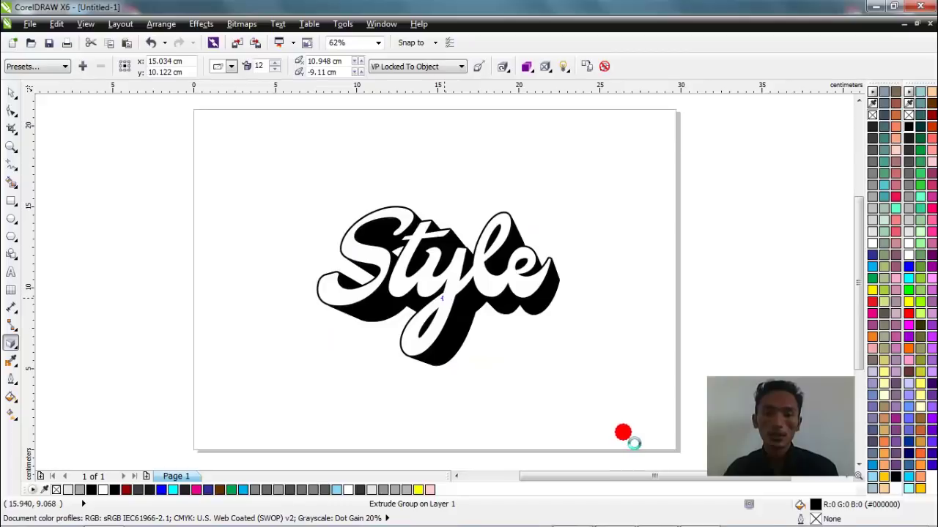
{"action": "left_click_drag", "start_coordinate": [629, 437], "coordinate": [543, 426]}
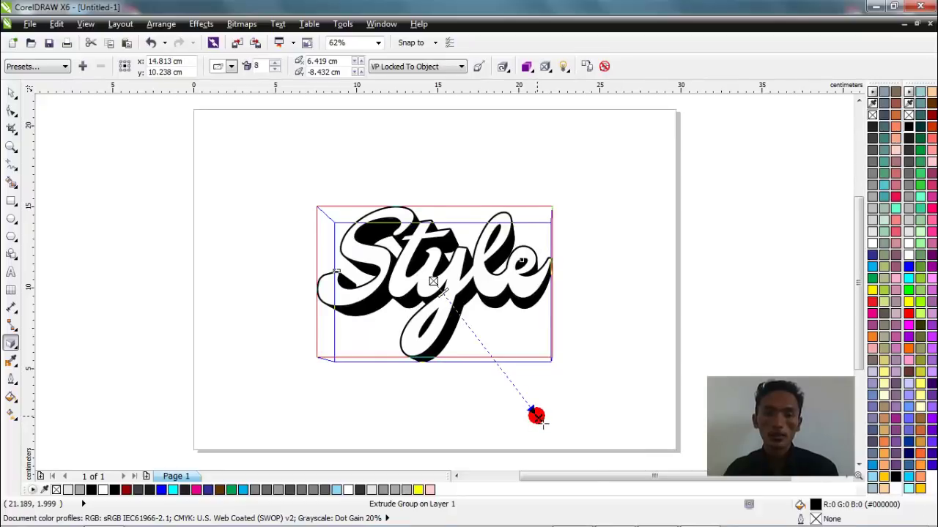
Move the extrusion's vanishing point closer to the lettering, to about 4.0, -6.0 cm, and deselect the extrusion
{"action": "scroll", "coordinate": [542, 424], "scroll_direction": "up", "scroll_amount": 2}
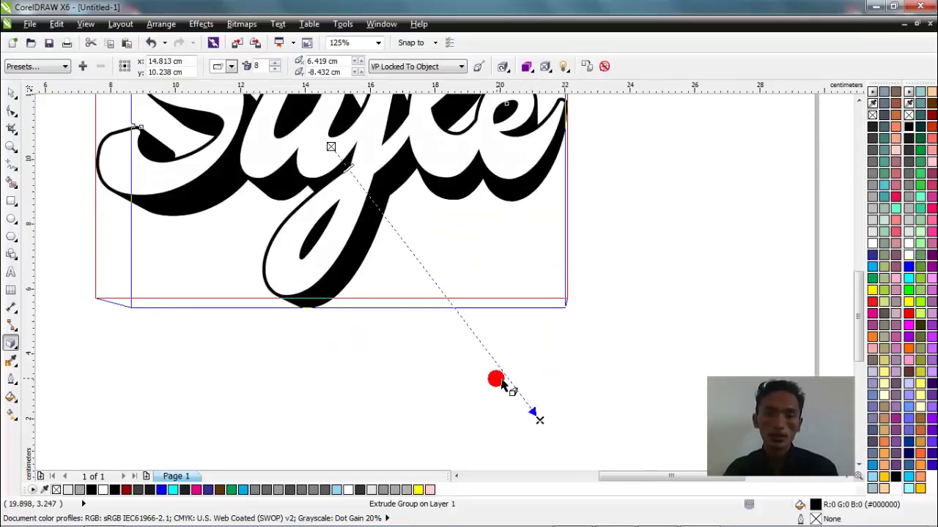
{"action": "left_click_drag", "start_coordinate": [537, 417], "coordinate": [479, 375]}
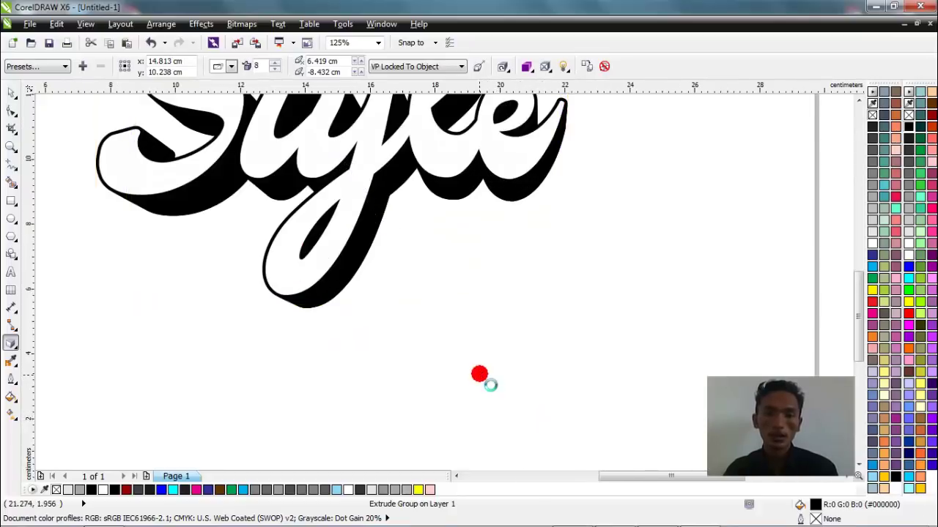
{"action": "scroll", "coordinate": [542, 363], "scroll_direction": "down", "scroll_amount": 3}
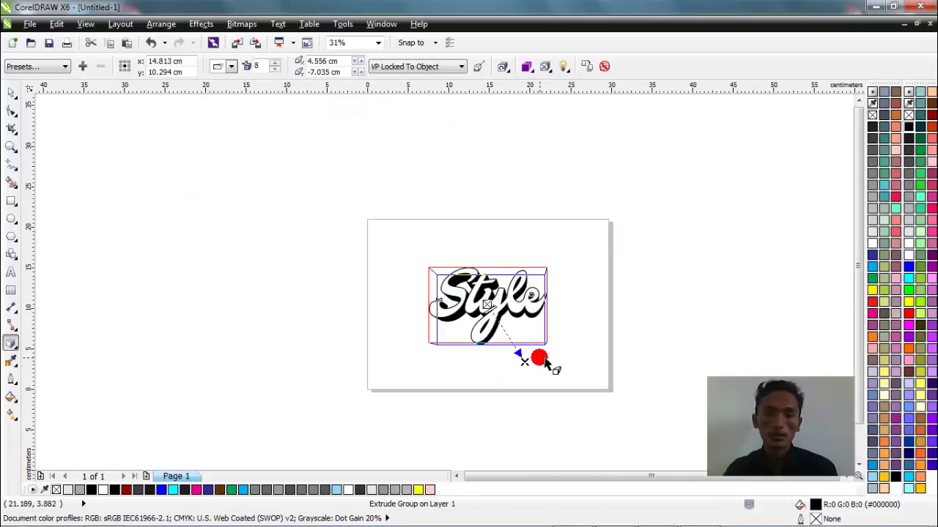
{"action": "scroll", "coordinate": [527, 341], "scroll_direction": "up", "scroll_amount": 1}
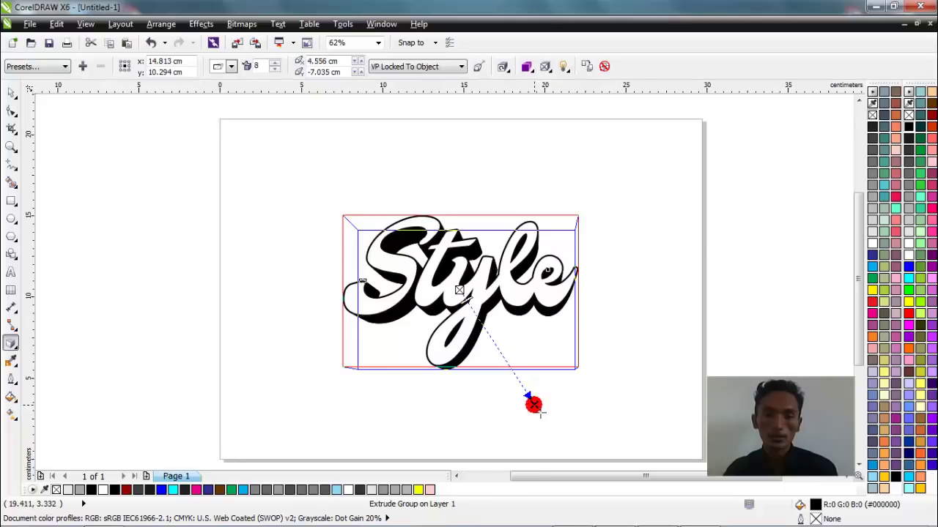
{"action": "left_click_drag", "start_coordinate": [539, 414], "coordinate": [530, 397]}
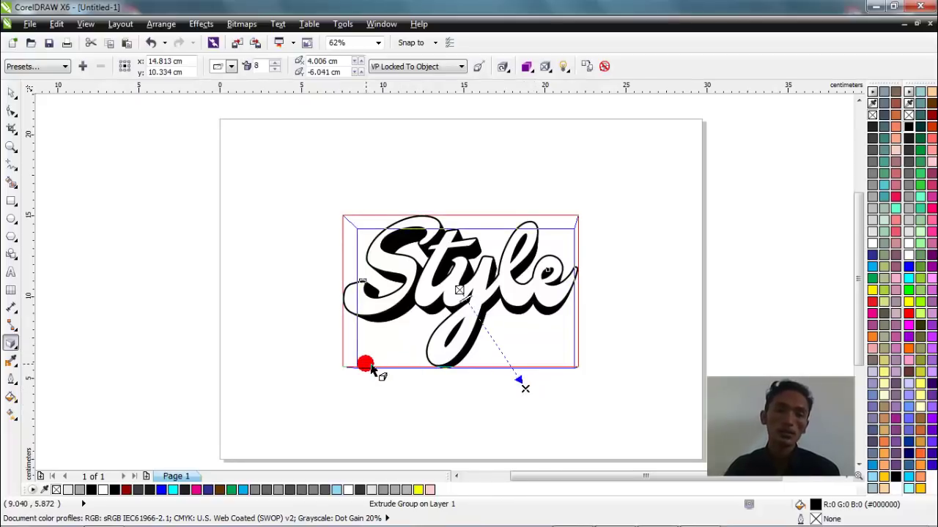
{"action": "left_click", "coordinate": [7, 91]}
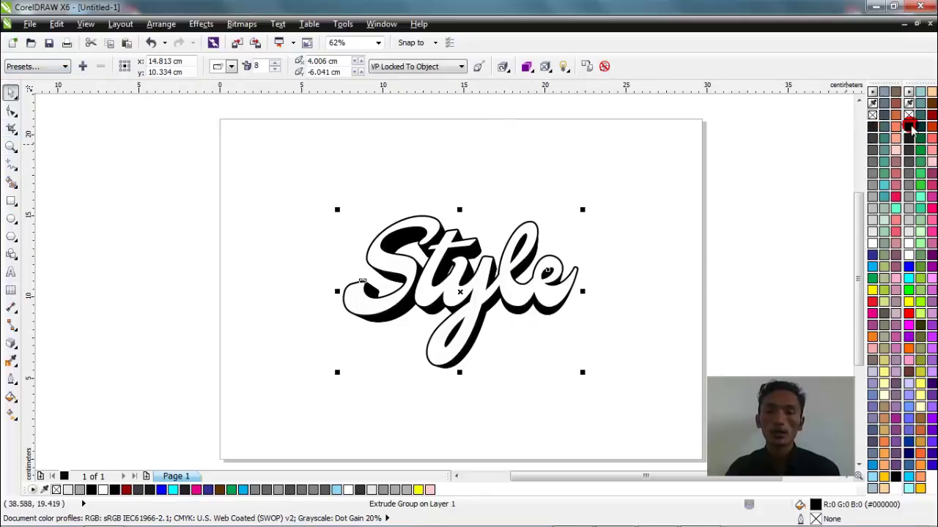
{"action": "key", "text": "Escape"}
{"action": "left_click", "coordinate": [735, 233]}
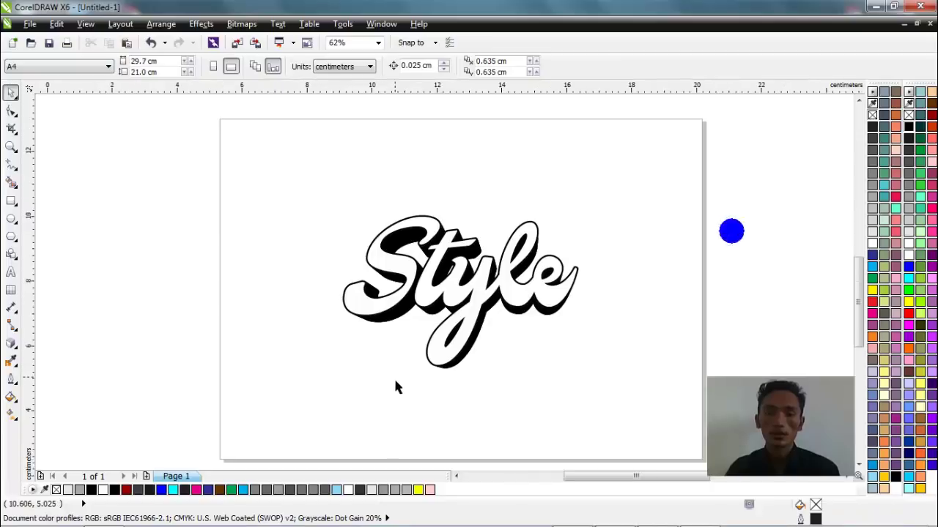
Break the extrude group apart to separate the black extruded sides from the contour curve
{"action": "scroll", "coordinate": [397, 381], "scroll_direction": "up", "scroll_amount": 3}
{"action": "scroll", "coordinate": [495, 366], "scroll_direction": "up", "scroll_amount": 3}
{"action": "left_click", "coordinate": [622, 337]}
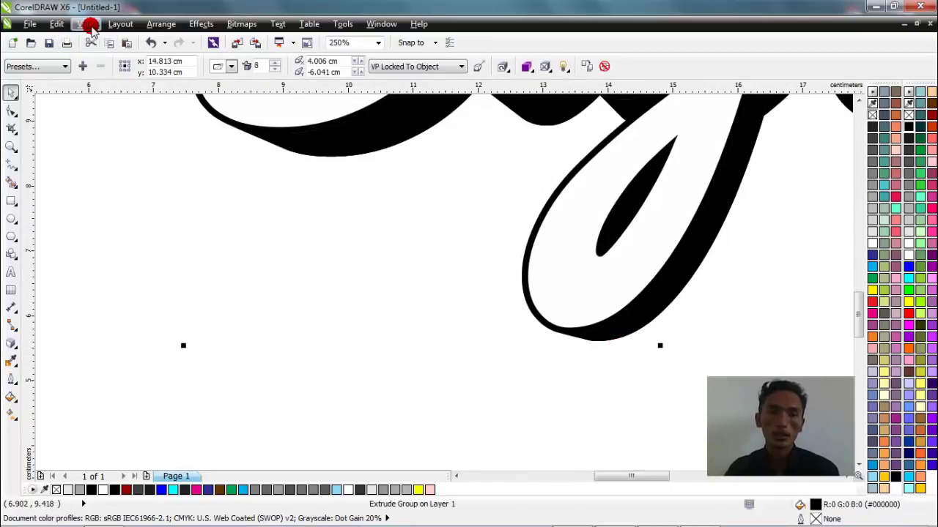
{"action": "left_click", "coordinate": [161, 24]}
{"action": "left_click", "coordinate": [169, 178]}
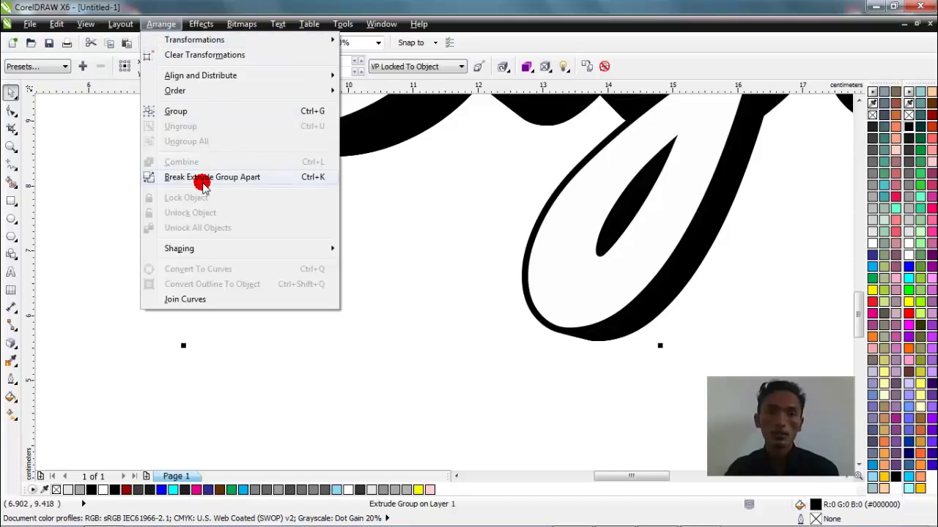
Ungroup the extruded side pieces behind "Style" and weld them into a single curve
{"action": "scroll", "coordinate": [183, 285], "scroll_direction": "down", "scroll_amount": 2}
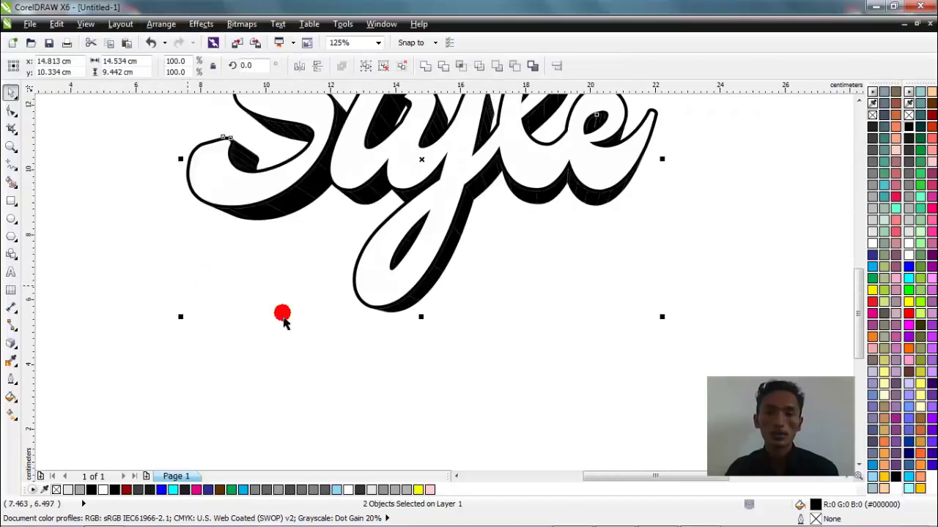
{"action": "left_click", "coordinate": [470, 343]}
{"action": "left_click", "coordinate": [431, 300]}
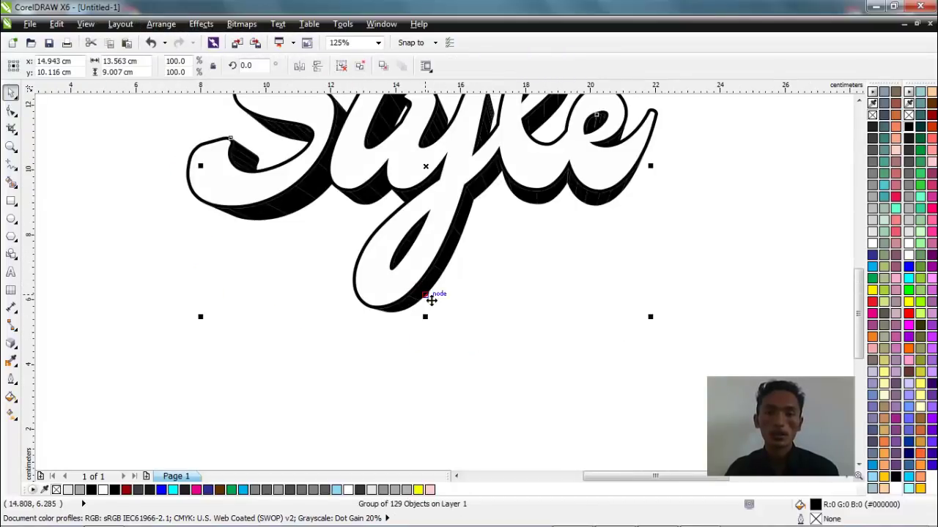
{"action": "left_click_drag", "start_coordinate": [431, 300], "coordinate": [430, 370]}
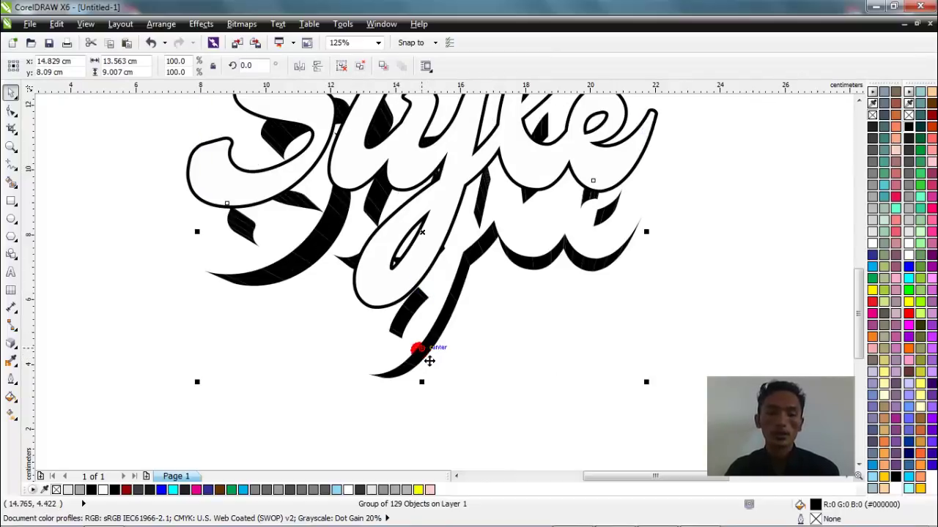
{"action": "key", "text": "ctrl+z"}
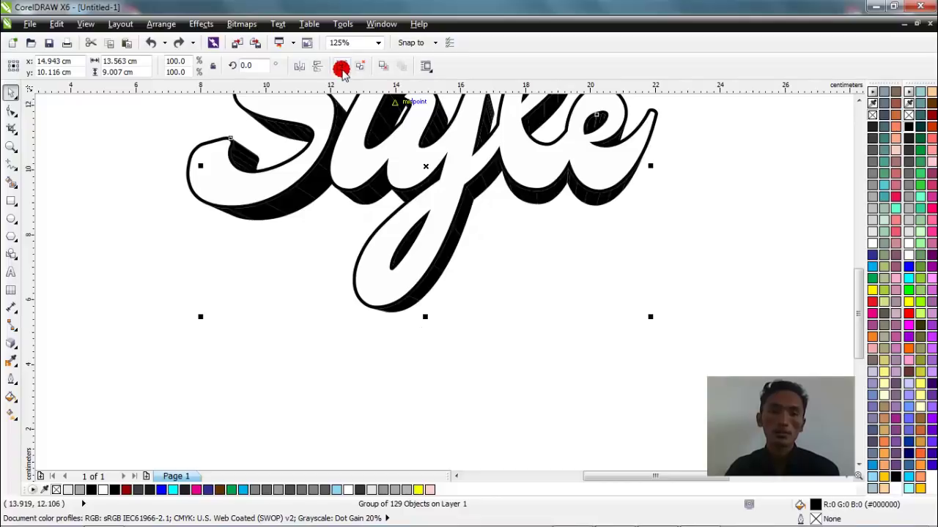
{"action": "left_click", "coordinate": [342, 68]}
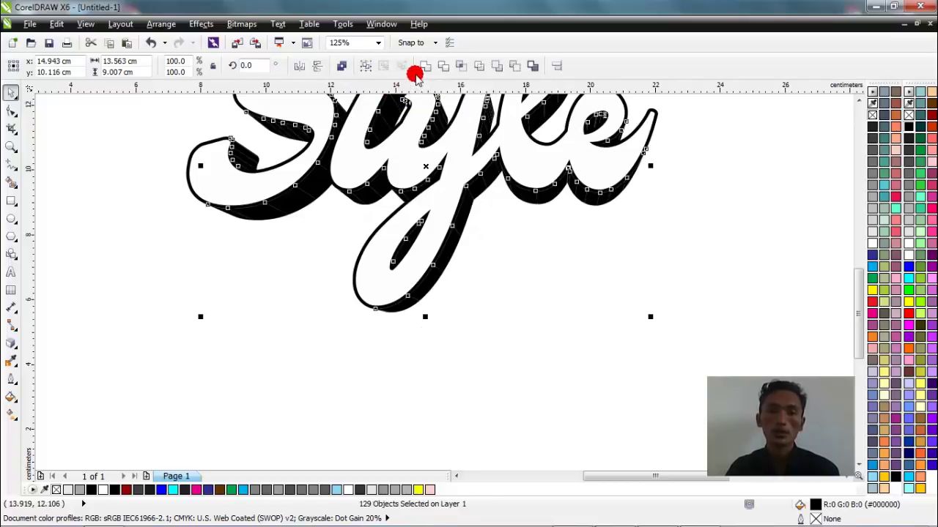
{"action": "left_click", "coordinate": [422, 67]}
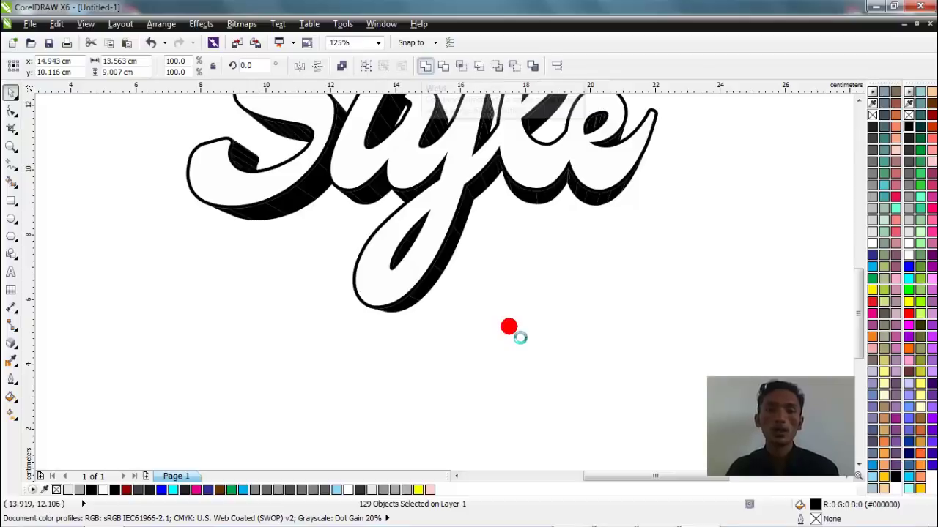
Fill the welded extrusion curve with Ruby Red (#990000)
{"action": "scroll", "coordinate": [485, 324], "scroll_direction": "down", "scroll_amount": 2}
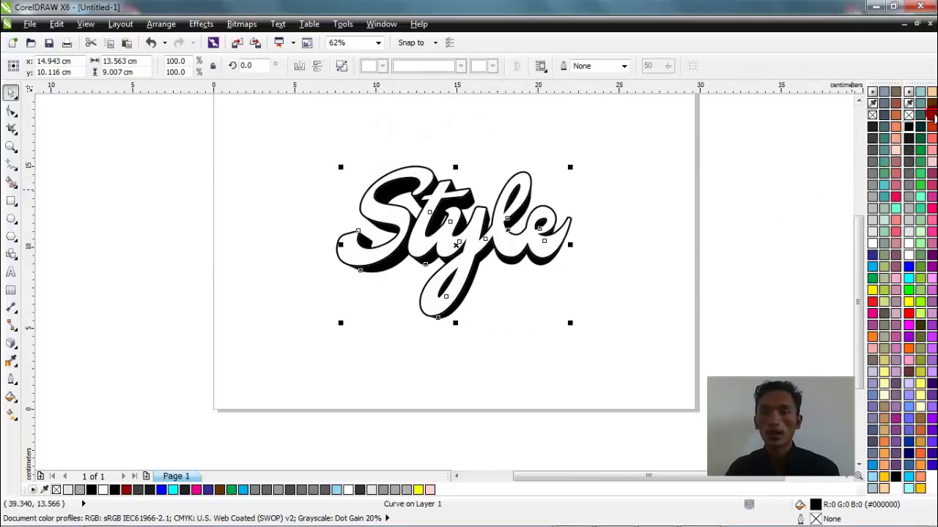
{"action": "left_click", "coordinate": [931, 115]}
{"action": "left_click", "coordinate": [718, 224]}
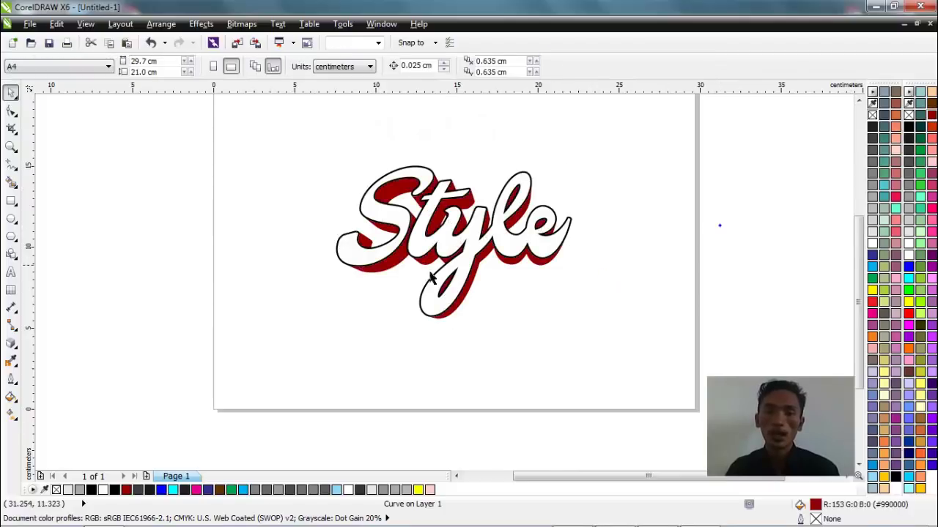
Apply a radial interactive fill to the welded extrusion curve behind "Style"
{"action": "scroll", "coordinate": [443, 304], "scroll_direction": "up", "scroll_amount": 2}
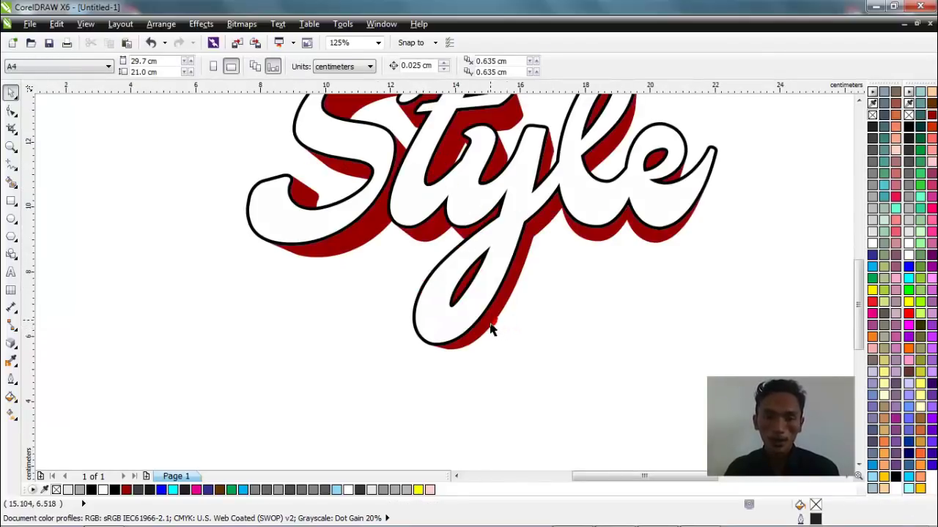
{"action": "scroll", "coordinate": [485, 325], "scroll_direction": "up", "scroll_amount": 2}
{"action": "left_click", "coordinate": [483, 346]}
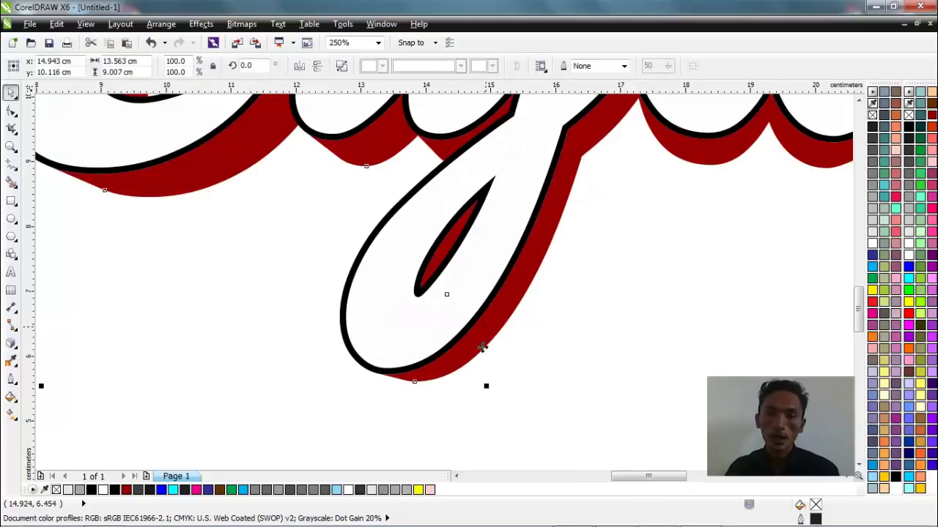
{"action": "left_click", "coordinate": [11, 414]}
{"action": "left_click", "coordinate": [108, 67]}
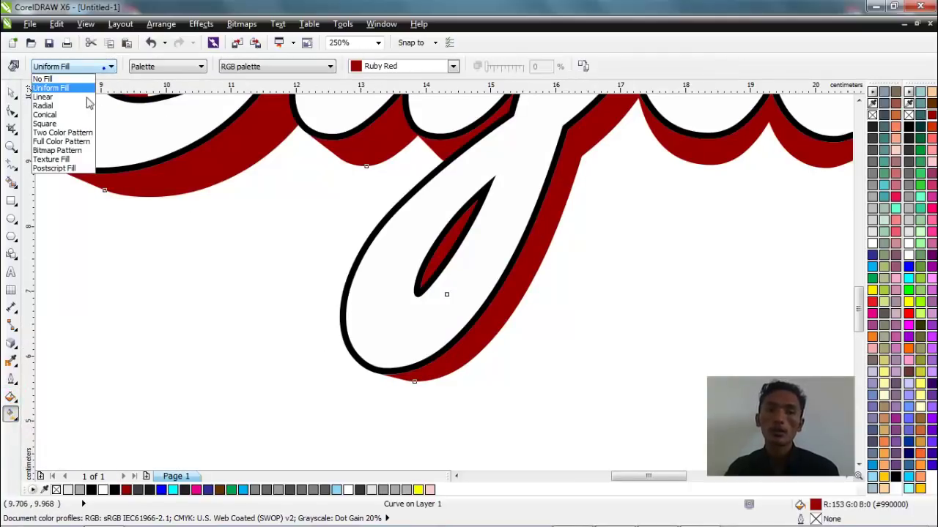
{"action": "left_click", "coordinate": [84, 107]}
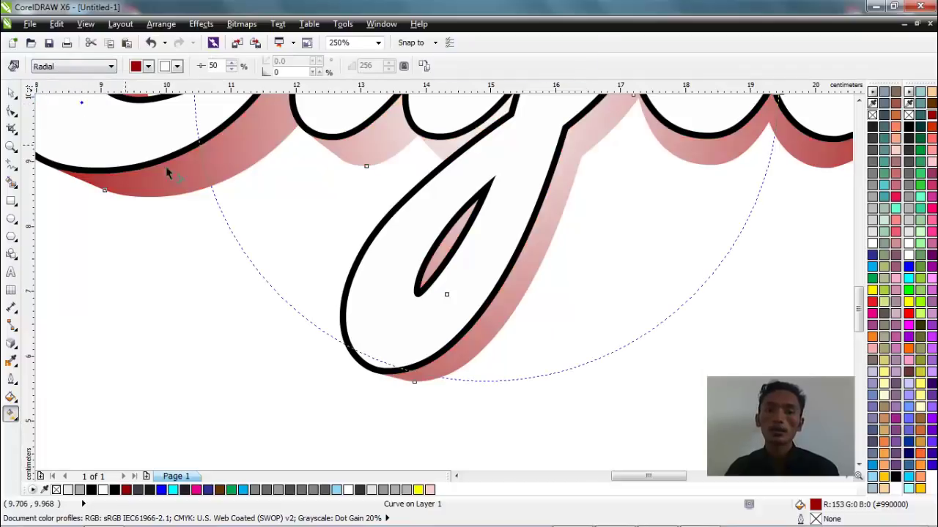
{"action": "left_click_drag", "start_coordinate": [665, 247], "coordinate": [419, 238]}
{"action": "scroll", "coordinate": [418, 239], "scroll_direction": "down", "scroll_amount": 4}
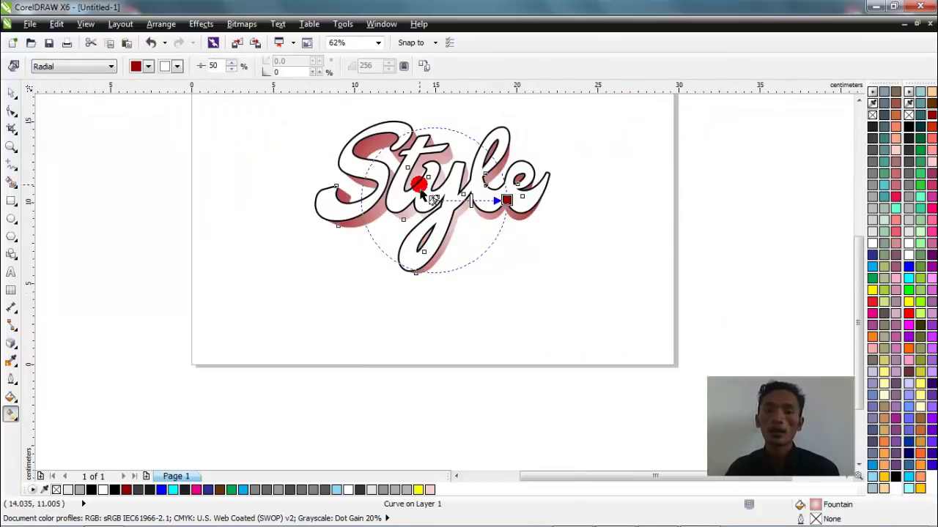
Recolour the outer end of the extrusion curve's radial fill to near-black, keeping the white centre
{"action": "scroll", "coordinate": [419, 184], "scroll_direction": "up", "scroll_amount": 2}
{"action": "left_click_drag", "start_coordinate": [925, 162], "coordinate": [594, 216]}
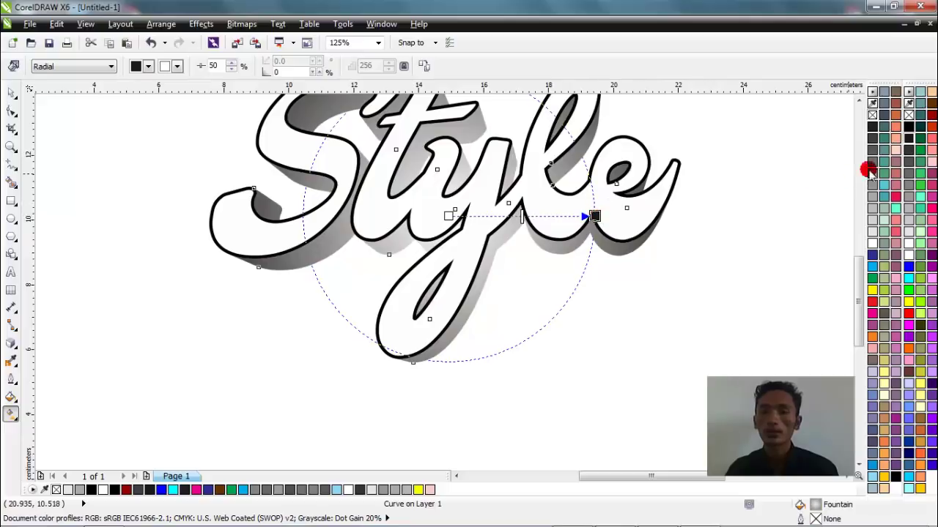
{"action": "left_click_drag", "start_coordinate": [873, 130], "coordinate": [901, 130]}
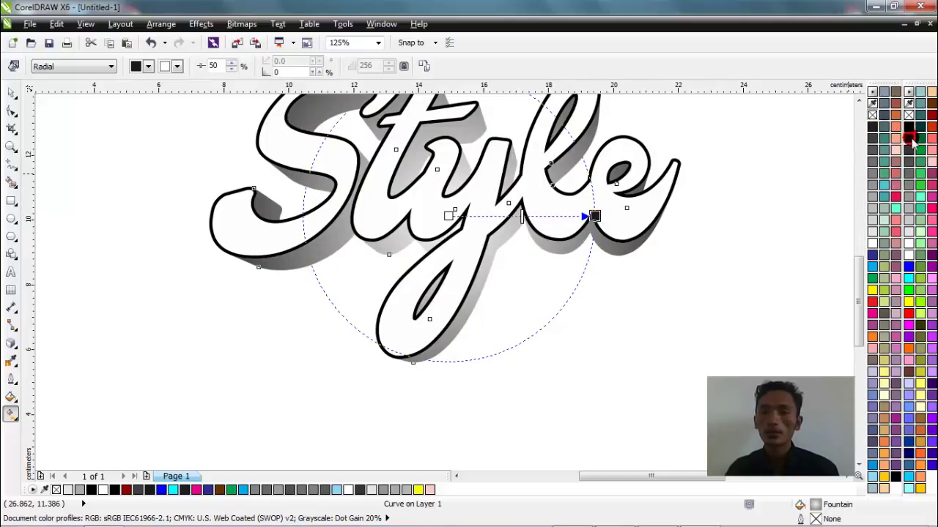
Add a near-black and a white intermediate colour node along the extrusion curve's radial fill
{"action": "left_click_drag", "start_coordinate": [589, 205], "coordinate": [496, 216]}
{"action": "mouse_move", "coordinate": [881, 183]}
{"action": "left_mouse_down"}
{"action": "mouse_move", "coordinate": [903, 196]}
{"action": "mouse_move", "coordinate": [911, 249]}
{"action": "left_mouse_up"}
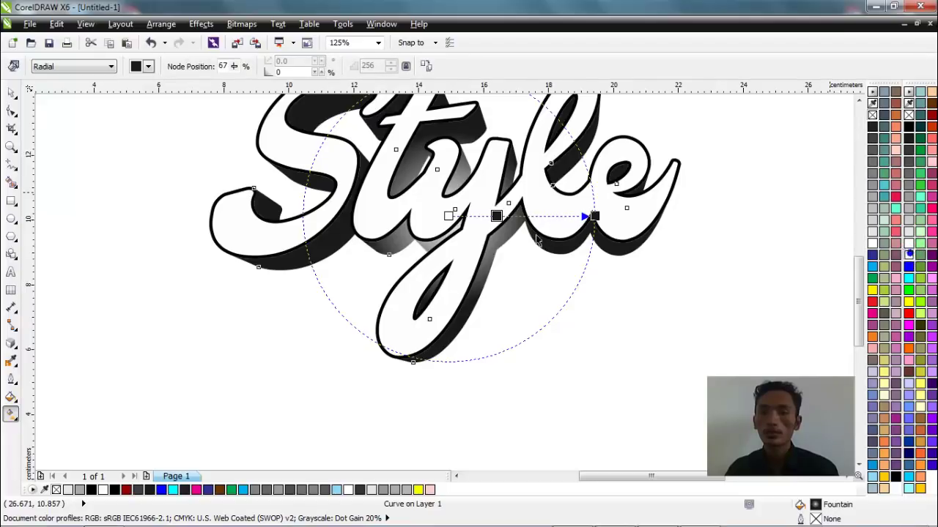
{"action": "left_click_drag", "start_coordinate": [527, 220], "coordinate": [526, 217]}
{"action": "left_click", "coordinate": [895, 171]}
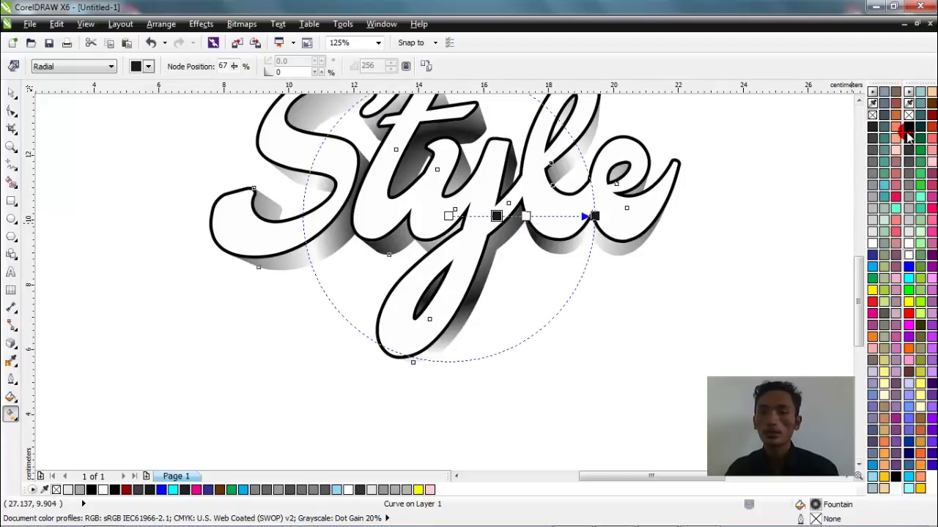
Add a near-black node near the radial fill's outer end, then widen the gradient radius and colour its end black
{"action": "left_click_drag", "start_coordinate": [564, 227], "coordinate": [649, 217]}
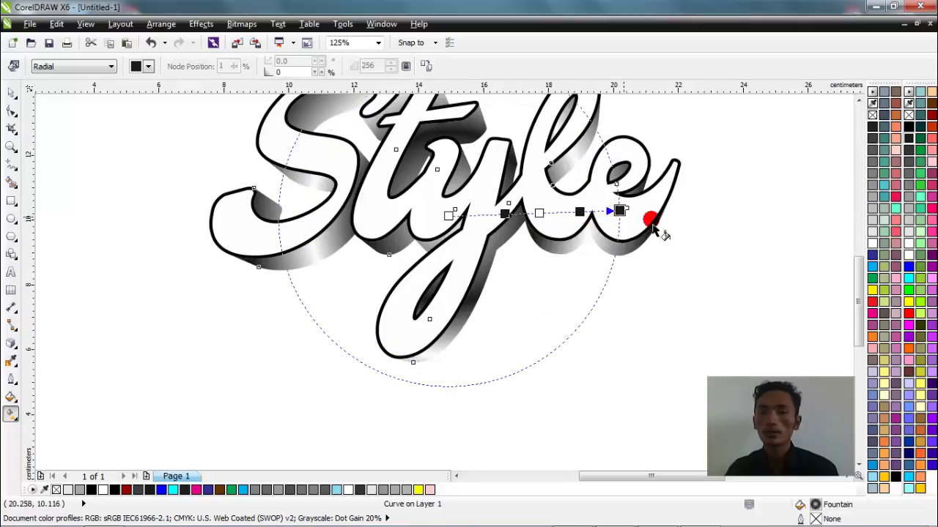
{"action": "left_click", "coordinate": [906, 213]}
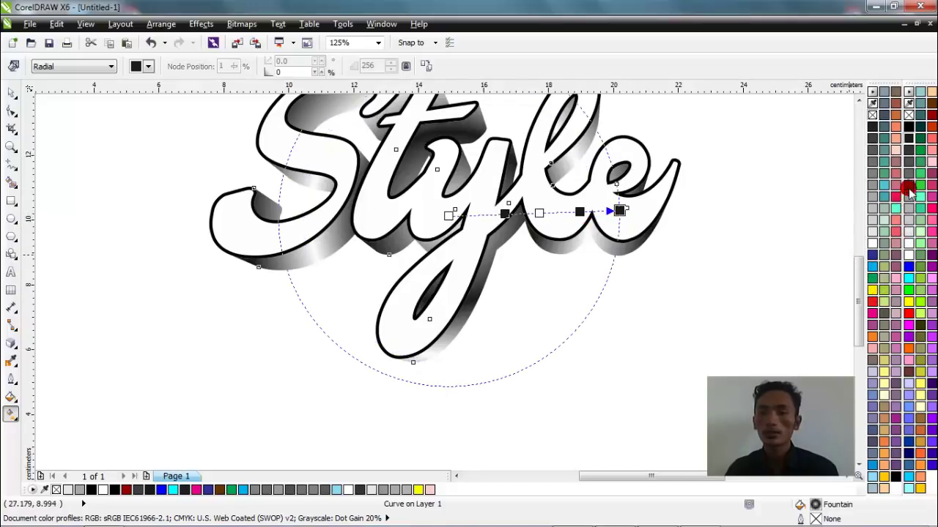
{"action": "left_click", "coordinate": [606, 213]}
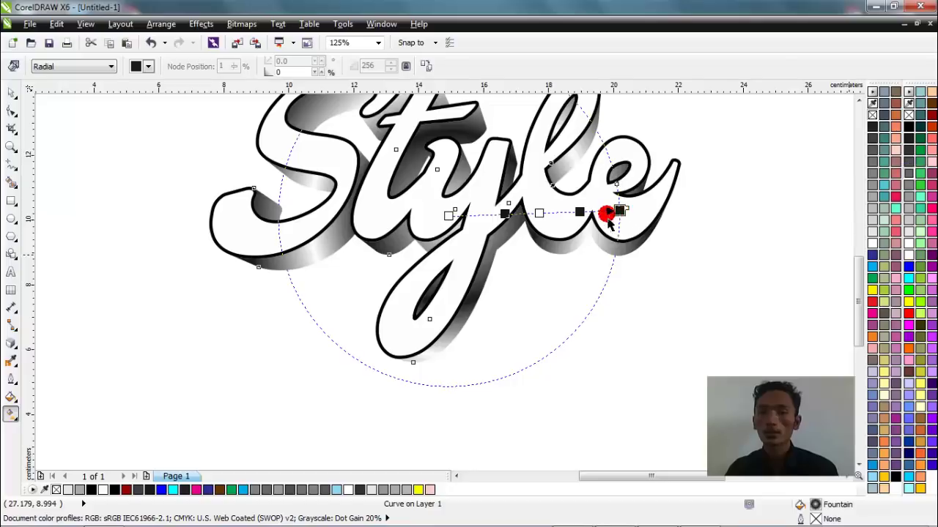
{"action": "left_click_drag", "start_coordinate": [597, 219], "coordinate": [627, 219]}
{"action": "left_click", "coordinate": [908, 128]}
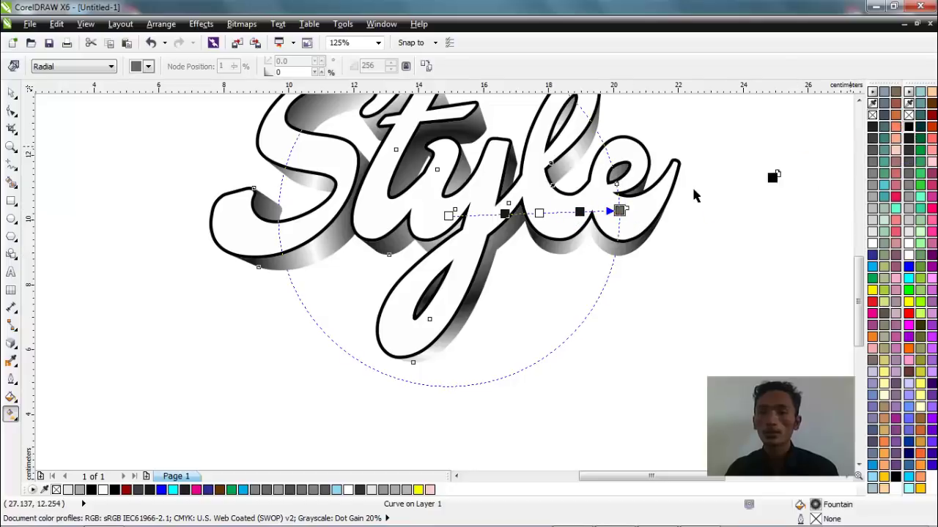
{"action": "mouse_move", "coordinate": [624, 218]}
{"action": "left_mouse_down"}
{"action": "mouse_move", "coordinate": [663, 220]}
{"action": "mouse_move", "coordinate": [552, 246]}
{"action": "mouse_move", "coordinate": [611, 214]}
{"action": "left_mouse_up"}
{"action": "scroll", "coordinate": [569, 244], "scroll_direction": "down", "scroll_amount": 2}
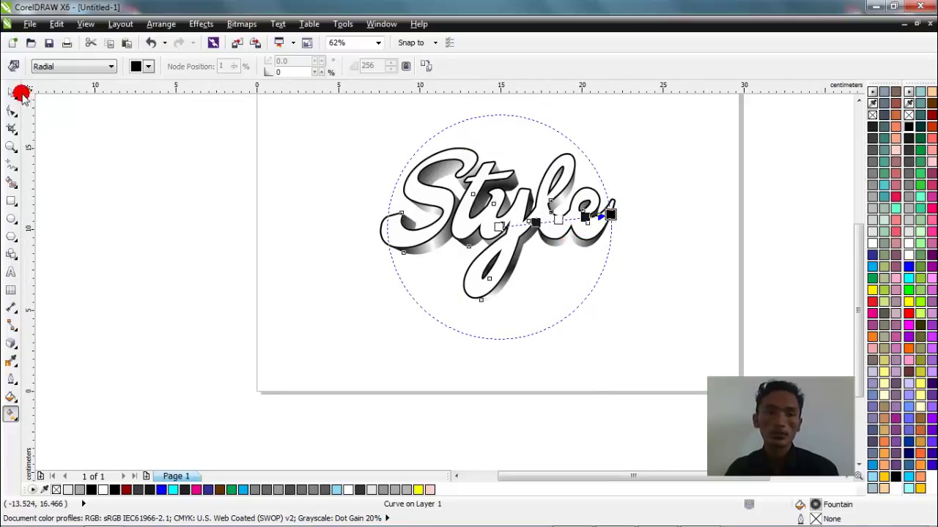
Fill the front "Style" text with 90% Black (#1A1A1A)
{"action": "left_click", "coordinate": [10, 92]}
{"action": "left_click", "coordinate": [430, 192]}
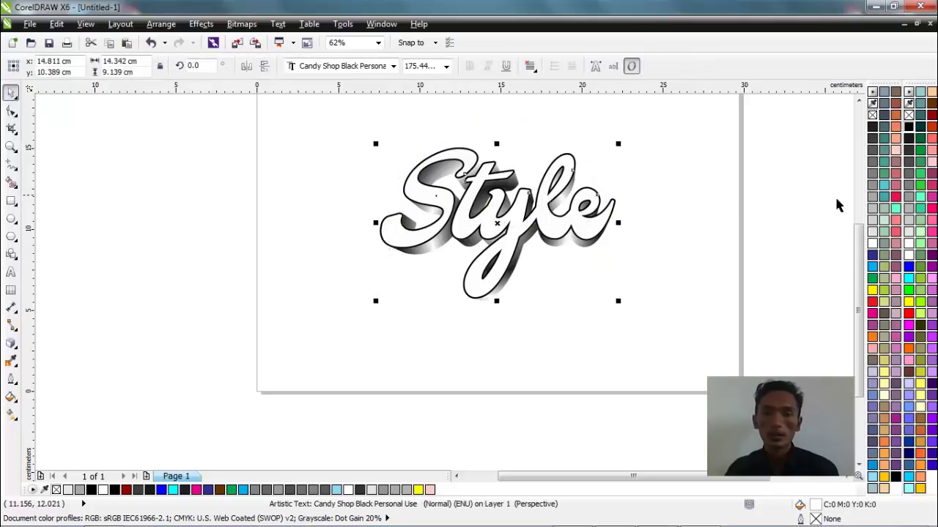
{"action": "left_click", "coordinate": [908, 139]}
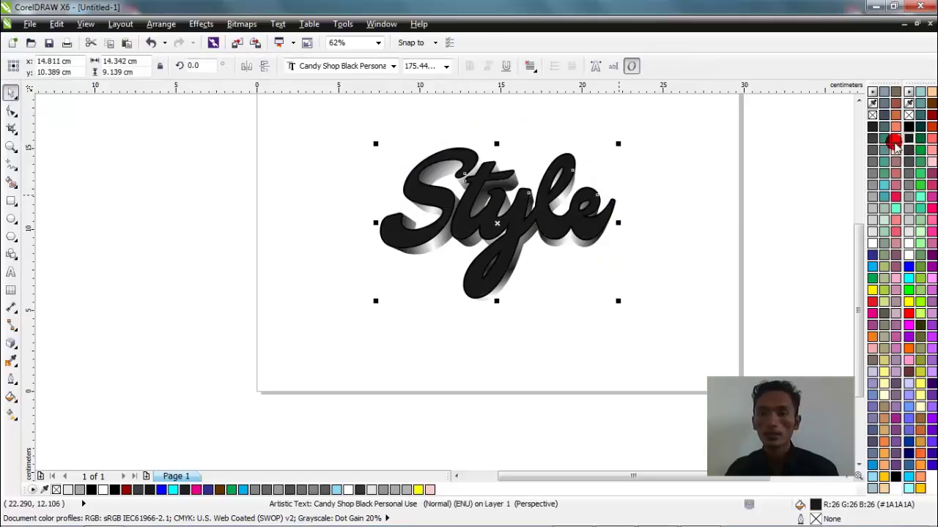
Apply a linear fountain fill to the front "Style" text, running vertically from 90% Black above to white below
{"action": "scroll", "coordinate": [486, 206], "scroll_direction": "up", "scroll_amount": 2}
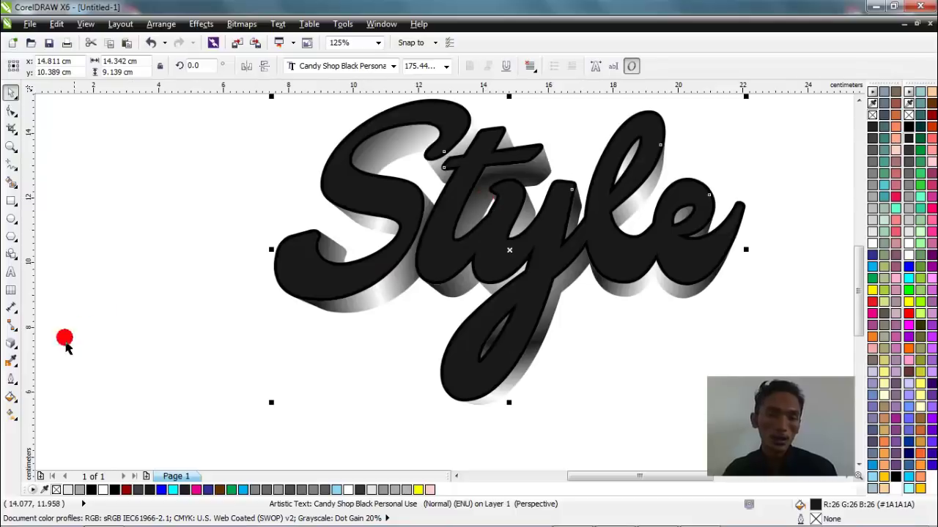
{"action": "left_click", "coordinate": [11, 416]}
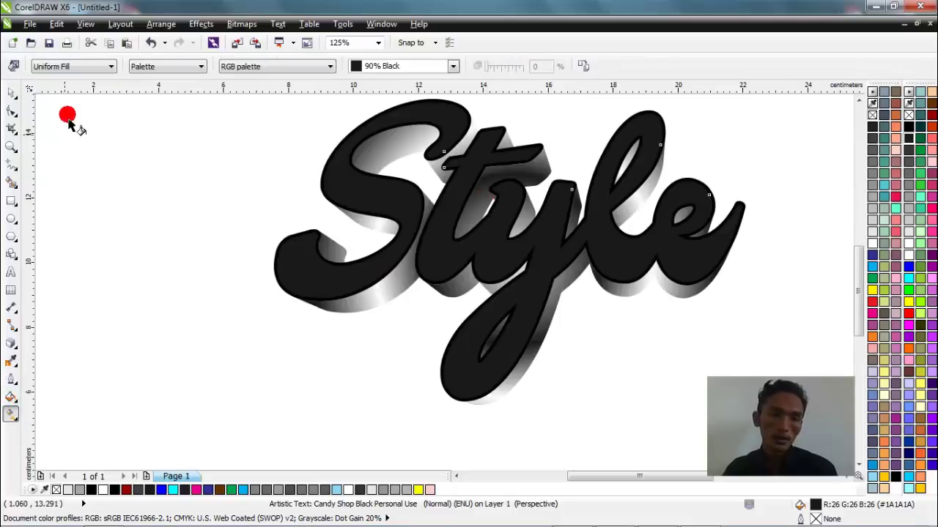
{"action": "left_click", "coordinate": [73, 68]}
{"action": "left_click", "coordinate": [46, 97]}
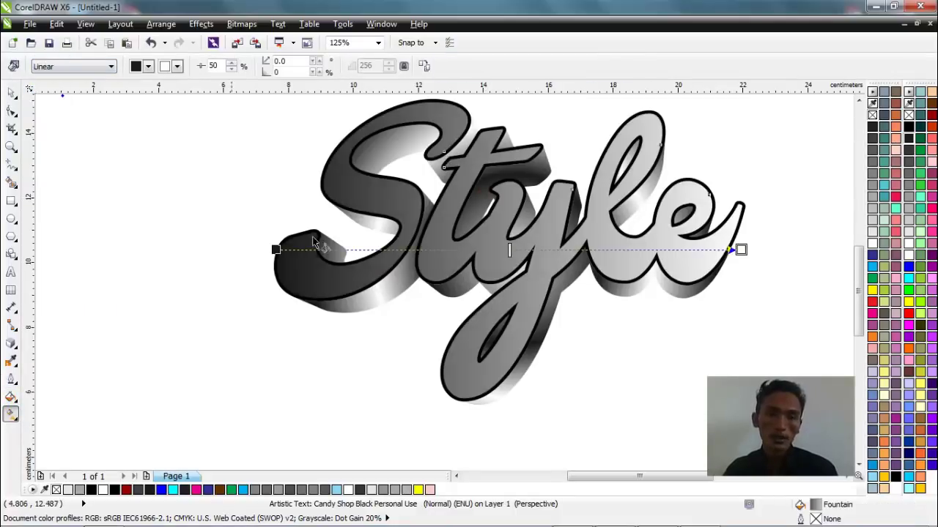
{"action": "left_click_drag", "start_coordinate": [741, 250], "coordinate": [489, 444]}
{"action": "left_click_drag", "start_coordinate": [276, 249], "coordinate": [498, 127]}
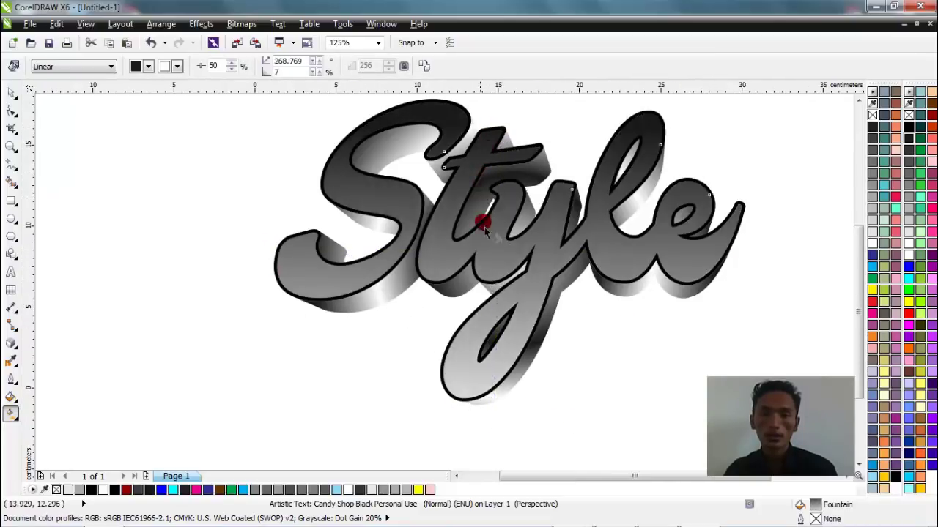
{"action": "scroll", "coordinate": [481, 192], "scroll_direction": "down", "scroll_amount": 1}
{"action": "left_click_drag", "start_coordinate": [491, 319], "coordinate": [488, 287]}
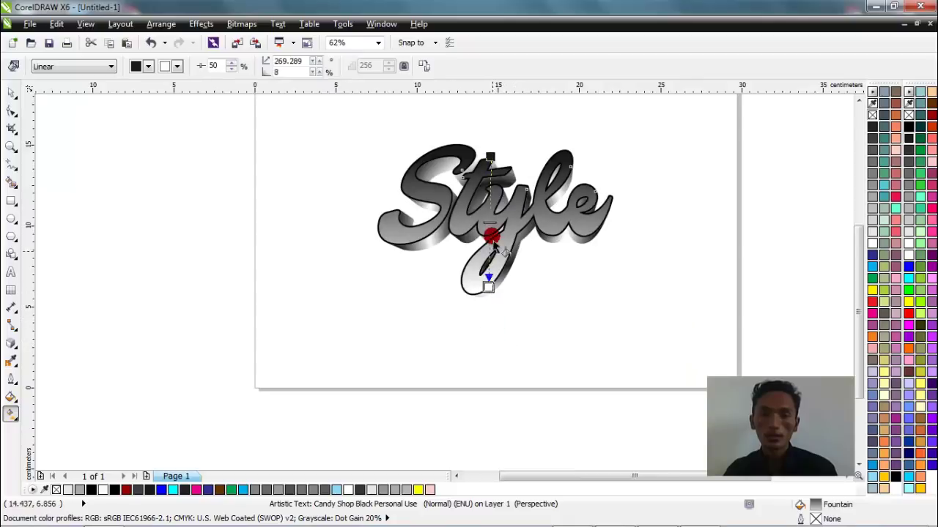
{"action": "left_click_drag", "start_coordinate": [498, 148], "coordinate": [491, 138]}
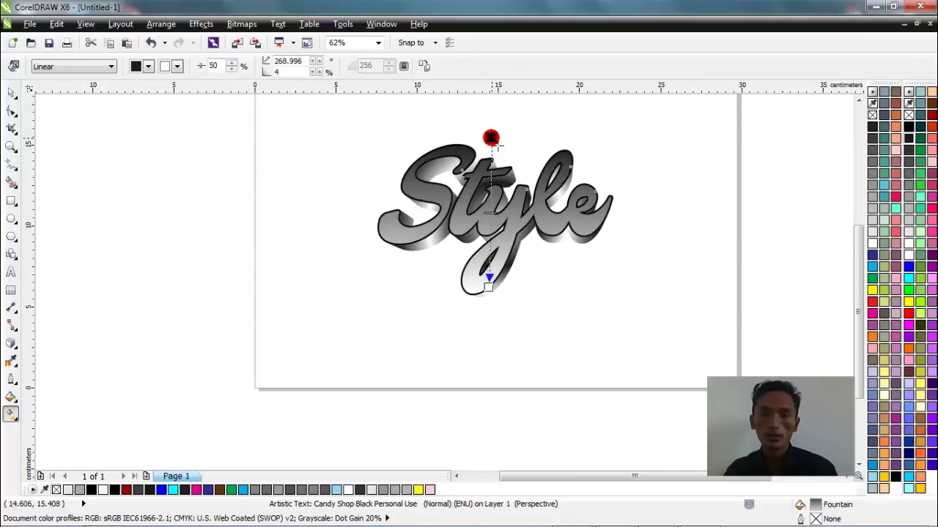
{"action": "left_click", "coordinate": [8, 88]}
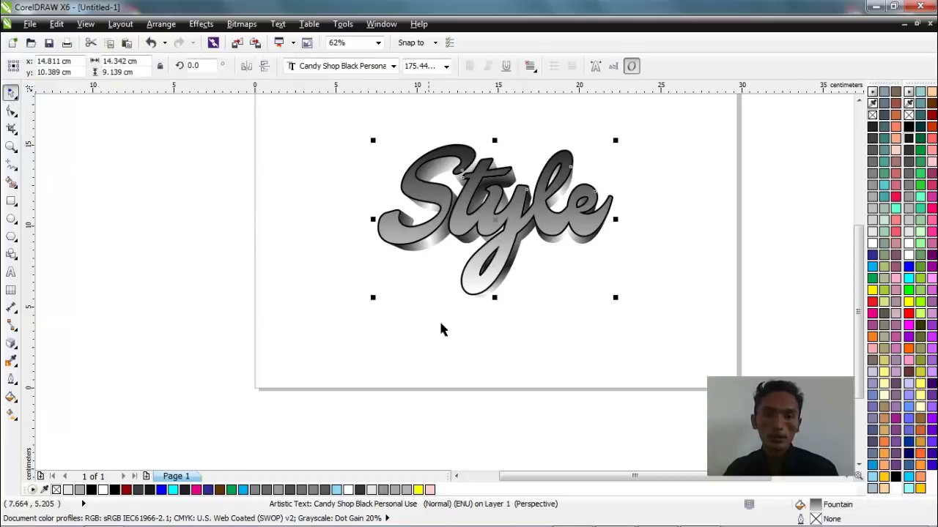
{"action": "scroll", "coordinate": [523, 320], "scroll_direction": "up", "scroll_amount": 2}
{"action": "left_click", "coordinate": [88, 268]}
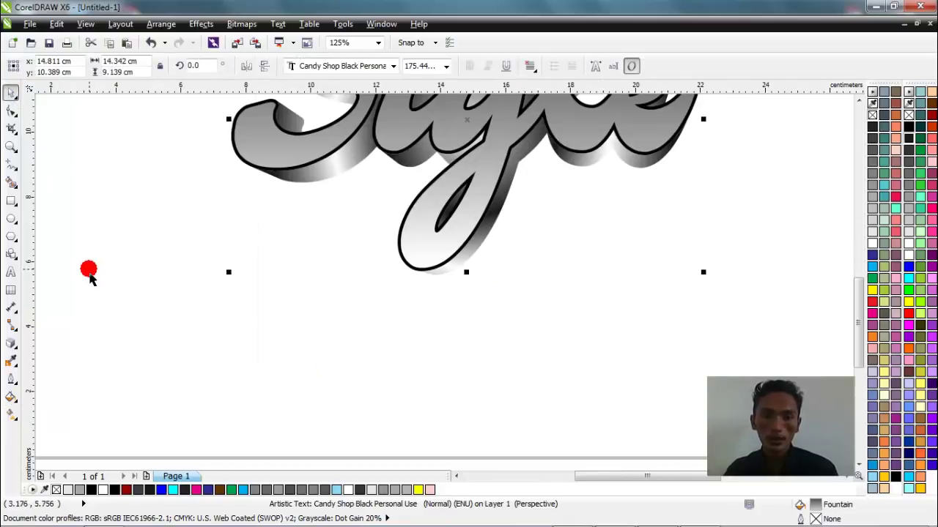
{"action": "left_click", "coordinate": [455, 257]}
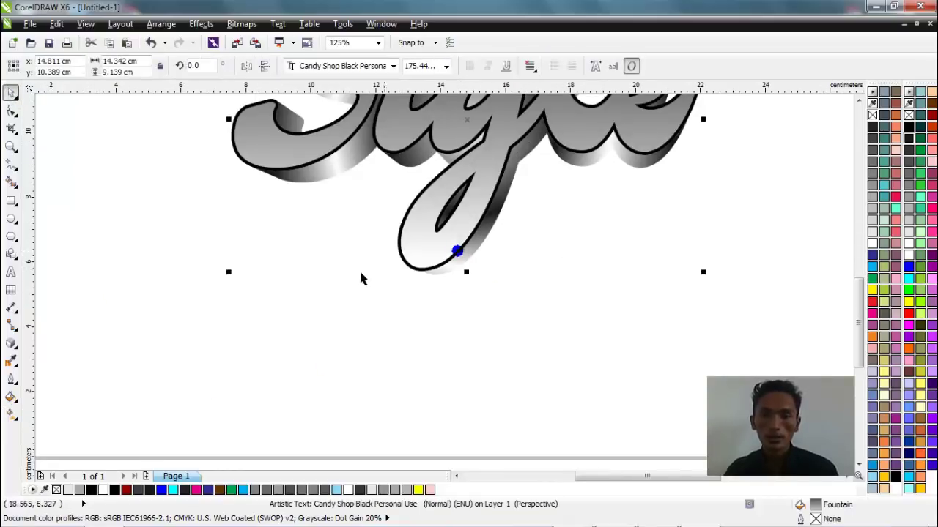
{"action": "scroll", "coordinate": [359, 269], "scroll_direction": "down", "scroll_amount": 2}
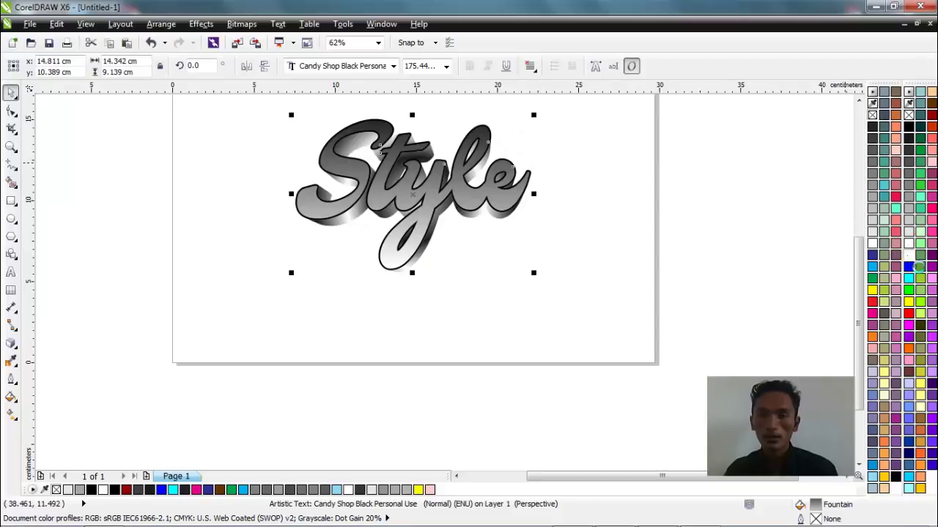
{"action": "left_click", "coordinate": [908, 256]}
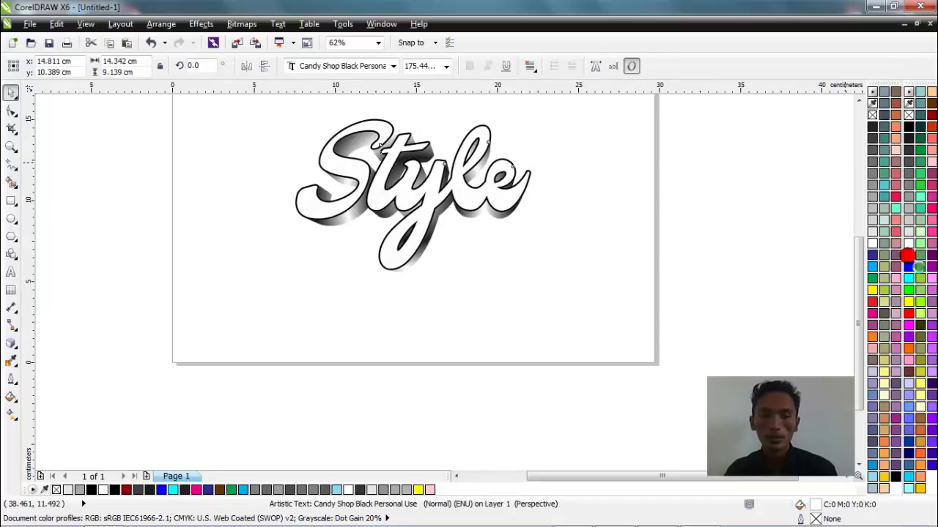
{"action": "key", "text": "ctrl+z"}
{"action": "left_click", "coordinate": [315, 282]}
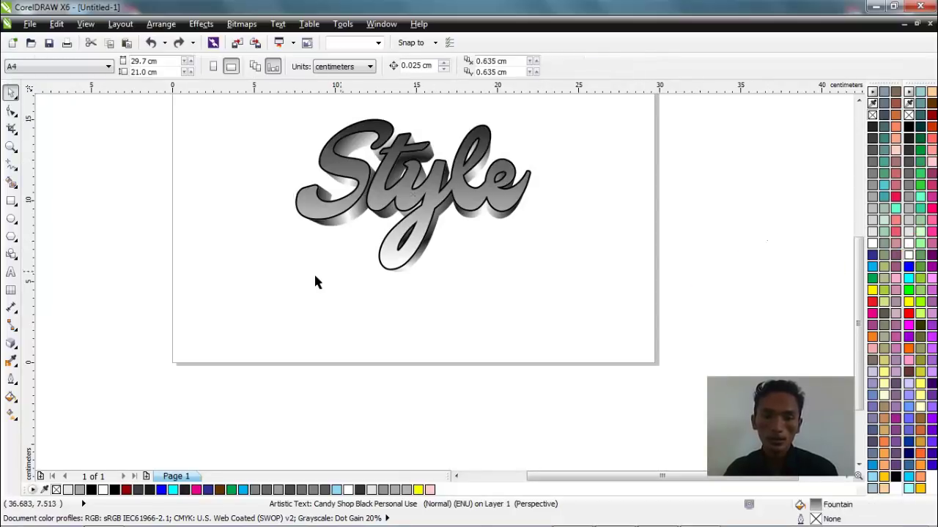
Select the black contour curve around the "Style" letters and fill it with white, keeping its original position
{"action": "scroll", "coordinate": [317, 278], "scroll_direction": "up", "scroll_amount": 1}
{"action": "scroll", "coordinate": [498, 266], "scroll_direction": "up", "scroll_amount": 1}
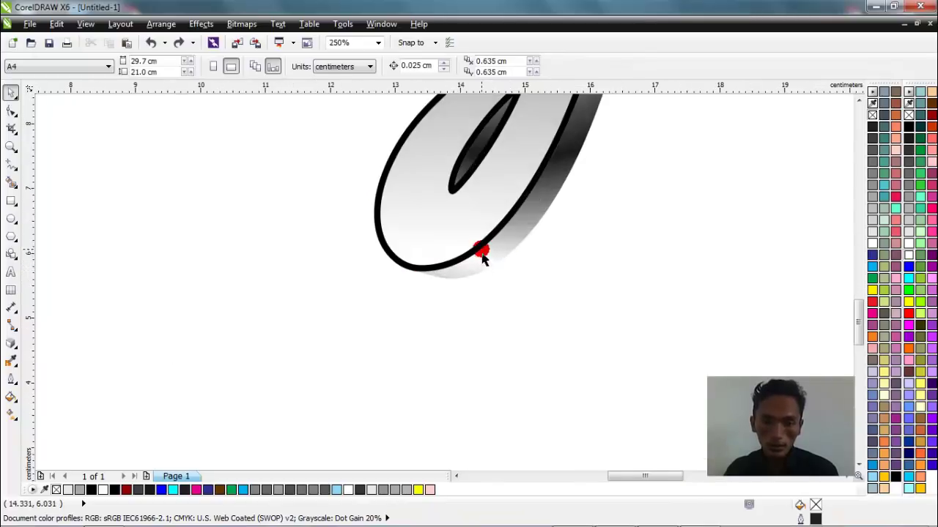
{"action": "left_click_drag", "start_coordinate": [480, 249], "coordinate": [494, 343]}
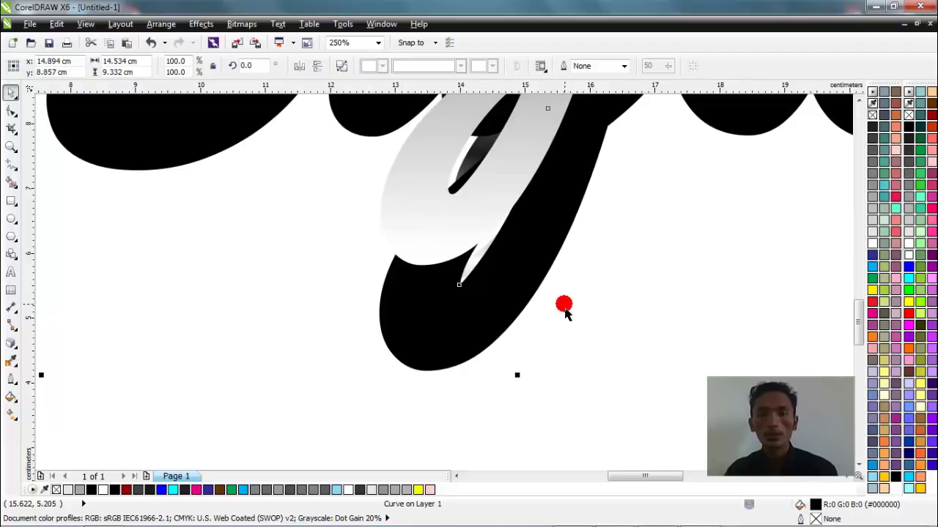
{"action": "key", "text": "ctrl+z"}
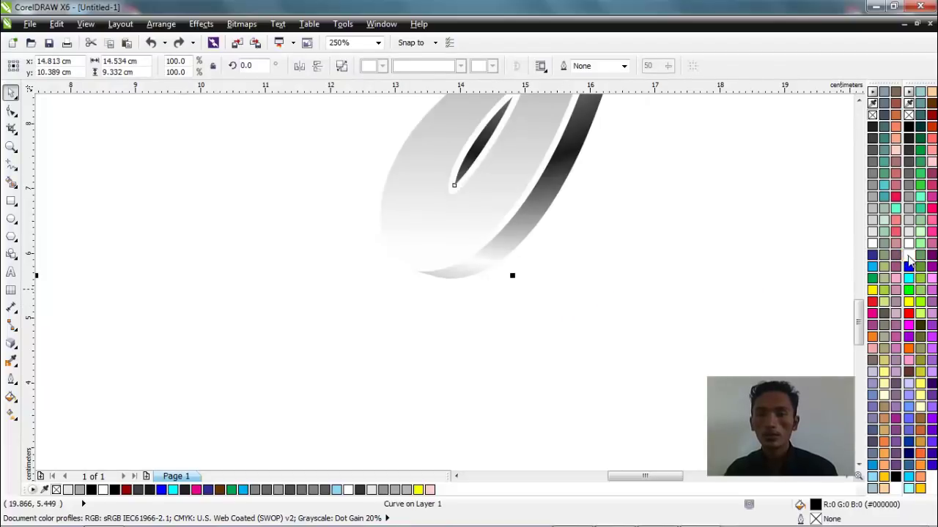
{"action": "scroll", "coordinate": [464, 308], "scroll_direction": "down", "scroll_amount": 3}
{"action": "left_click", "coordinate": [443, 297]}
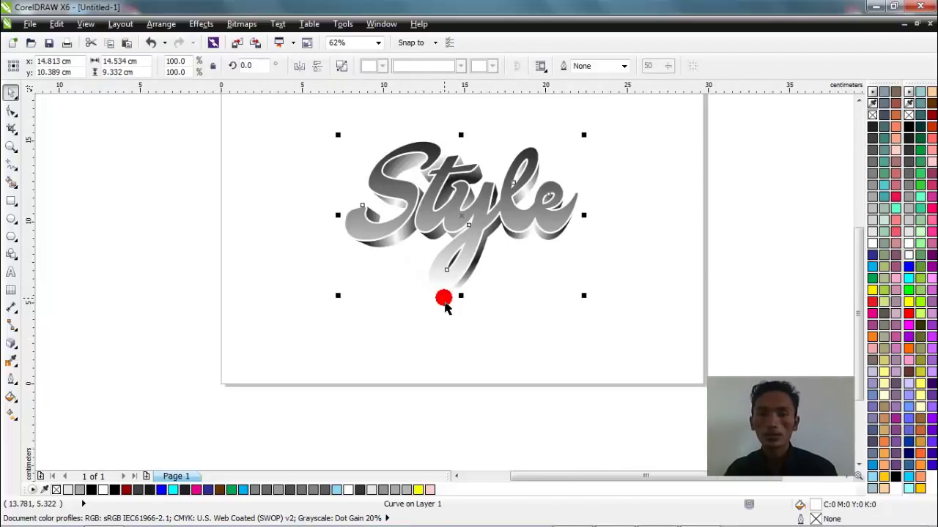
Try black, #E6E6E6 and white fills on the contour curve, then settle on light gray #CCCCCC
{"action": "right_click", "coordinate": [908, 127]}
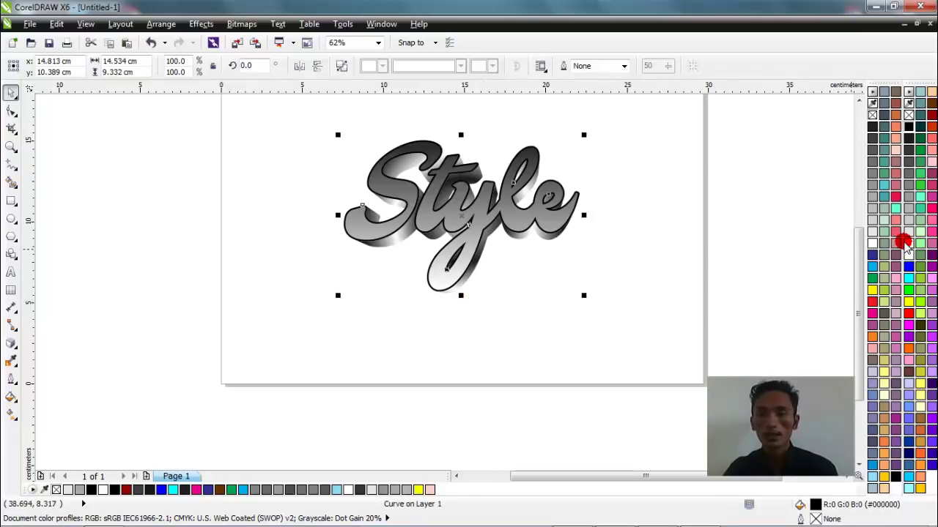
{"action": "right_click", "coordinate": [906, 230]}
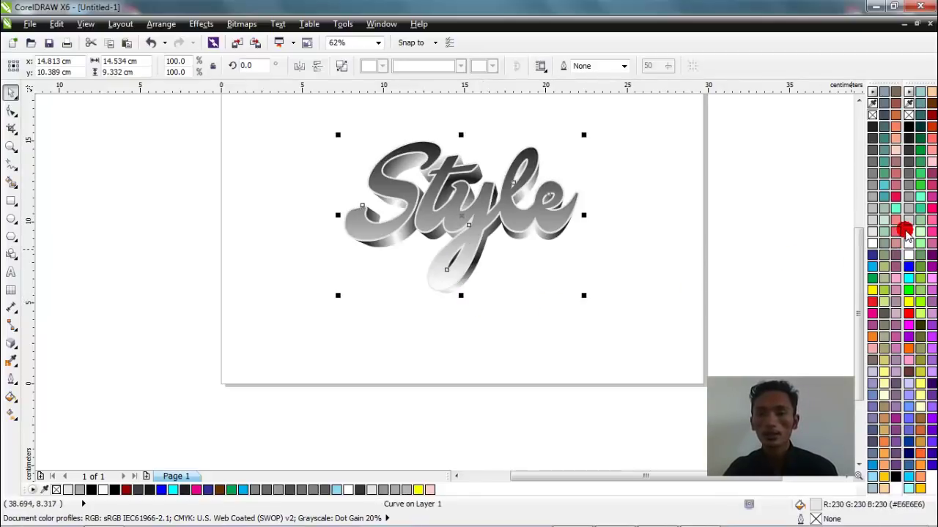
{"action": "right_click", "coordinate": [906, 244]}
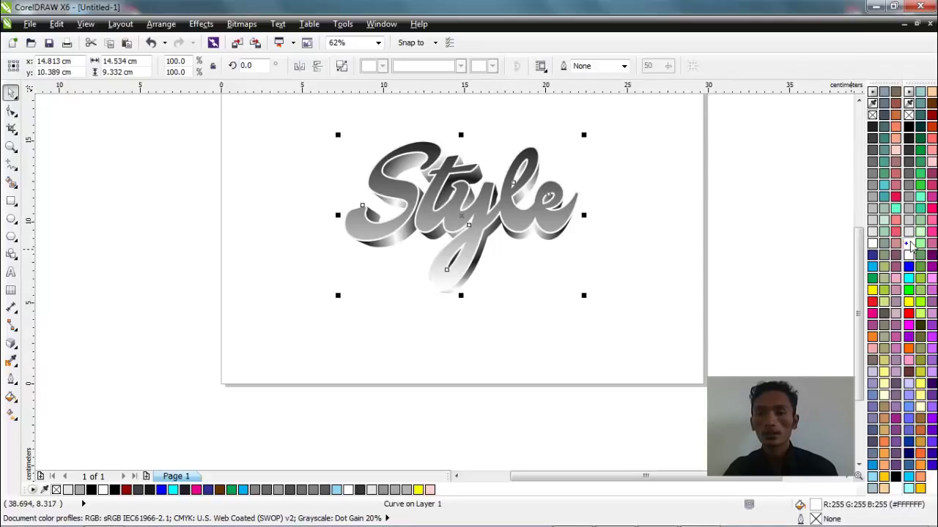
{"action": "right_click", "coordinate": [908, 231]}
{"action": "right_click", "coordinate": [907, 219]}
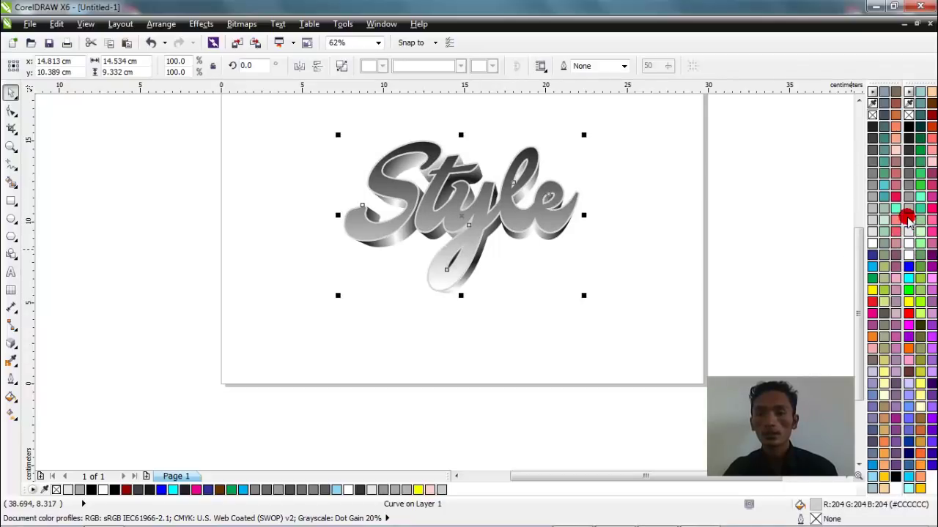
{"action": "left_click", "coordinate": [100, 151]}
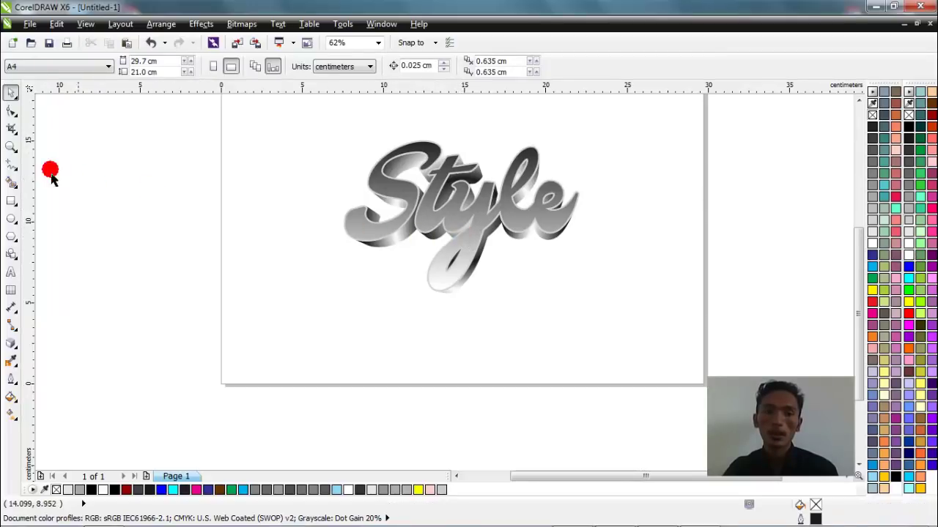
Draw a page-centred rectangle around the "Style" lettering and scale it to about 29.8 × 14.8 cm
{"action": "left_click", "coordinate": [11, 199]}
{"action": "left_click_drag", "start_coordinate": [253, 100], "coordinate": [714, 334]}
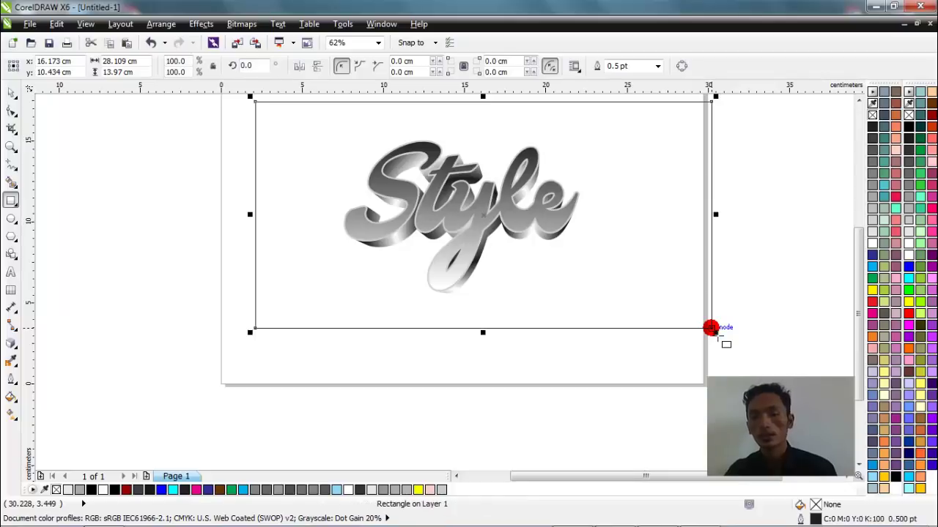
{"action": "key", "text": "p"}
{"action": "key", "text": "space"}
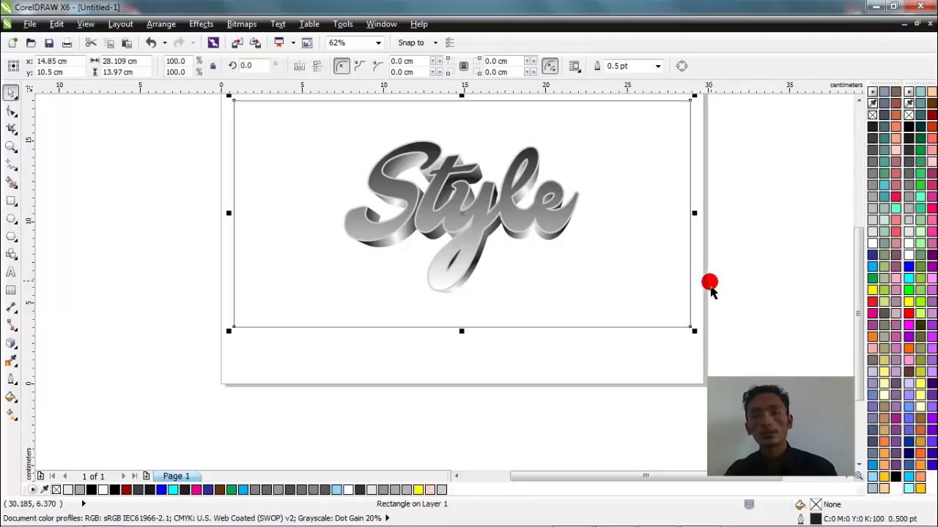
{"action": "left_click_drag", "start_coordinate": [694, 332], "coordinate": [707, 343]}
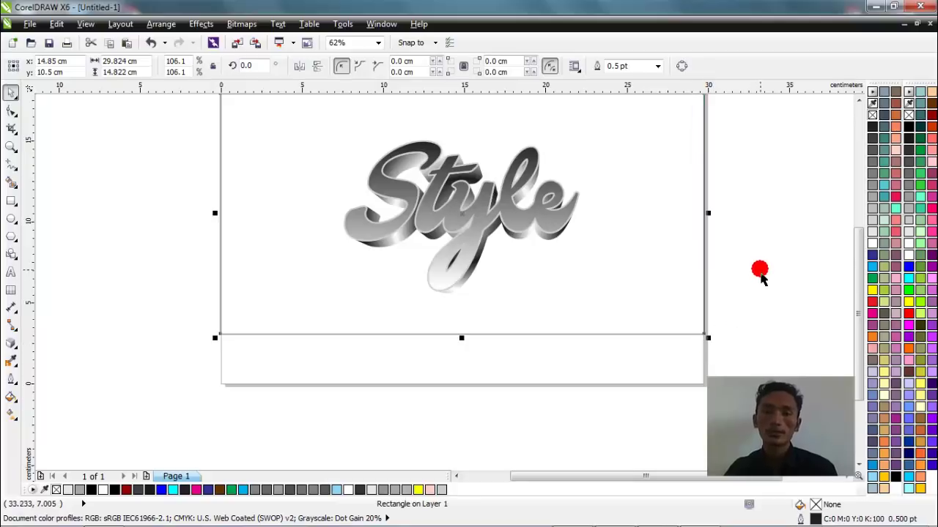
Fill the background rectangle with black and remove its outline
{"action": "left_click", "coordinate": [908, 130]}
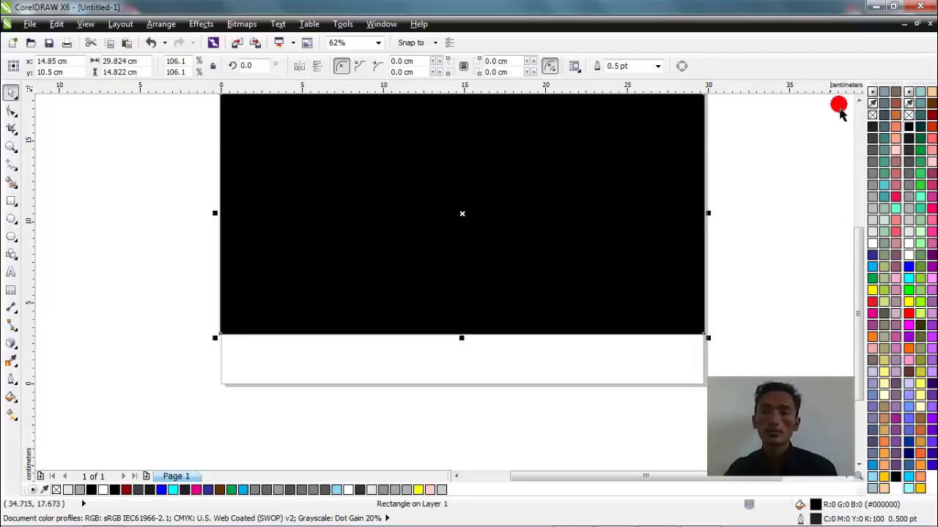
{"action": "right_click", "coordinate": [872, 116]}
{"action": "scroll", "coordinate": [701, 115], "scroll_direction": "down", "scroll_amount": 2}
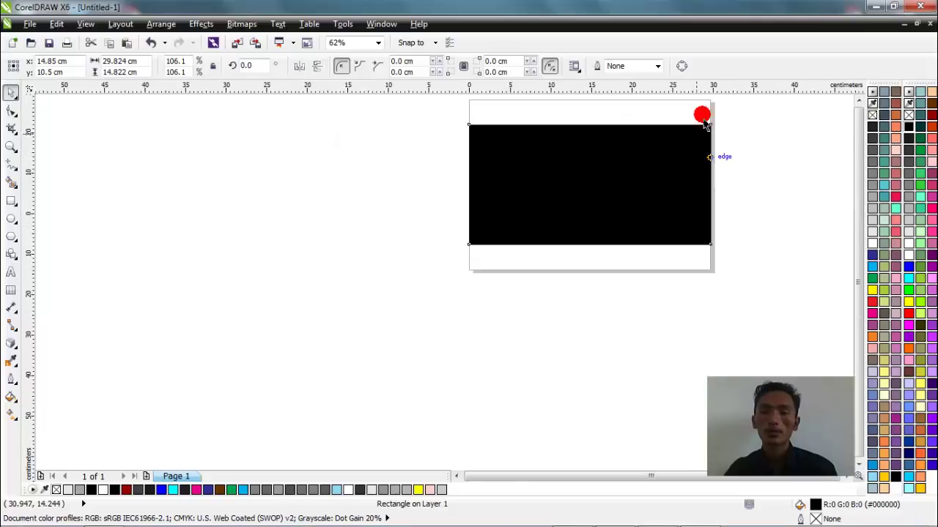
Apply a radial fountain fill to the background rectangle, white in the centre to black outside, and adjust its radius to reach near the sides
{"action": "left_click", "coordinate": [11, 413]}
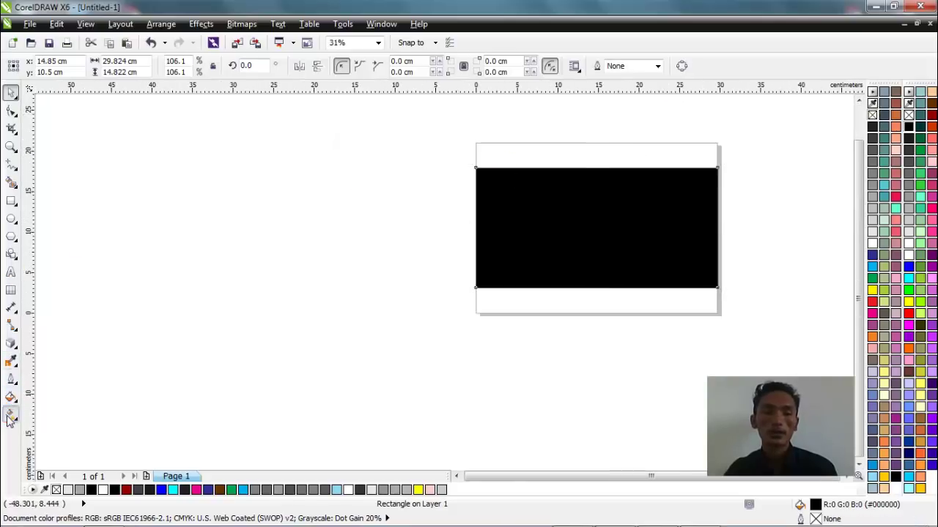
{"action": "left_click", "coordinate": [79, 67]}
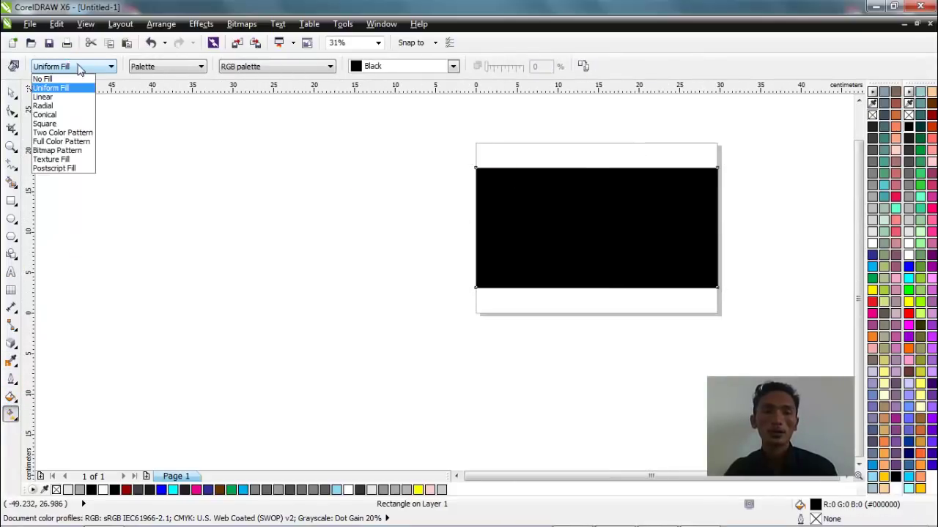
{"action": "left_click", "coordinate": [77, 97]}
{"action": "left_click", "coordinate": [49, 66]}
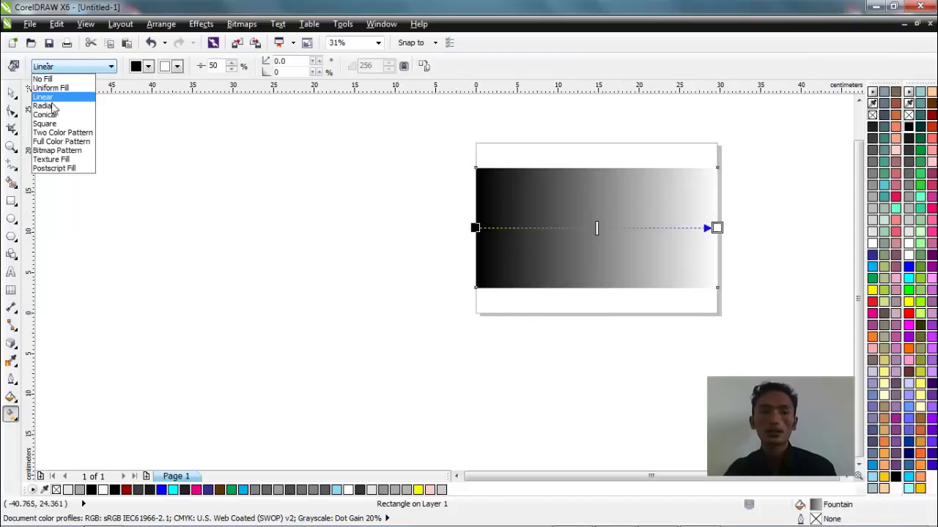
{"action": "left_click", "coordinate": [50, 107]}
{"action": "left_click_drag", "start_coordinate": [652, 231], "coordinate": [676, 234]}
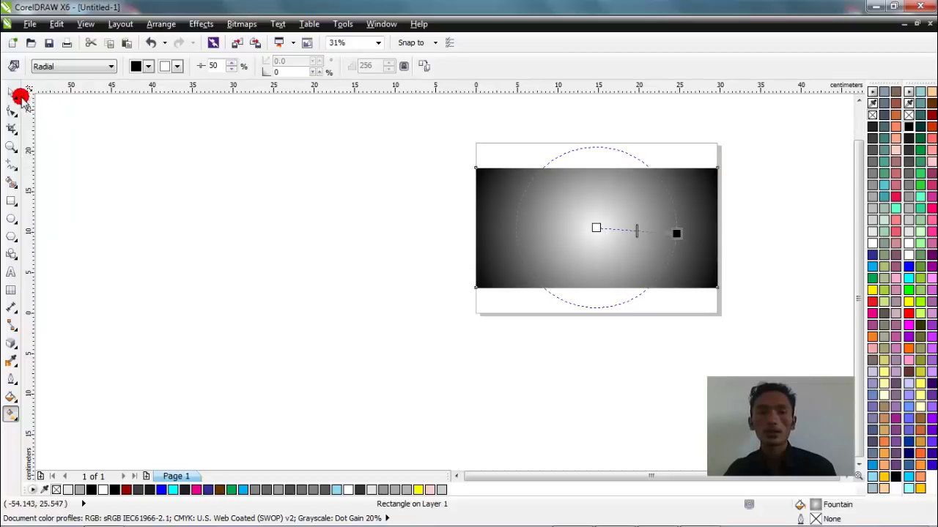
{"action": "left_click", "coordinate": [13, 93]}
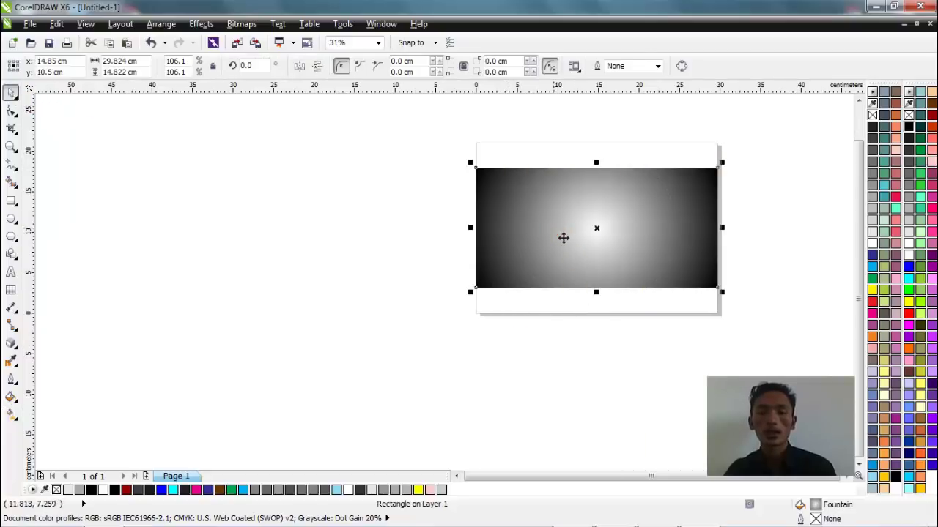
{"action": "right_click", "coordinate": [554, 228]}
{"action": "mouse_move", "coordinate": [614, 205]}
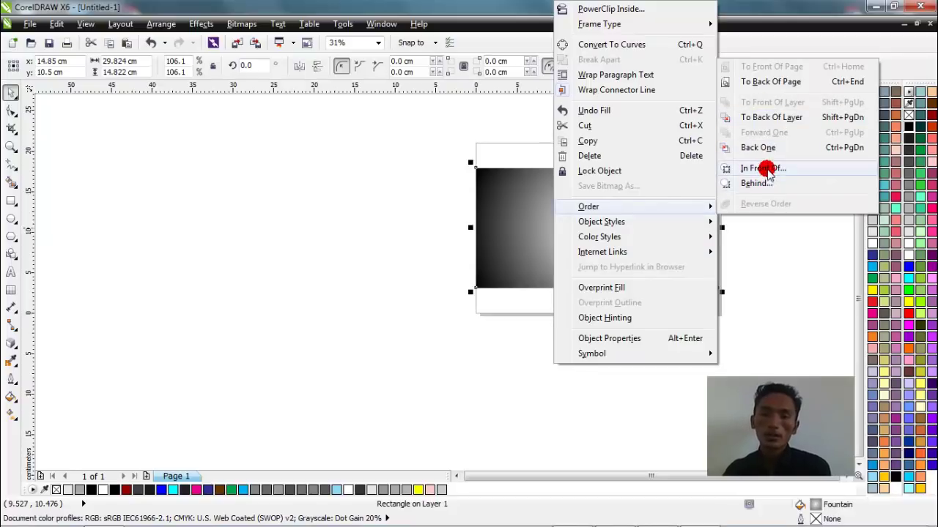
{"action": "left_click", "coordinate": [762, 168]}
{"action": "left_click", "coordinate": [762, 265]}
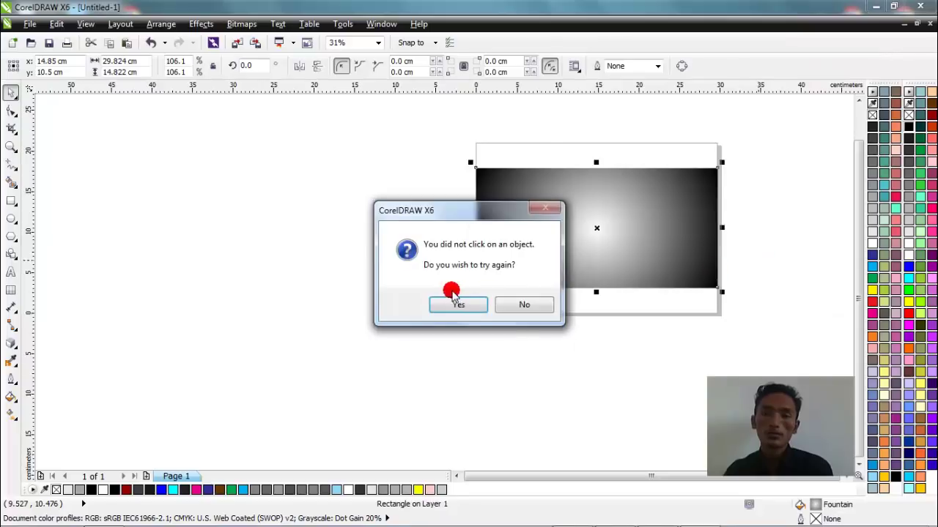
{"action": "left_click", "coordinate": [512, 306]}
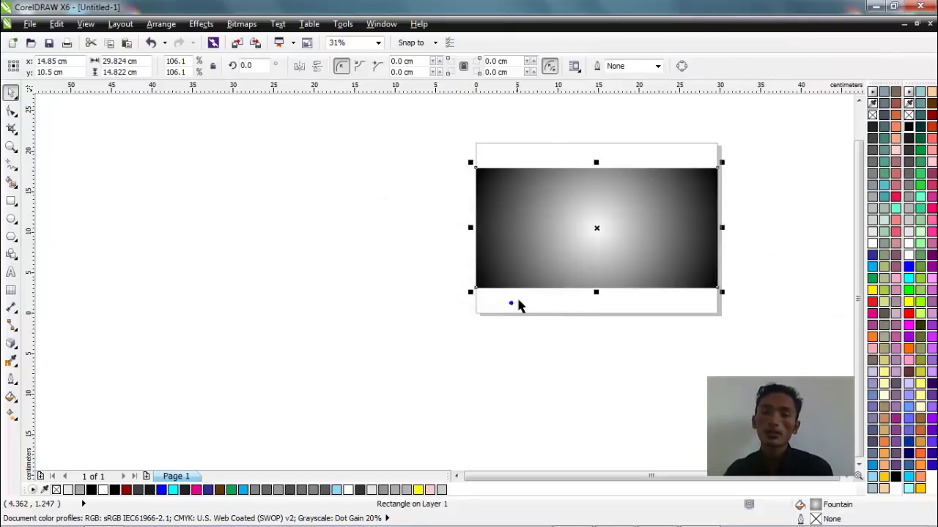
Send the background rectangle to the back of the layer, behind the "Style" lettering, and deselect it
{"action": "right_click", "coordinate": [550, 242]}
{"action": "left_click", "coordinate": [670, 206]}
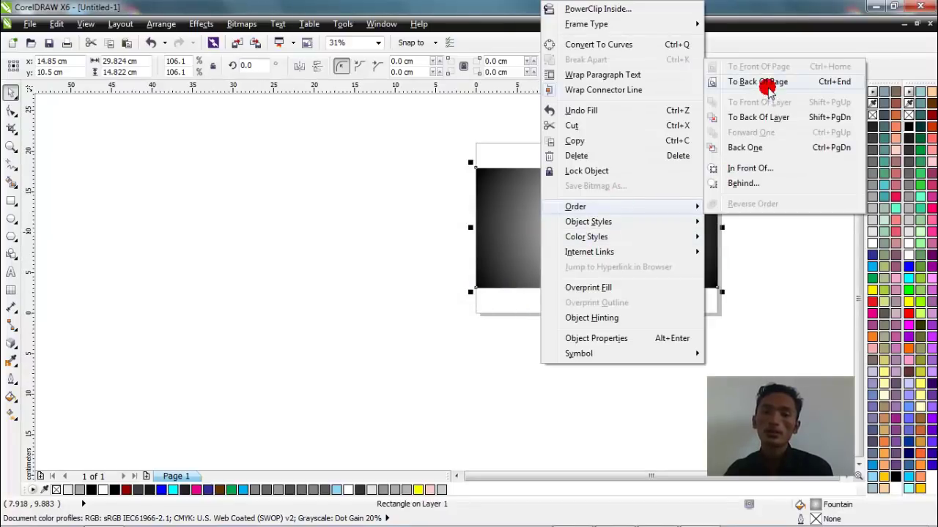
{"action": "left_click", "coordinate": [751, 132]}
{"action": "left_click", "coordinate": [759, 117]}
{"action": "left_click", "coordinate": [736, 201]}
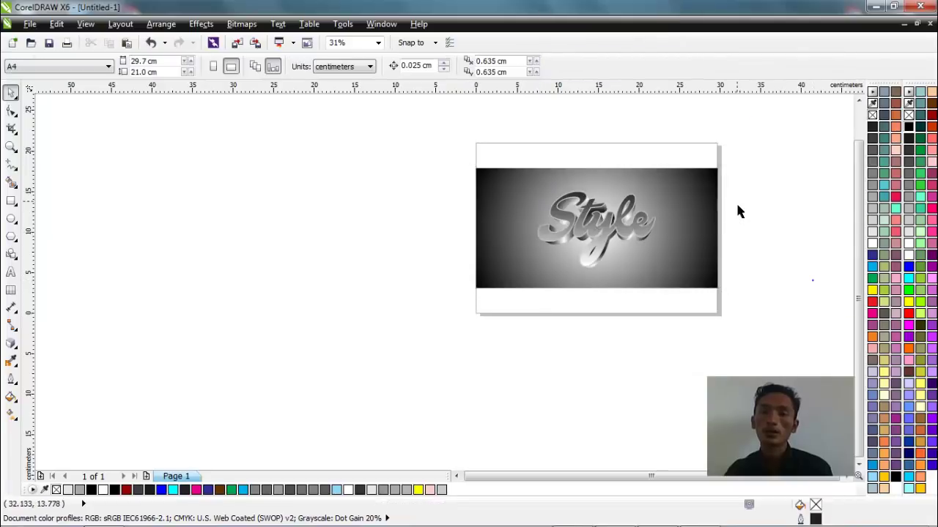
Select the extruded side curve of the lettering and recolour the dark stops of its radial fountain fill with black
{"action": "scroll", "coordinate": [735, 201], "scroll_direction": "up", "scroll_amount": 1}
{"action": "scroll", "coordinate": [379, 205], "scroll_direction": "up", "scroll_amount": 1}
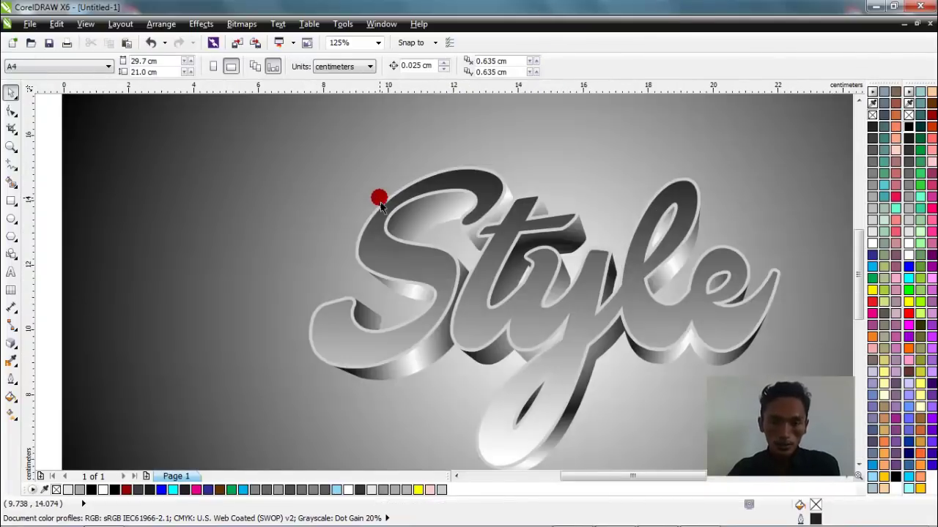
{"action": "scroll", "coordinate": [379, 206], "scroll_direction": "down", "scroll_amount": 1}
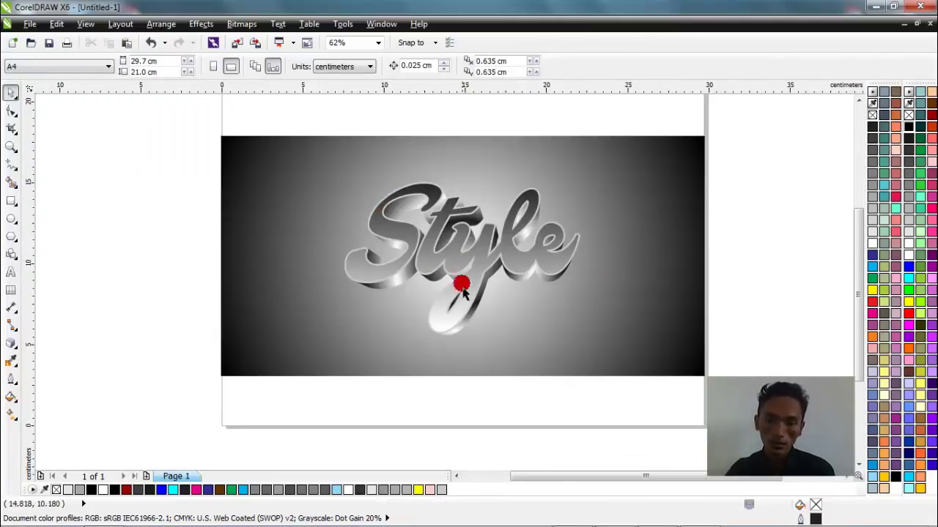
{"action": "scroll", "coordinate": [473, 344], "scroll_direction": "up", "scroll_amount": 1}
{"action": "left_click", "coordinate": [479, 317]}
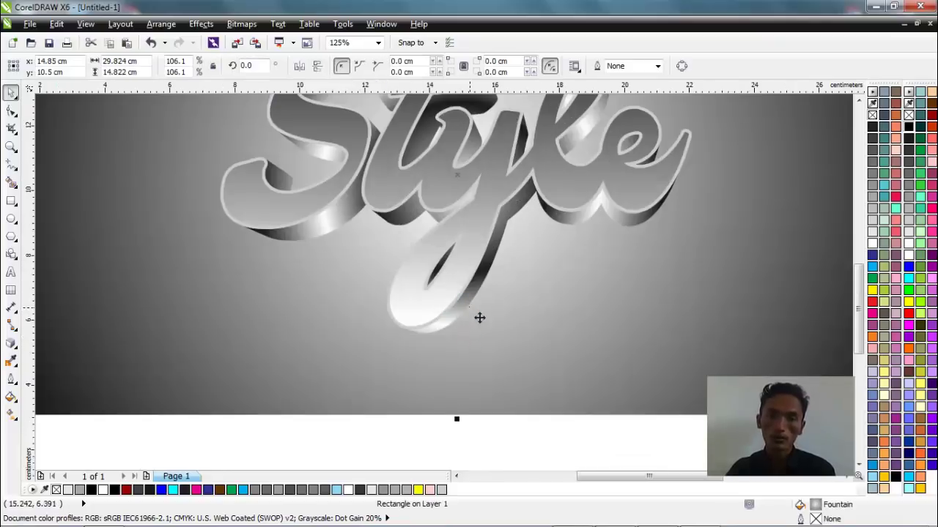
{"action": "left_click", "coordinate": [470, 310]}
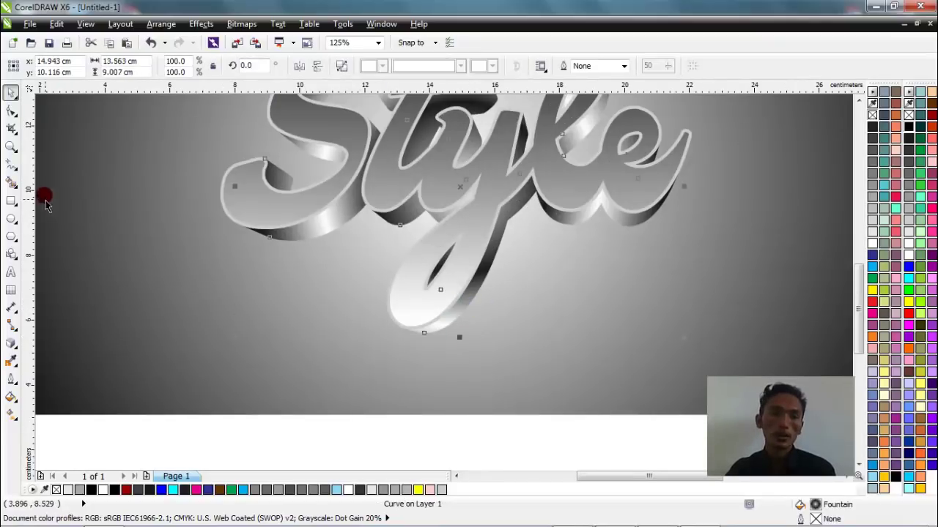
{"action": "left_click", "coordinate": [11, 411]}
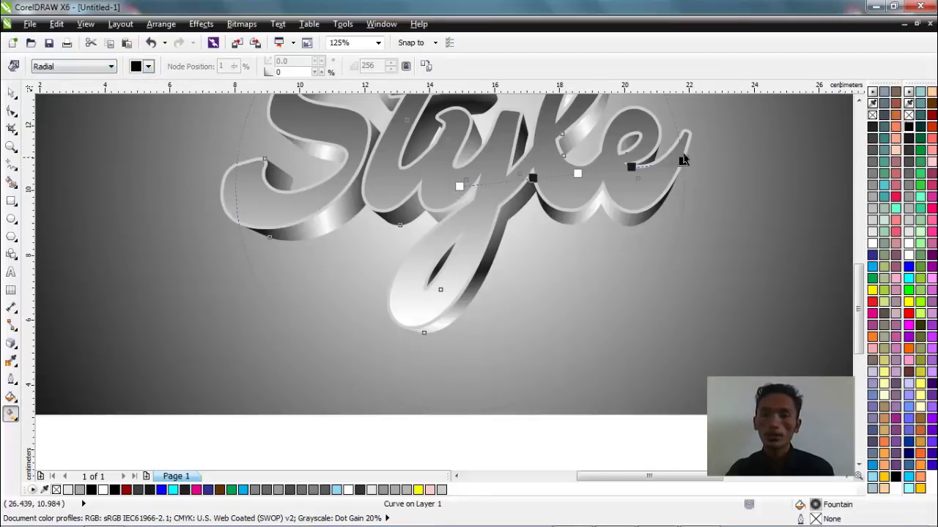
{"action": "left_click_drag", "start_coordinate": [683, 160], "coordinate": [535, 176]}
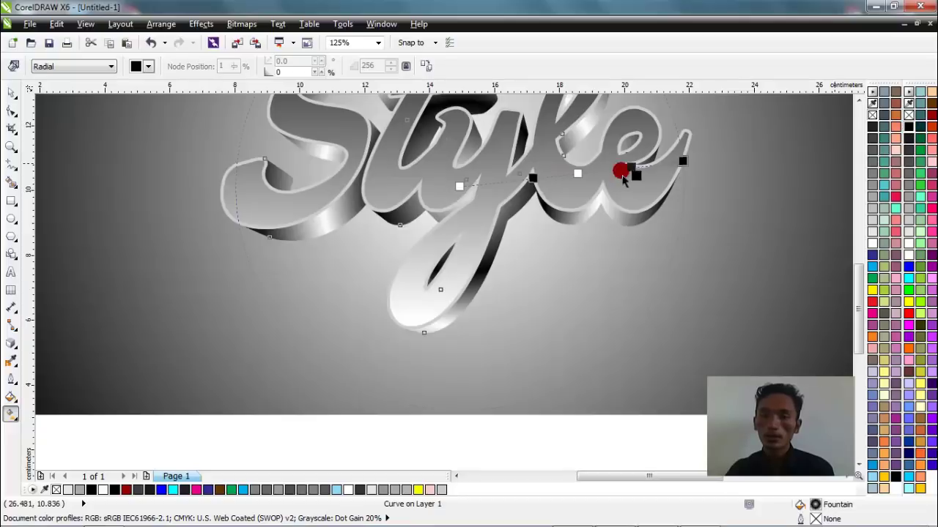
{"action": "left_click_drag", "start_coordinate": [634, 178], "coordinate": [527, 192]}
Soften the dark stops in the extruded side's radial fill to a dark gray and finish the fill editing
{"action": "scroll", "coordinate": [575, 184], "scroll_direction": "down", "scroll_amount": 2}
{"action": "scroll", "coordinate": [535, 185], "scroll_direction": "up", "scroll_amount": 2}
{"action": "scroll", "coordinate": [465, 262], "scroll_direction": "down", "scroll_amount": 2}
{"action": "scroll", "coordinate": [528, 192], "scroll_direction": "up", "scroll_amount": 2}
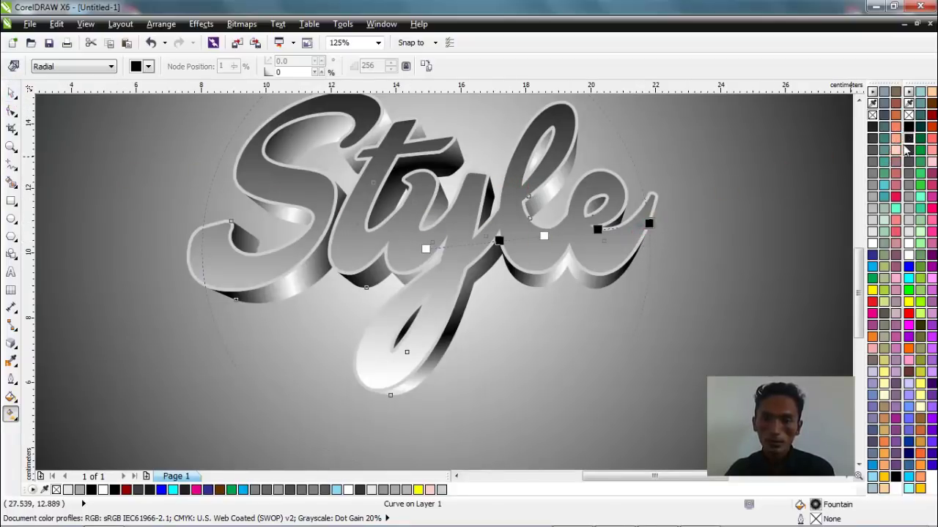
{"action": "left_click", "coordinate": [500, 241]}
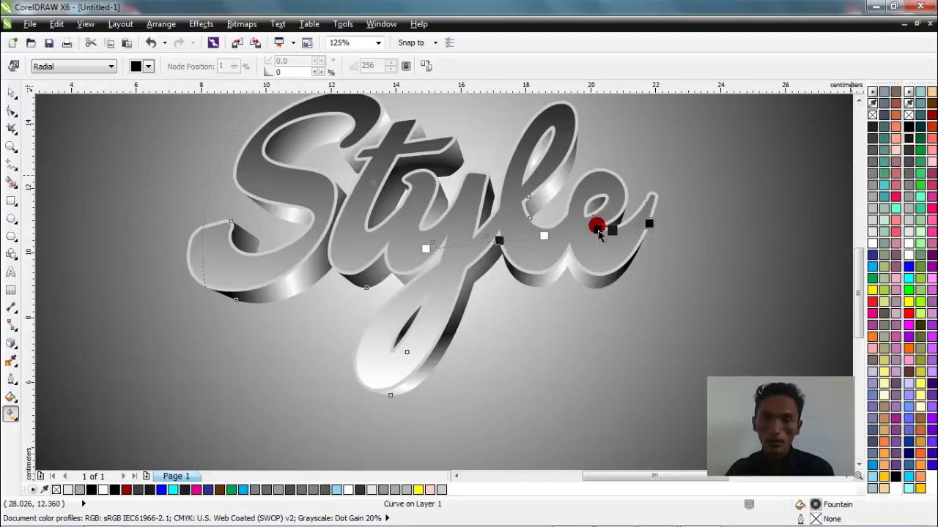
{"action": "left_click", "coordinate": [11, 93]}
{"action": "left_click", "coordinate": [11, 92]}
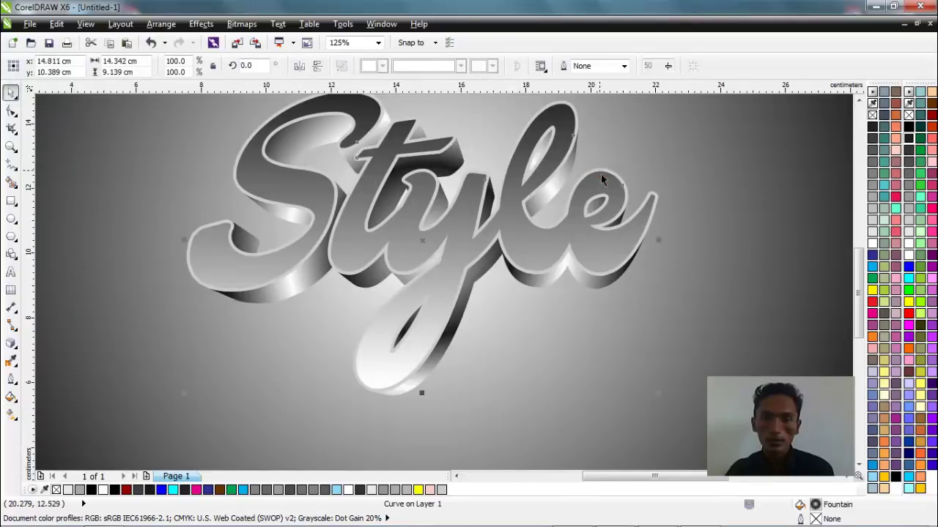
Select the front "Style" text, try a black outline and undo it, and fill the text with solid black instead
{"action": "left_click", "coordinate": [598, 170]}
{"action": "right_click", "coordinate": [901, 126]}
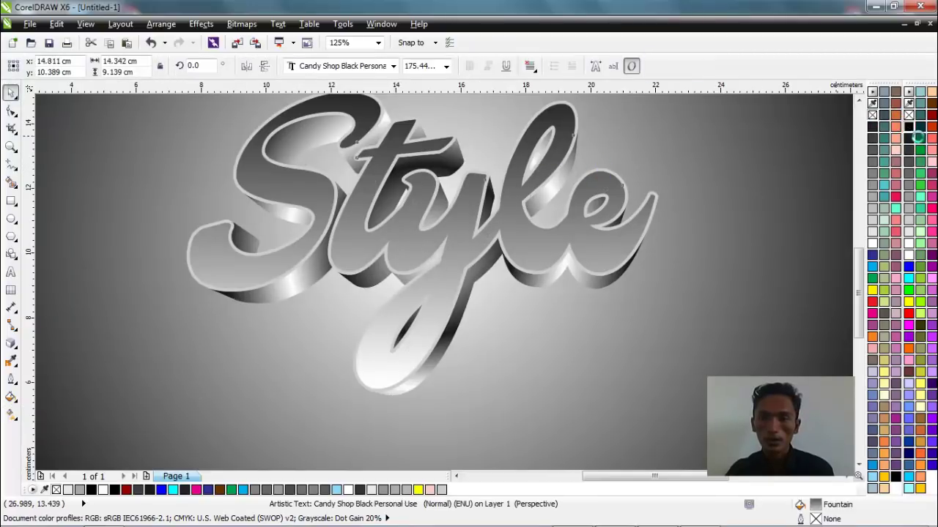
{"action": "right_click", "coordinate": [908, 128]}
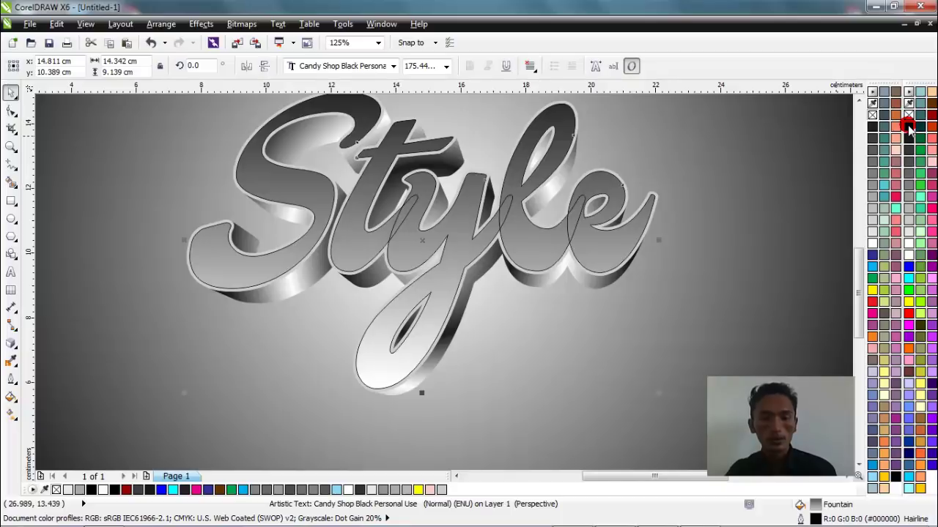
{"action": "key", "text": "ctrl+z"}
{"action": "left_click", "coordinate": [908, 127]}
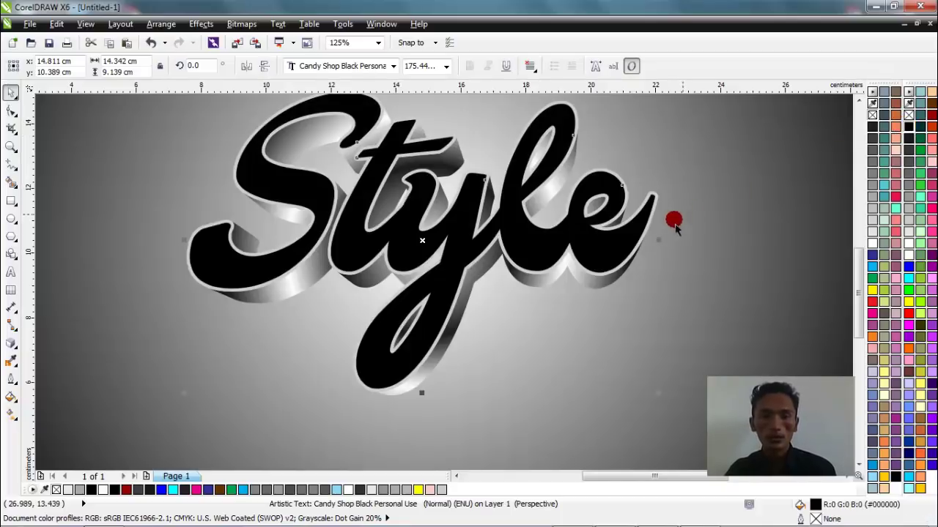
{"action": "scroll", "coordinate": [557, 269], "scroll_direction": "down", "scroll_amount": 1}
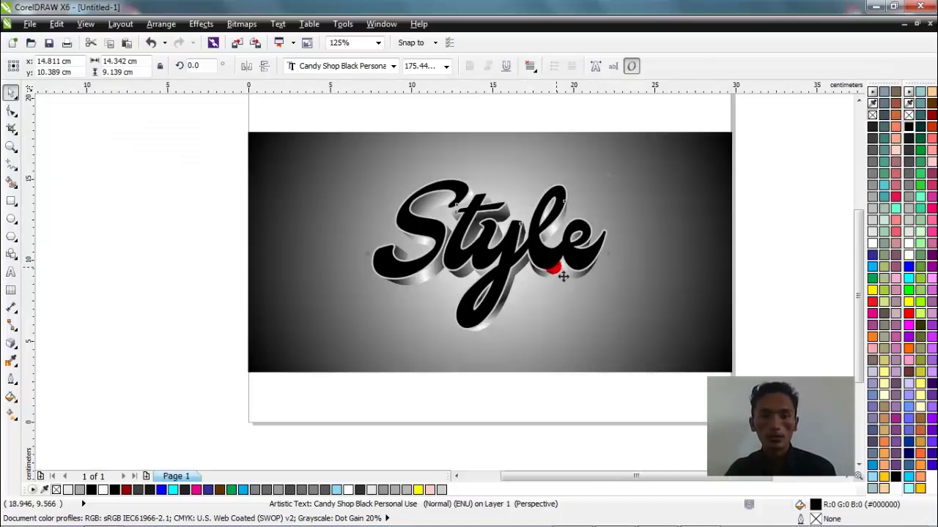
{"action": "left_click", "coordinate": [130, 270]}
Try a white fill on the contour curve around the "Style" letters
{"action": "scroll", "coordinate": [583, 272], "scroll_direction": "up", "scroll_amount": 1}
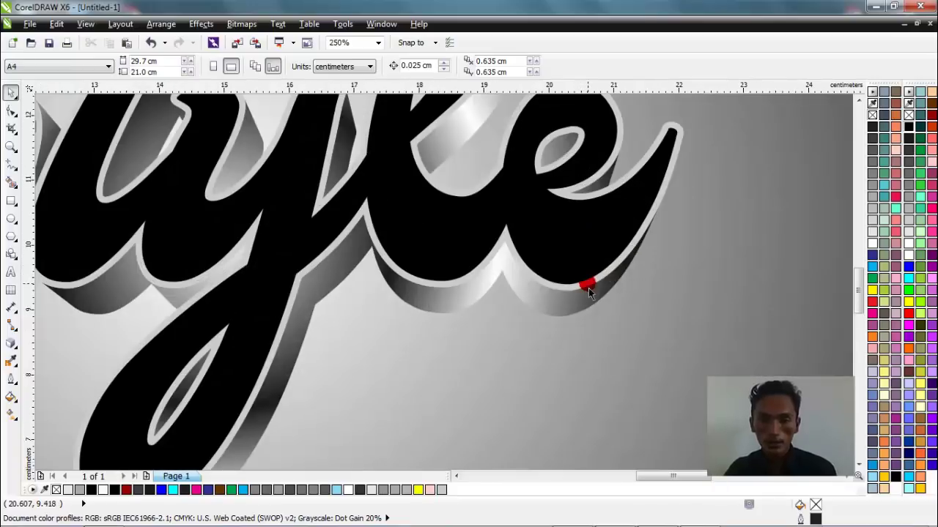
{"action": "left_click", "coordinate": [588, 288]}
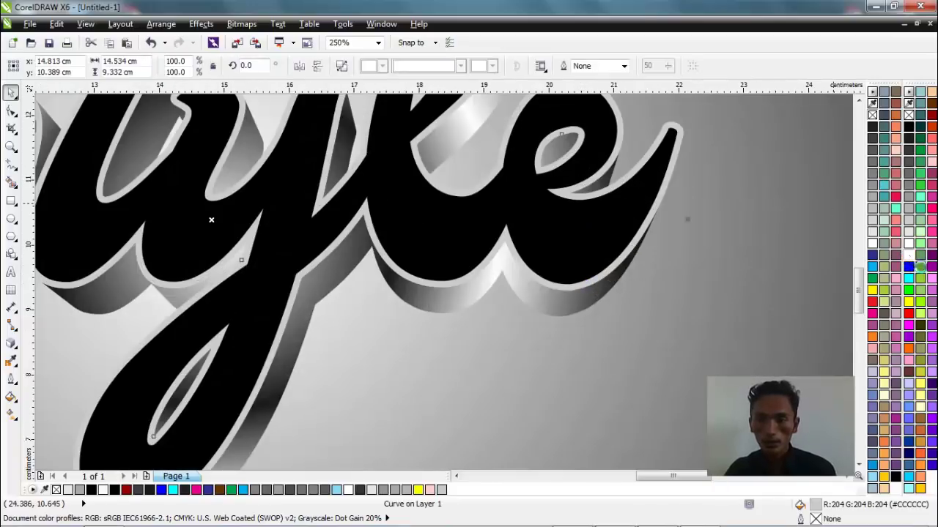
{"action": "left_click", "coordinate": [909, 256]}
{"action": "scroll", "coordinate": [375, 270], "scroll_direction": "down", "scroll_amount": 2}
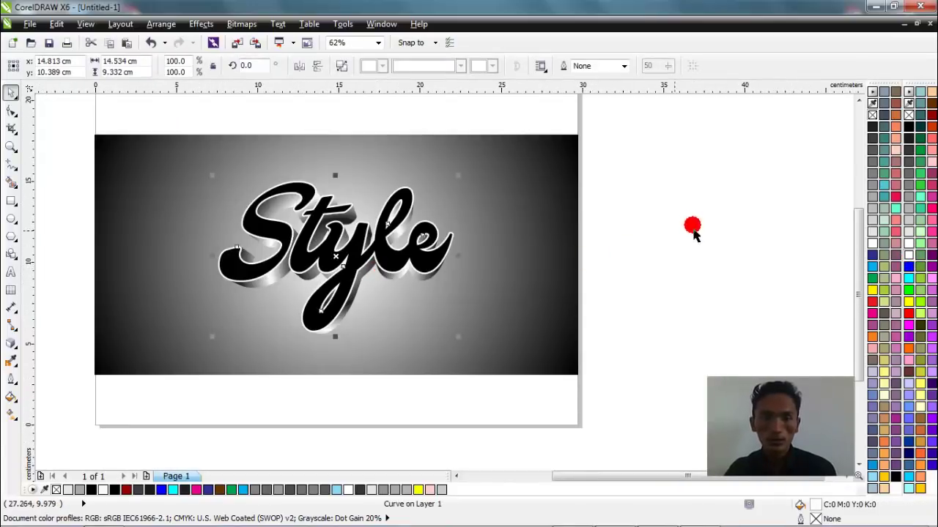
{"action": "left_click", "coordinate": [672, 204]}
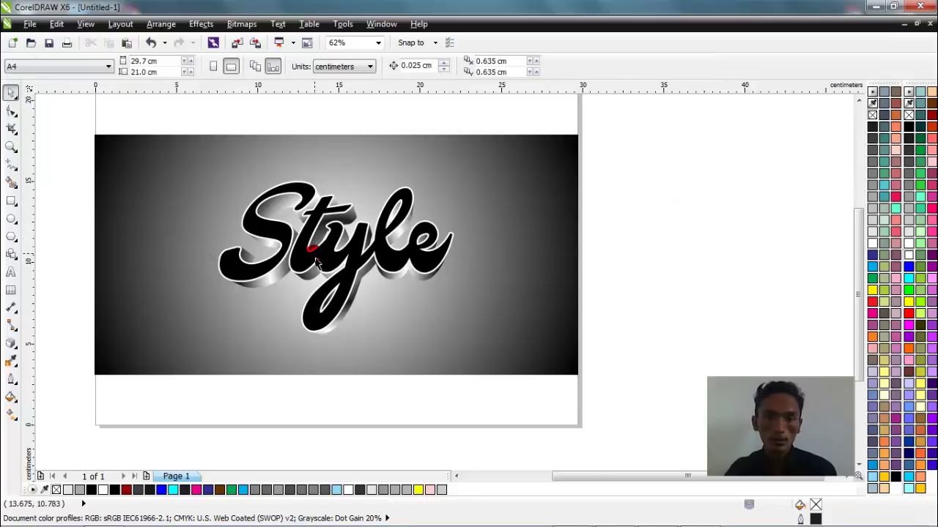
Select the contour curve around the "Style" letters and fill it with black
{"action": "scroll", "coordinate": [317, 262], "scroll_direction": "up", "scroll_amount": 1}
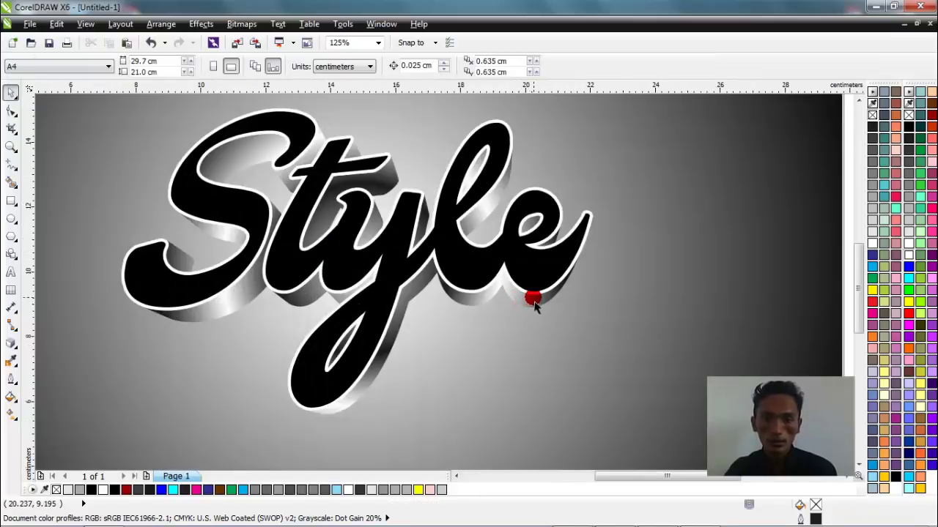
{"action": "left_click", "coordinate": [533, 296]}
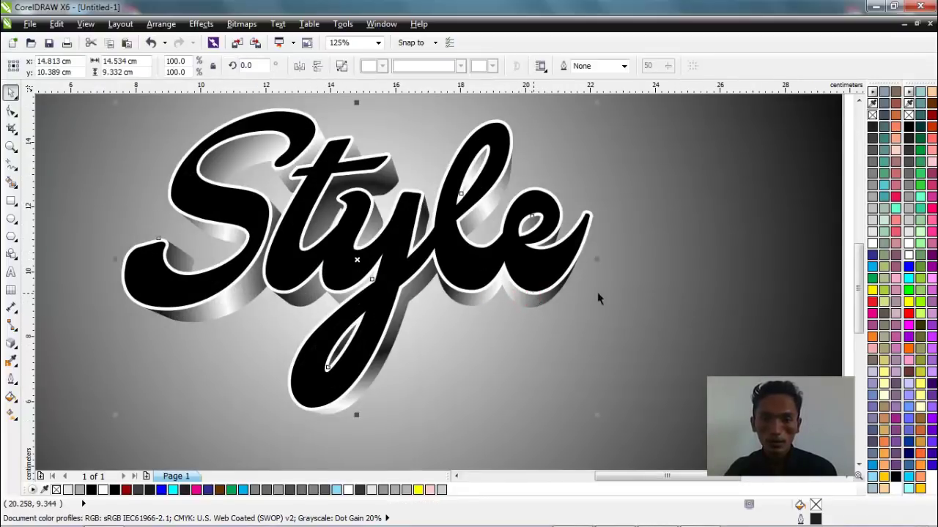
{"action": "left_click", "coordinate": [908, 127]}
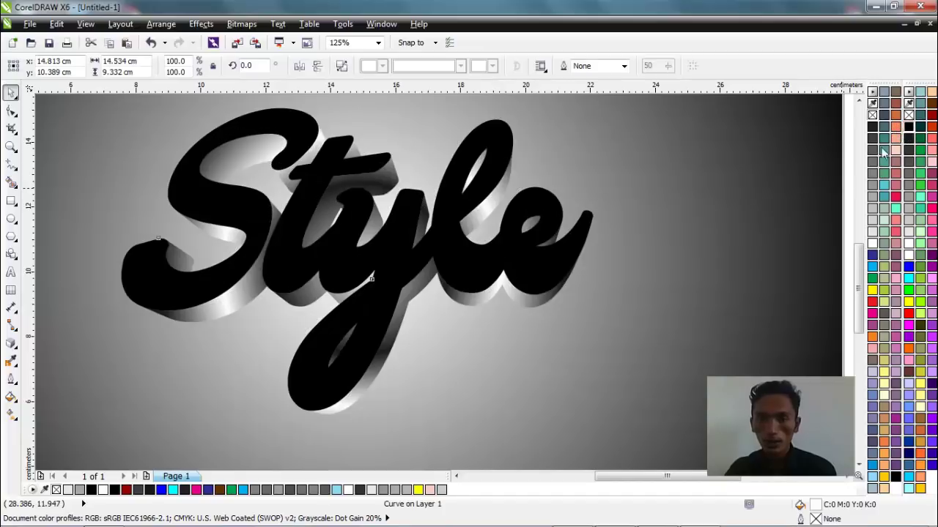
Select the front "Style" text and try a linear black-to-white gradient fill on it
{"action": "left_click", "coordinate": [449, 252]}
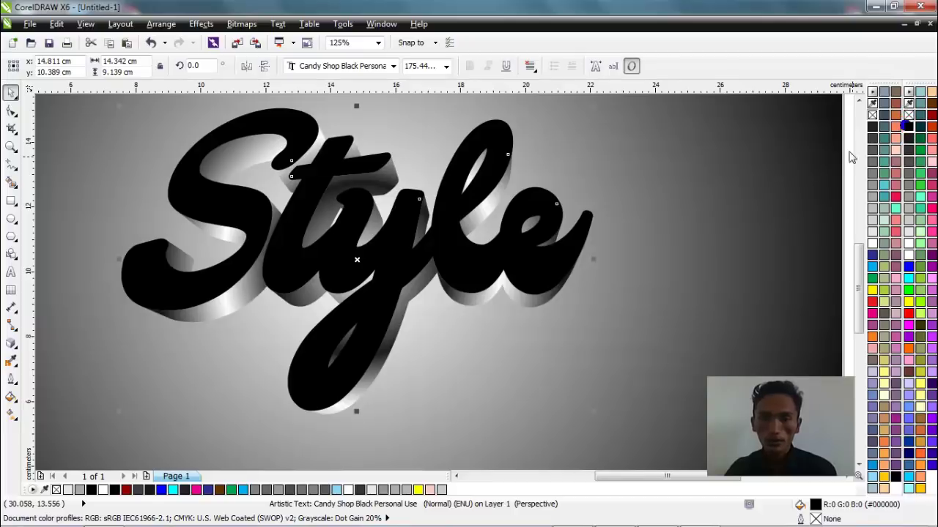
{"action": "left_click", "coordinate": [9, 410]}
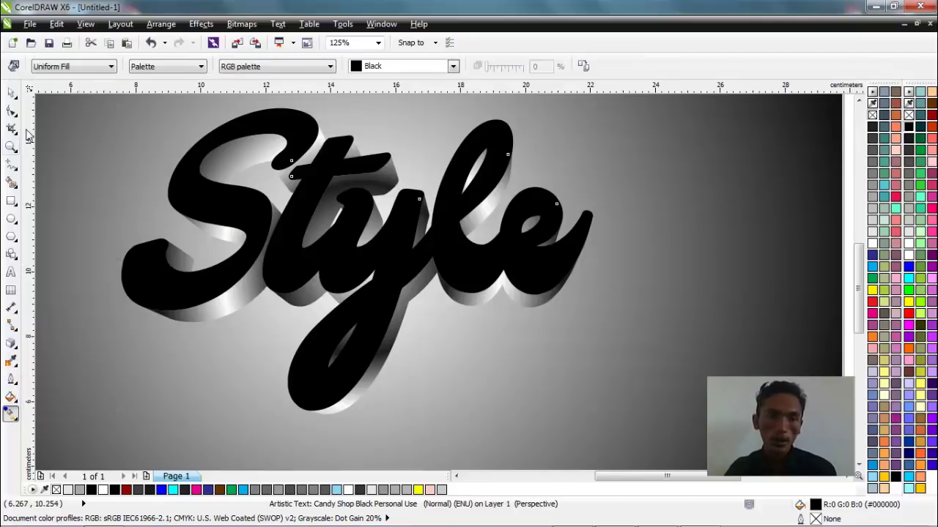
{"action": "left_click", "coordinate": [63, 68]}
{"action": "left_click", "coordinate": [63, 97]}
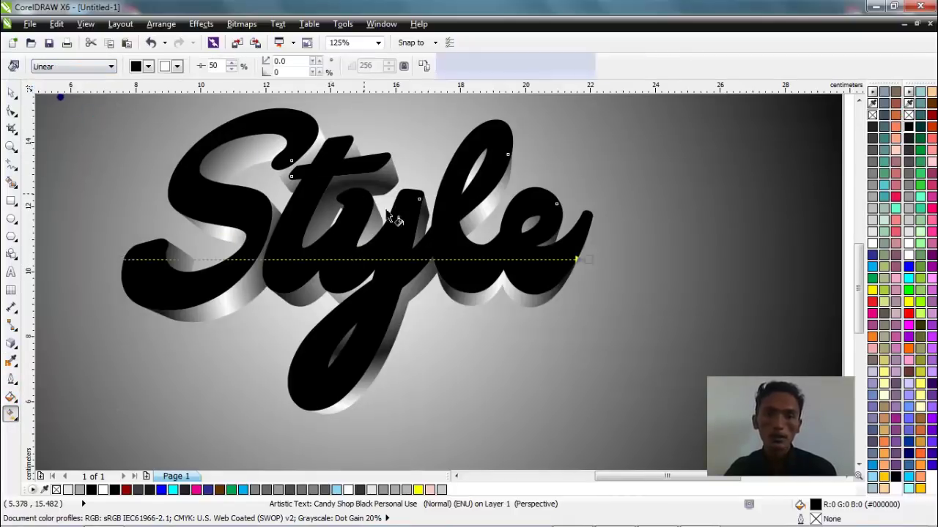
Try running the front text's linear gradient almost vertically, from black above the letters to white near the "y" tail
{"action": "left_click_drag", "start_coordinate": [583, 264], "coordinate": [566, 290]}
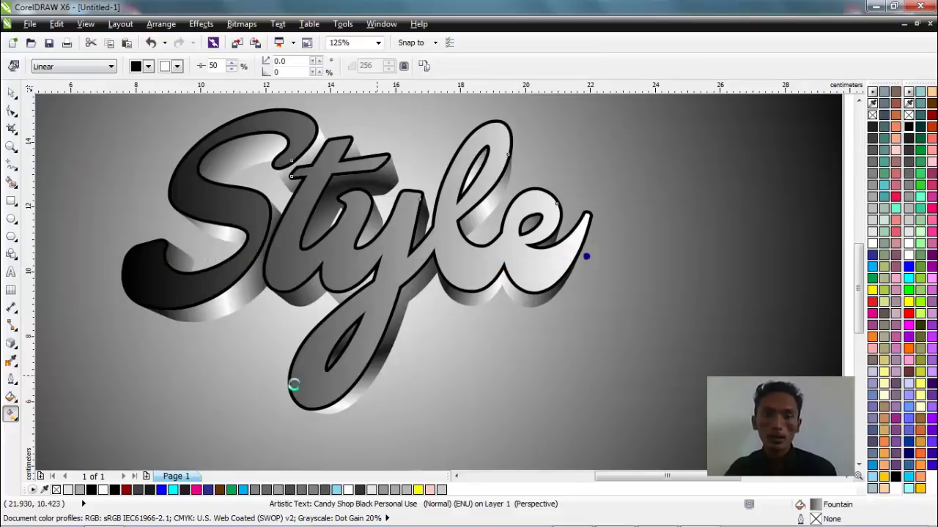
{"action": "left_click_drag", "start_coordinate": [293, 385], "coordinate": [135, 263]}
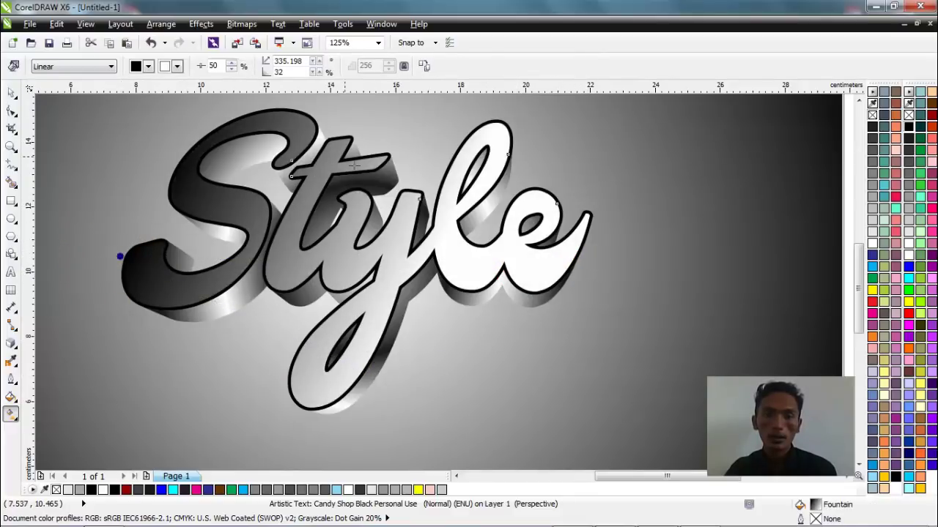
{"action": "left_click_drag", "start_coordinate": [353, 165], "coordinate": [387, 114]}
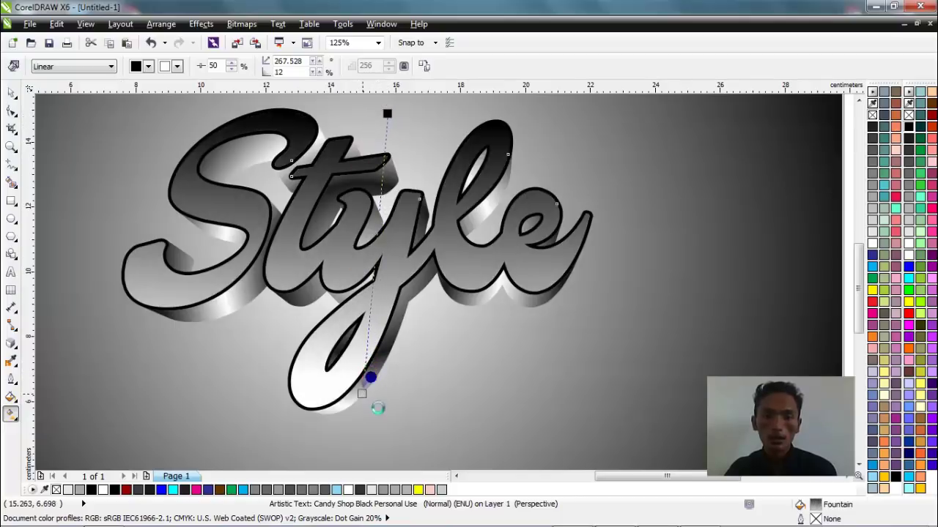
{"action": "left_click_drag", "start_coordinate": [378, 408], "coordinate": [383, 362]}
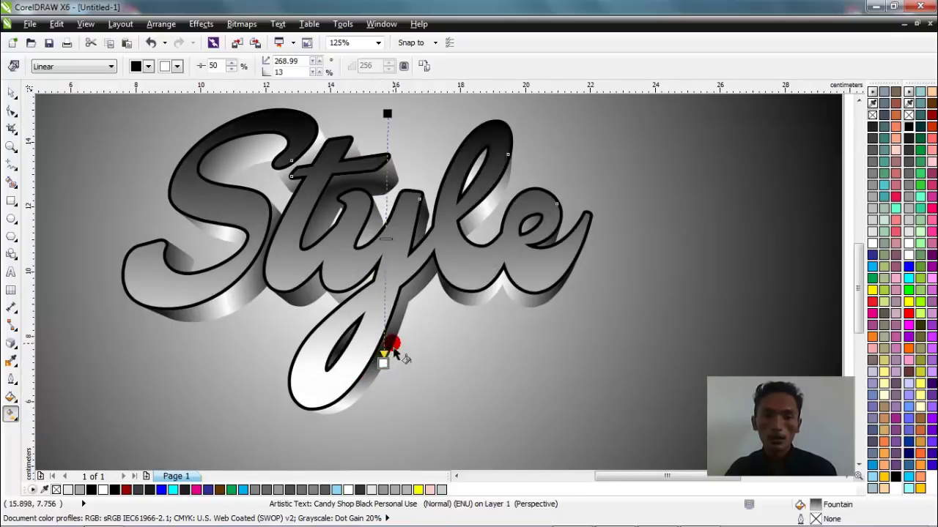
{"action": "scroll", "coordinate": [389, 351], "scroll_direction": "down", "scroll_amount": 2}
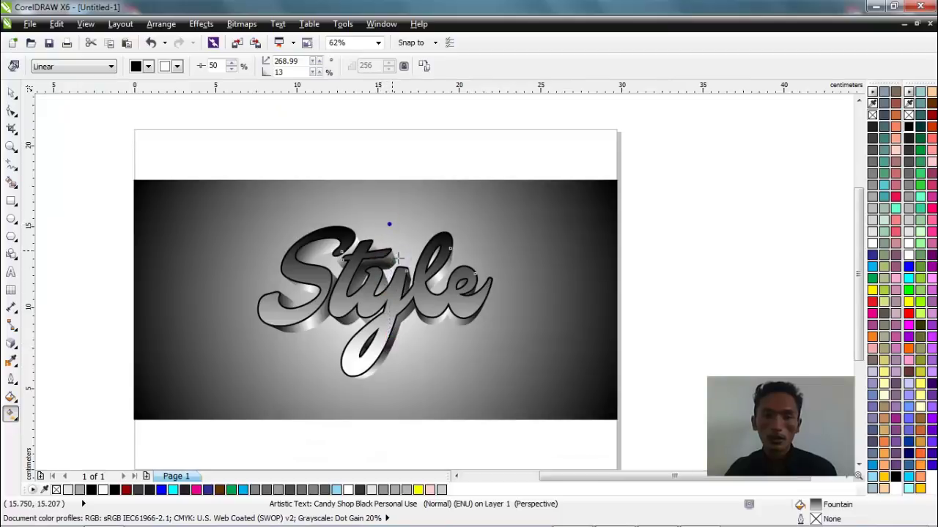
{"action": "left_click_drag", "start_coordinate": [396, 257], "coordinate": [392, 250]}
{"action": "left_click_drag", "start_coordinate": [396, 239], "coordinate": [387, 231]}
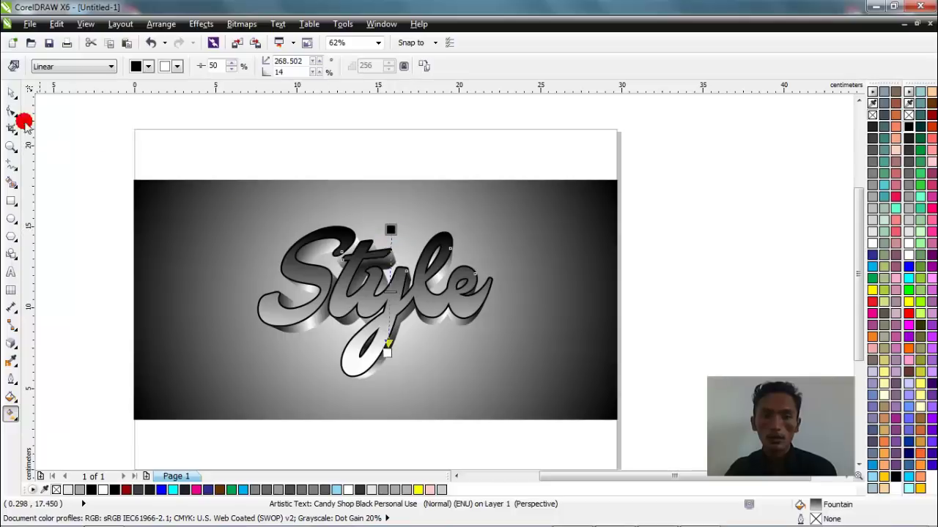
Return the front "Style" text to a solid black fill and deselect it
{"action": "left_click", "coordinate": [9, 92]}
{"action": "left_click", "coordinate": [906, 130]}
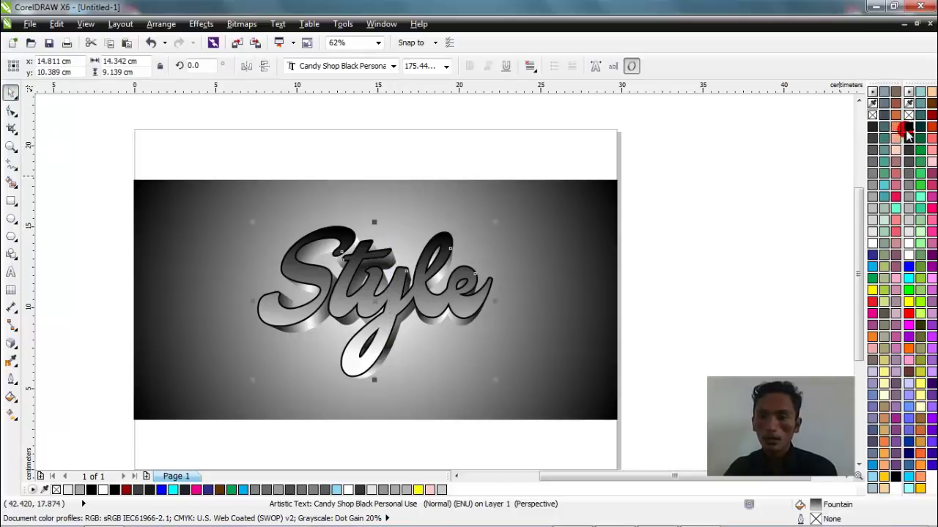
{"action": "left_click", "coordinate": [718, 270]}
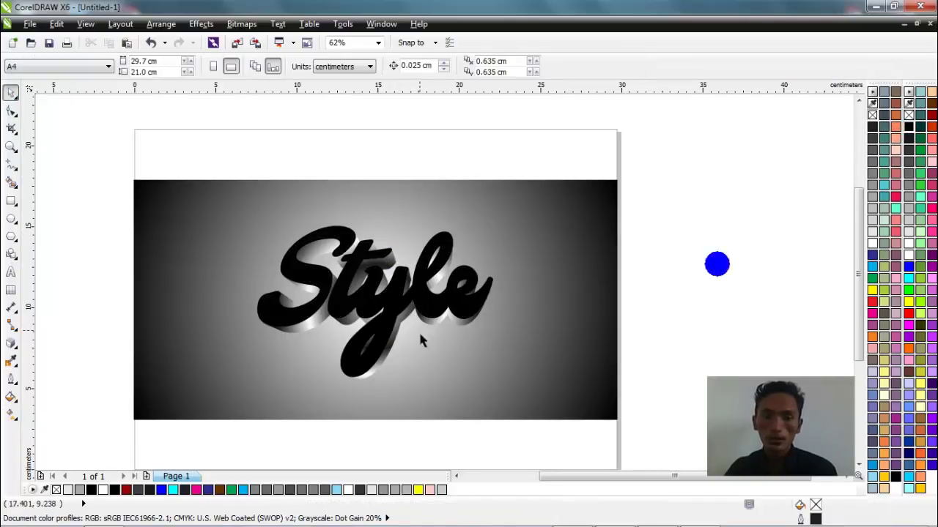
Fill the contour curve around the "Style" letters with white and deselect it
{"action": "scroll", "coordinate": [419, 329], "scroll_direction": "up", "scroll_amount": 2}
{"action": "left_click", "coordinate": [510, 313]}
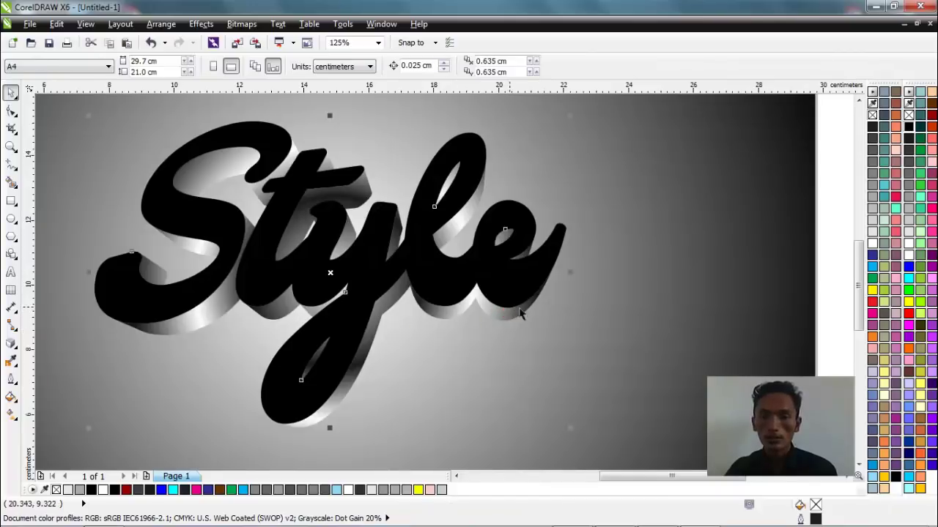
{"action": "left_click", "coordinate": [908, 256]}
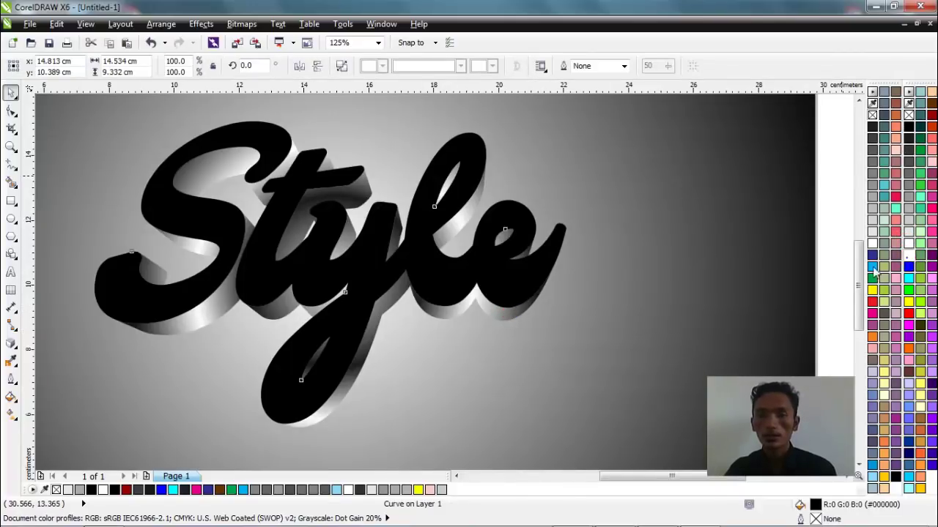
{"action": "scroll", "coordinate": [505, 293], "scroll_direction": "down", "scroll_amount": 4}
{"action": "left_click", "coordinate": [672, 293]}
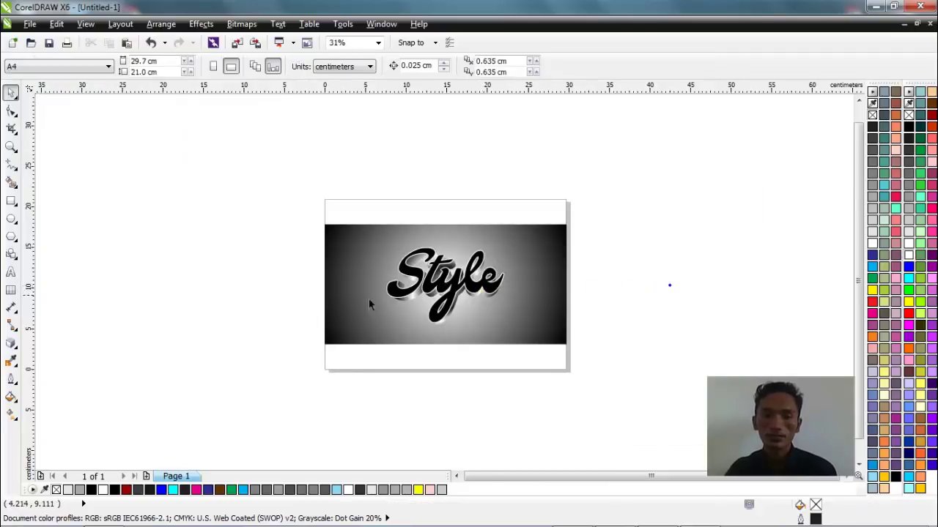
Select the extruded side and try an extra white stop in its radial fill, between the center and the nearest dark stop
{"action": "scroll", "coordinate": [374, 297], "scroll_direction": "up", "scroll_amount": 2}
{"action": "left_click", "coordinate": [446, 309]}
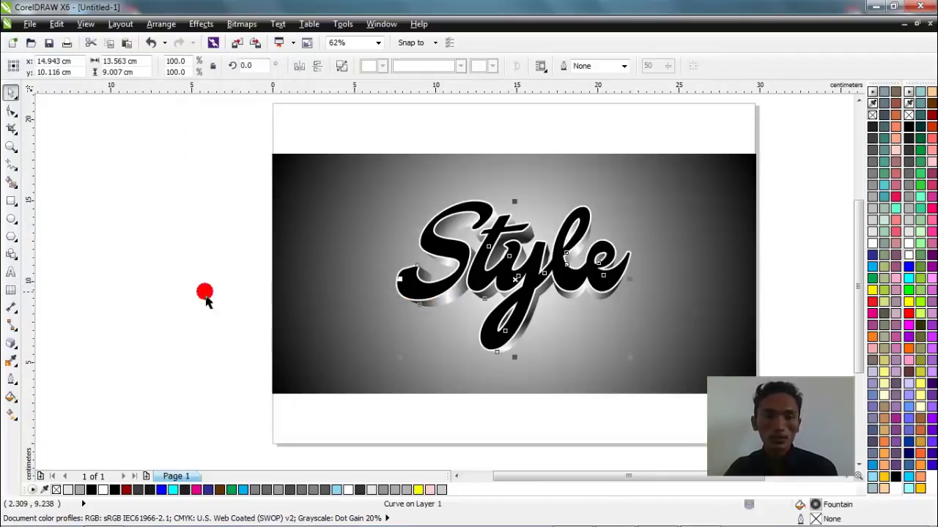
{"action": "left_click", "coordinate": [10, 413]}
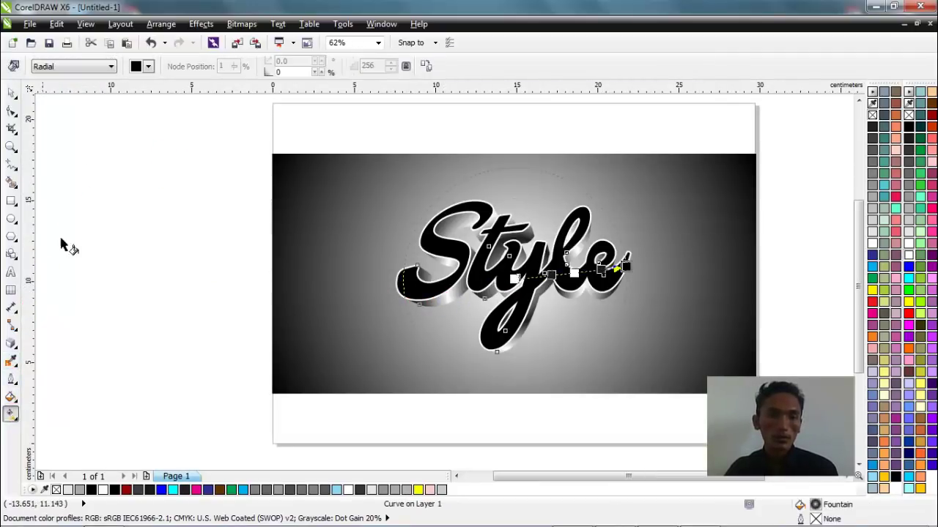
{"action": "left_click", "coordinate": [86, 66]}
{"action": "left_click", "coordinate": [86, 66]}
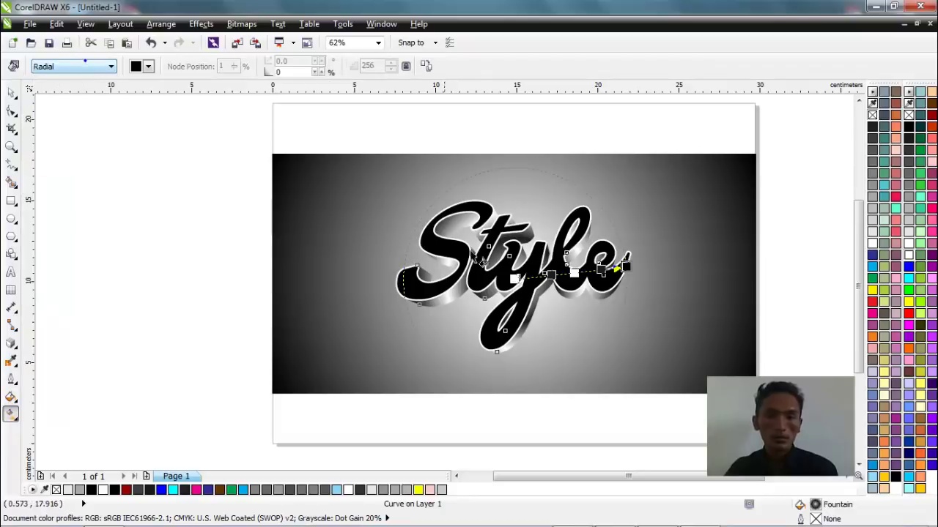
{"action": "scroll", "coordinate": [635, 266], "scroll_direction": "up", "scroll_amount": 2}
{"action": "left_click_drag", "start_coordinate": [570, 240], "coordinate": [511, 290]}
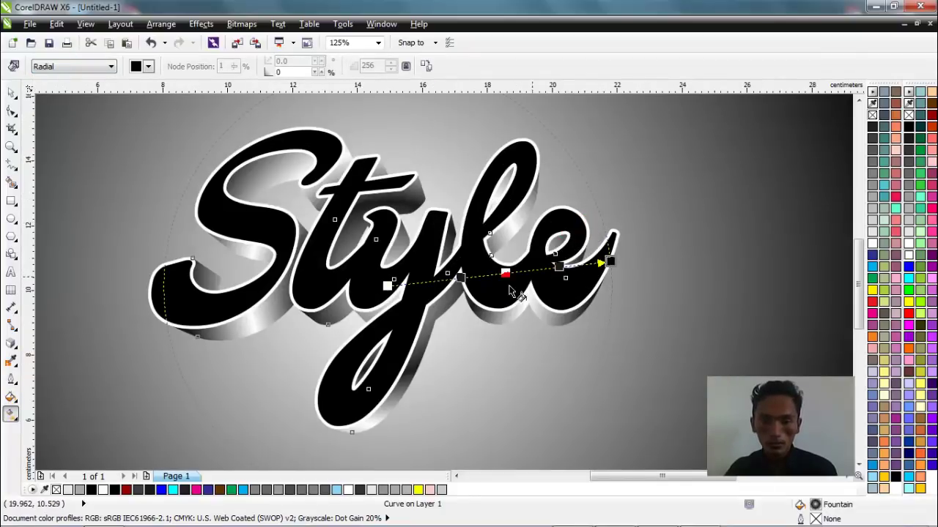
{"action": "scroll", "coordinate": [501, 282], "scroll_direction": "up", "scroll_amount": 2}
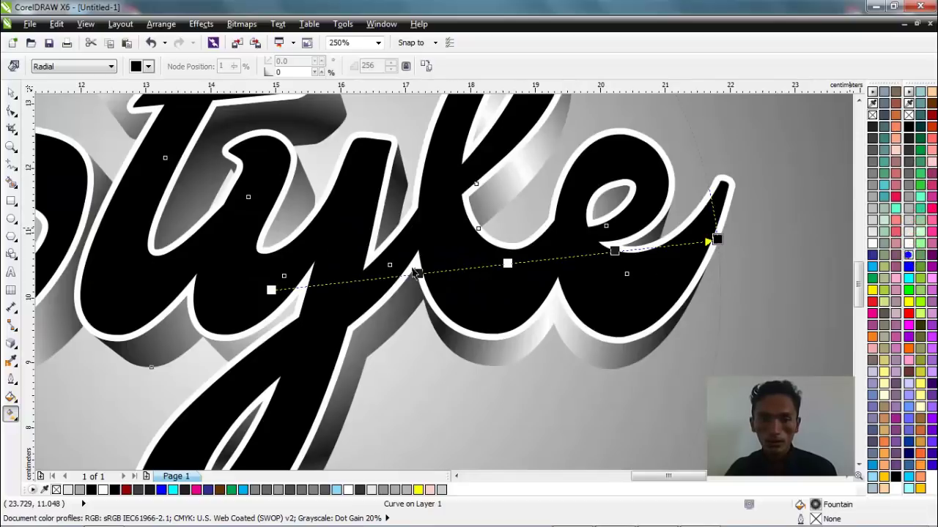
{"action": "double_click", "coordinate": [355, 281]}
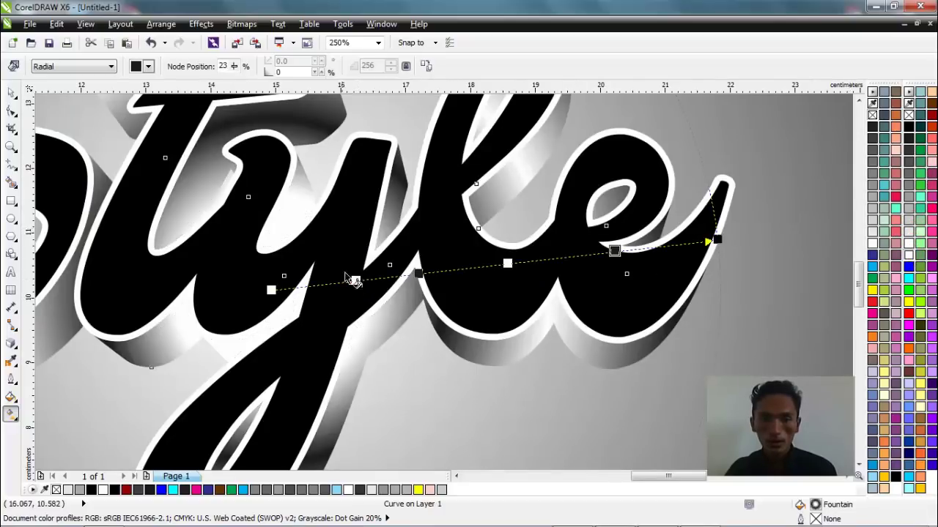
Try adding a black stop beside the inner dark stop of the extruded side's radial fill
{"action": "left_click", "coordinate": [908, 129]}
{"action": "left_click_drag", "start_coordinate": [418, 273], "coordinate": [396, 285]}
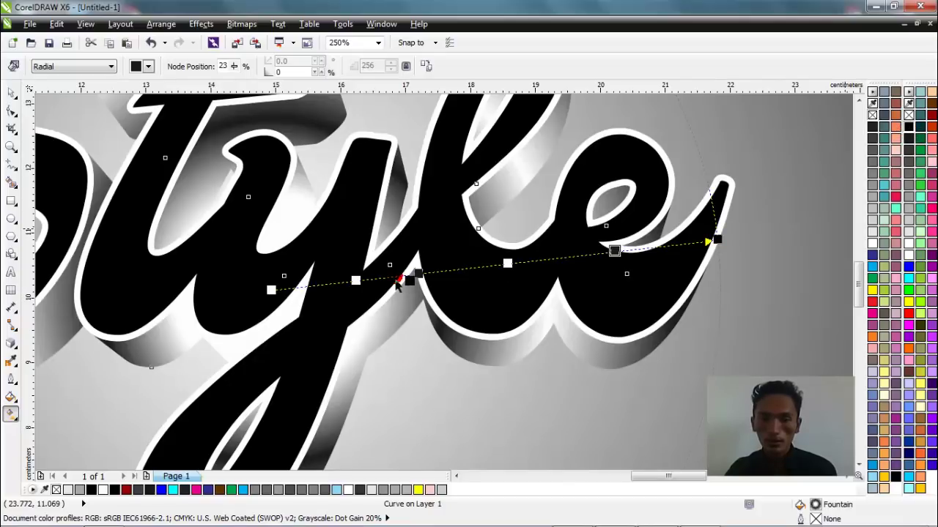
{"action": "left_click", "coordinate": [412, 285]}
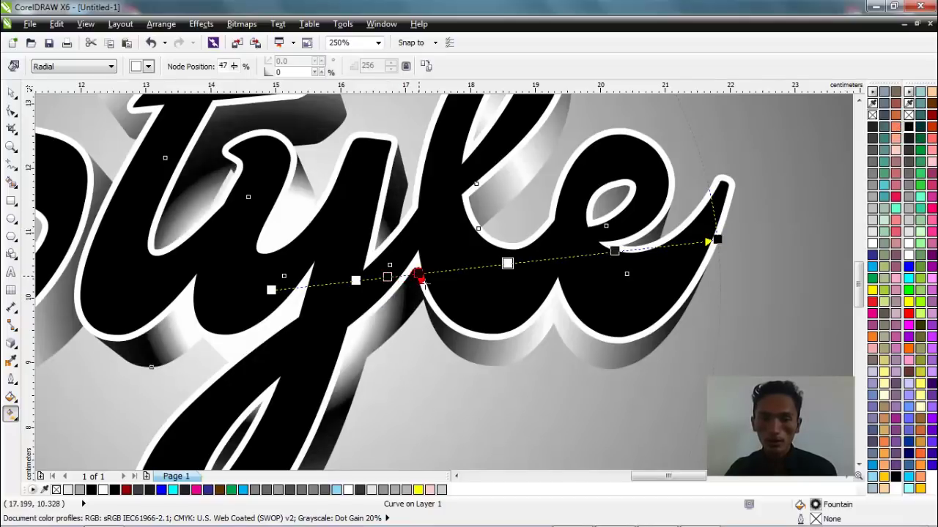
{"action": "left_click", "coordinate": [421, 283]}
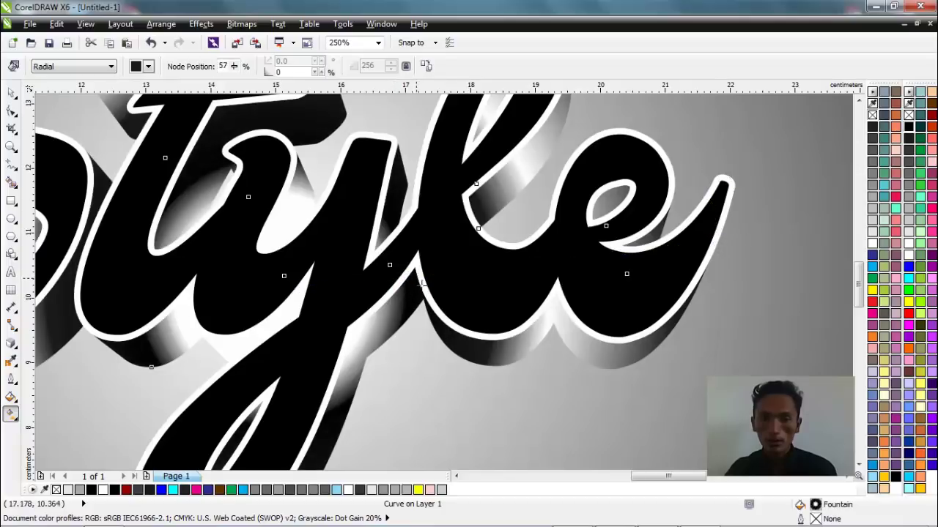
{"action": "left_click", "coordinate": [408, 282]}
{"action": "left_click_drag", "start_coordinate": [410, 285], "coordinate": [411, 289]}
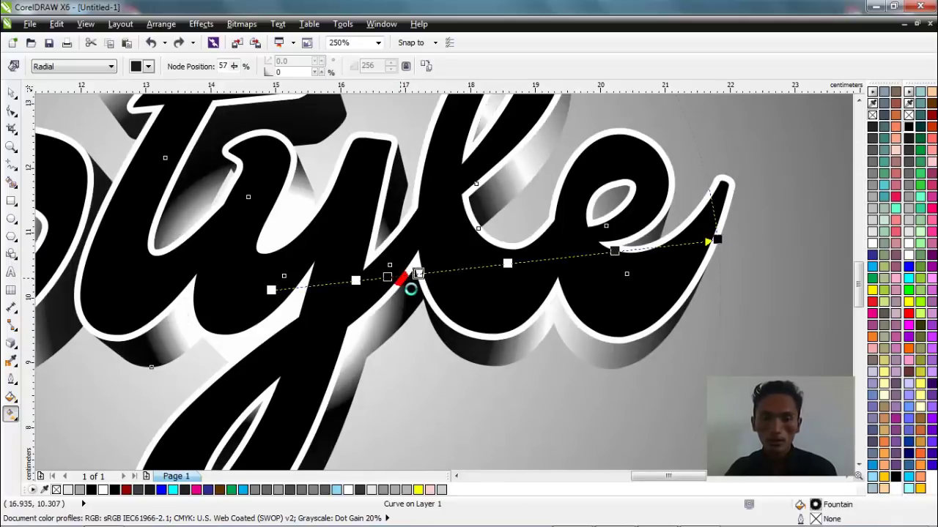
Undo the added stops in the extruded side's radial fill and finish the fill editing
{"action": "left_click", "coordinate": [418, 274]}
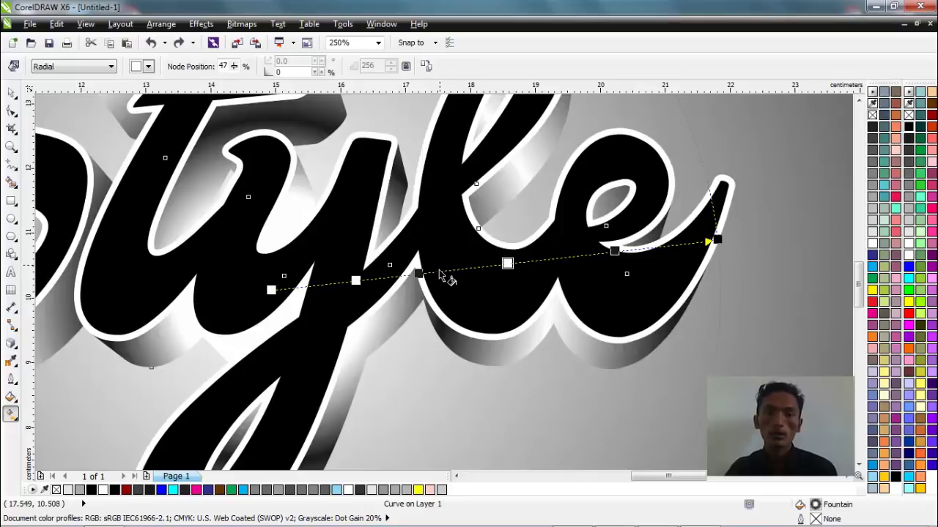
{"action": "left_click", "coordinate": [439, 275]}
{"action": "scroll", "coordinate": [440, 275], "scroll_direction": "down", "scroll_amount": 4}
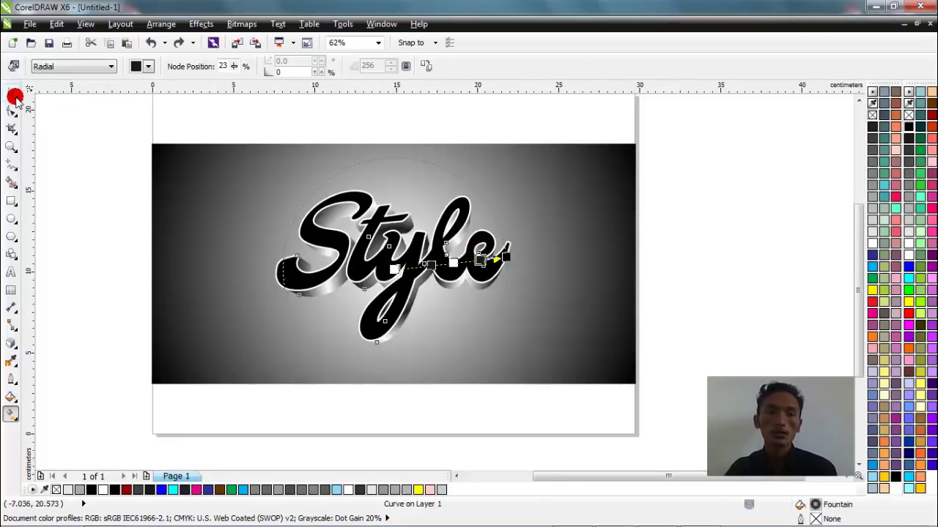
{"action": "left_click", "coordinate": [13, 95]}
{"action": "left_click", "coordinate": [98, 150]}
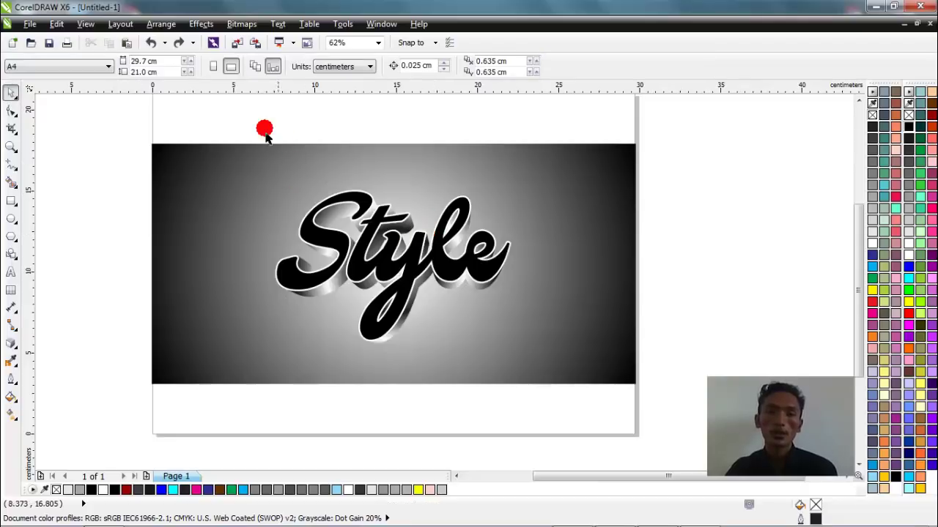
Group the three objects of the "Style" lettering and enlarge the group proportionally on the background rectangle
{"action": "left_click_drag", "start_coordinate": [491, 370], "coordinate": [549, 392]}
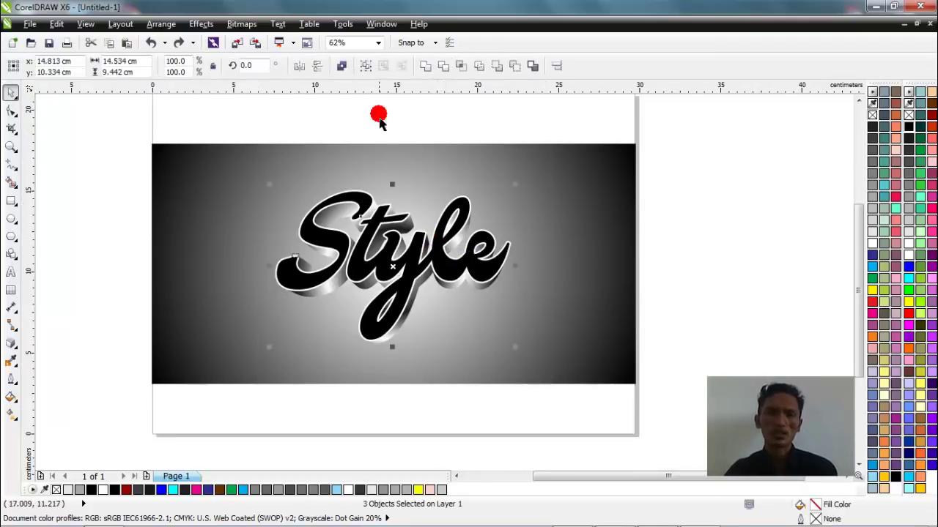
{"action": "left_click", "coordinate": [364, 66]}
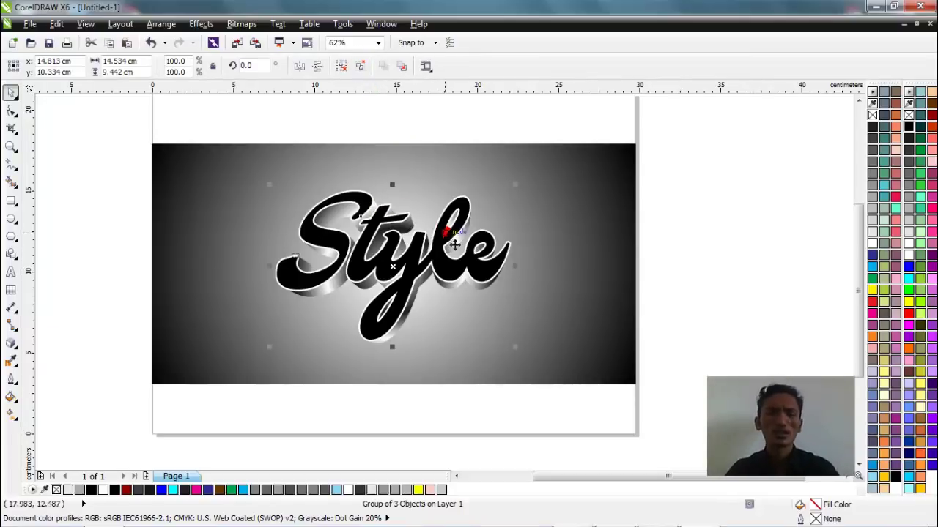
{"action": "left_click_drag", "start_coordinate": [516, 184], "coordinate": [546, 170]}
{"action": "left_click", "coordinate": [733, 189]}
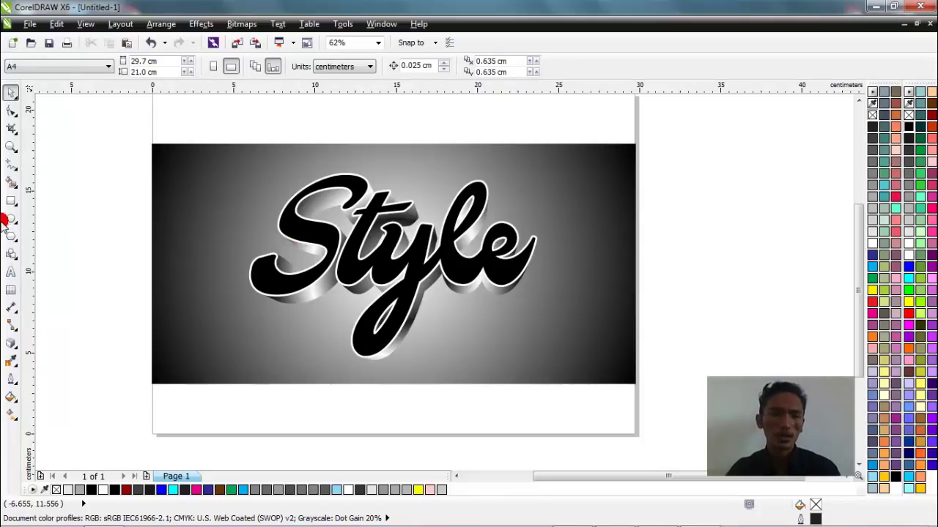
{"action": "key", "text": "z"}
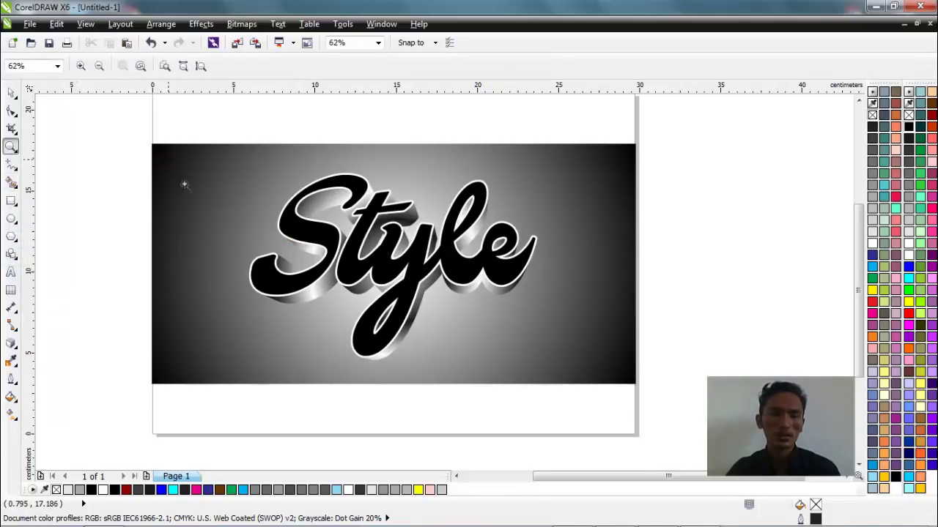
{"action": "left_click_drag", "start_coordinate": [577, 342], "coordinate": [620, 368]}
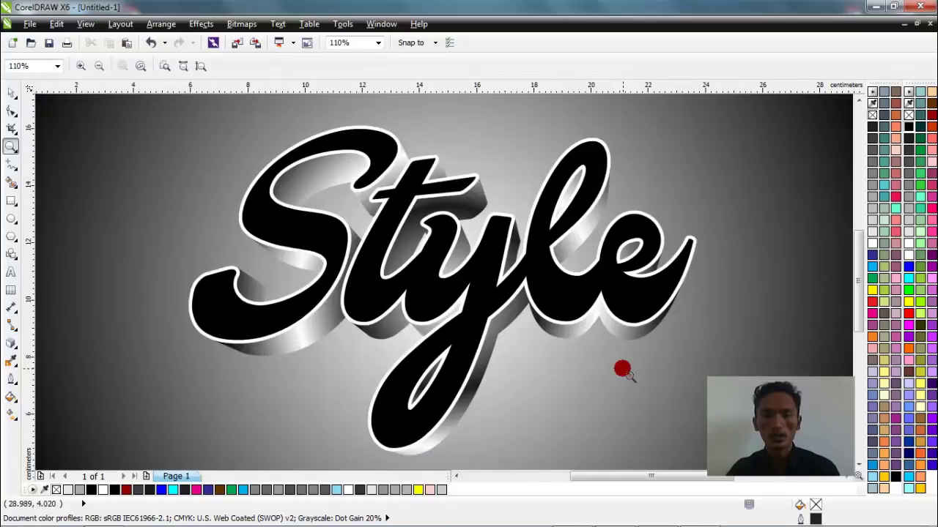
{"action": "key", "text": "space"}
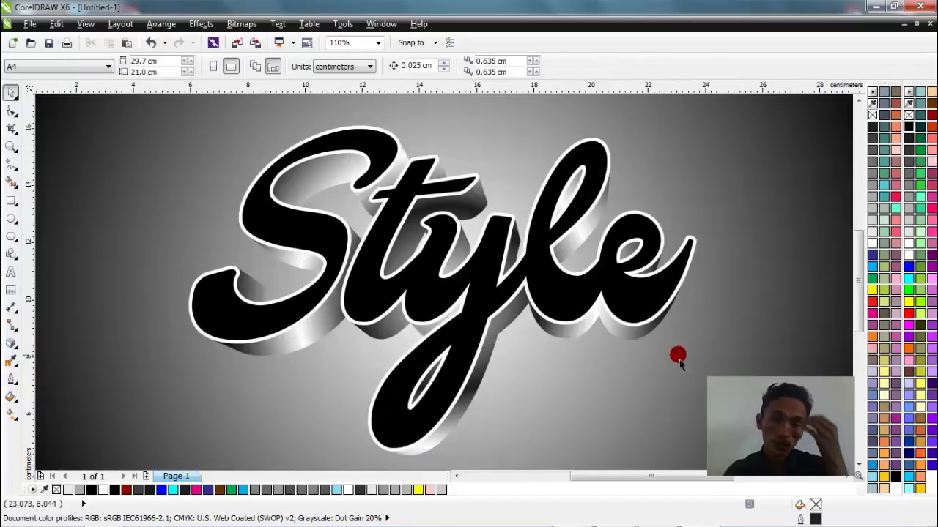